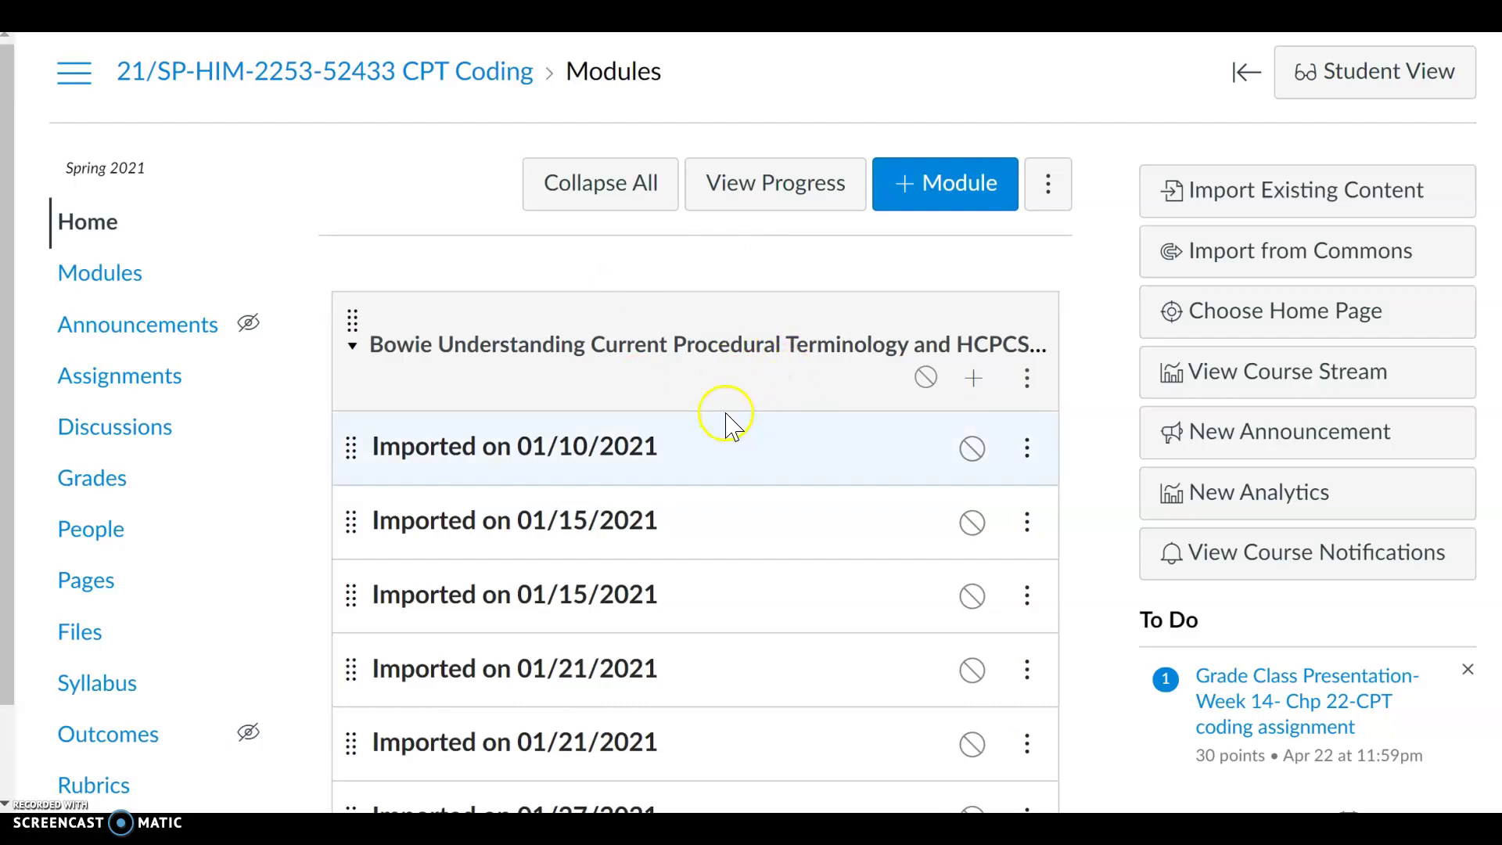
Step: From Cengage in Canvas, select content for the MindTap course and scroll to the Chapter 03 activities
{"action": "scroll", "coordinate": [317, 504], "scroll_direction": "down", "scroll_amount": 8}
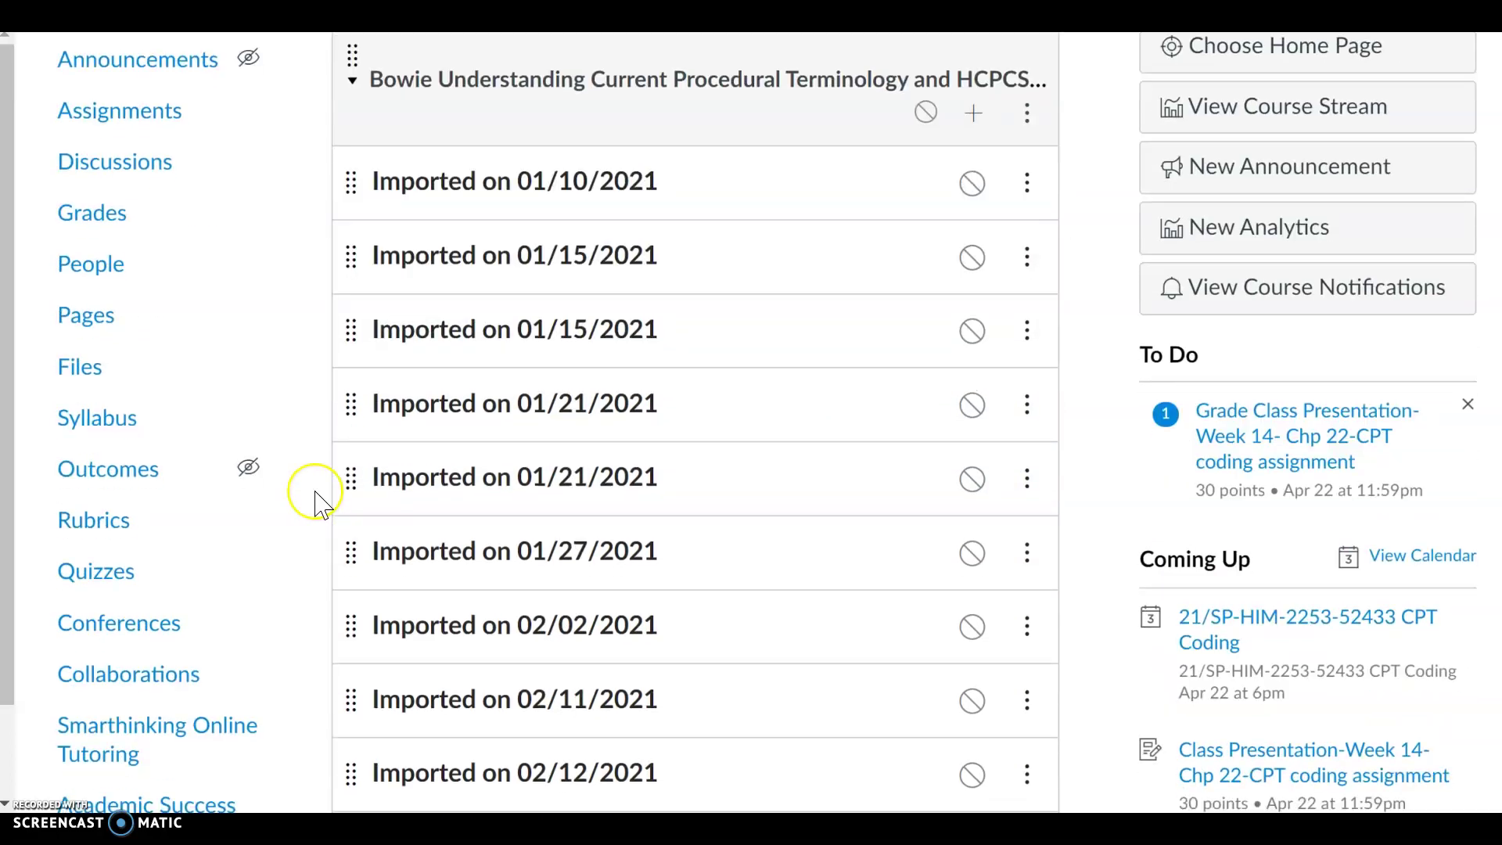
{"action": "scroll", "coordinate": [317, 504], "scroll_direction": "down", "scroll_amount": 5}
{"action": "left_click", "coordinate": [139, 477]}
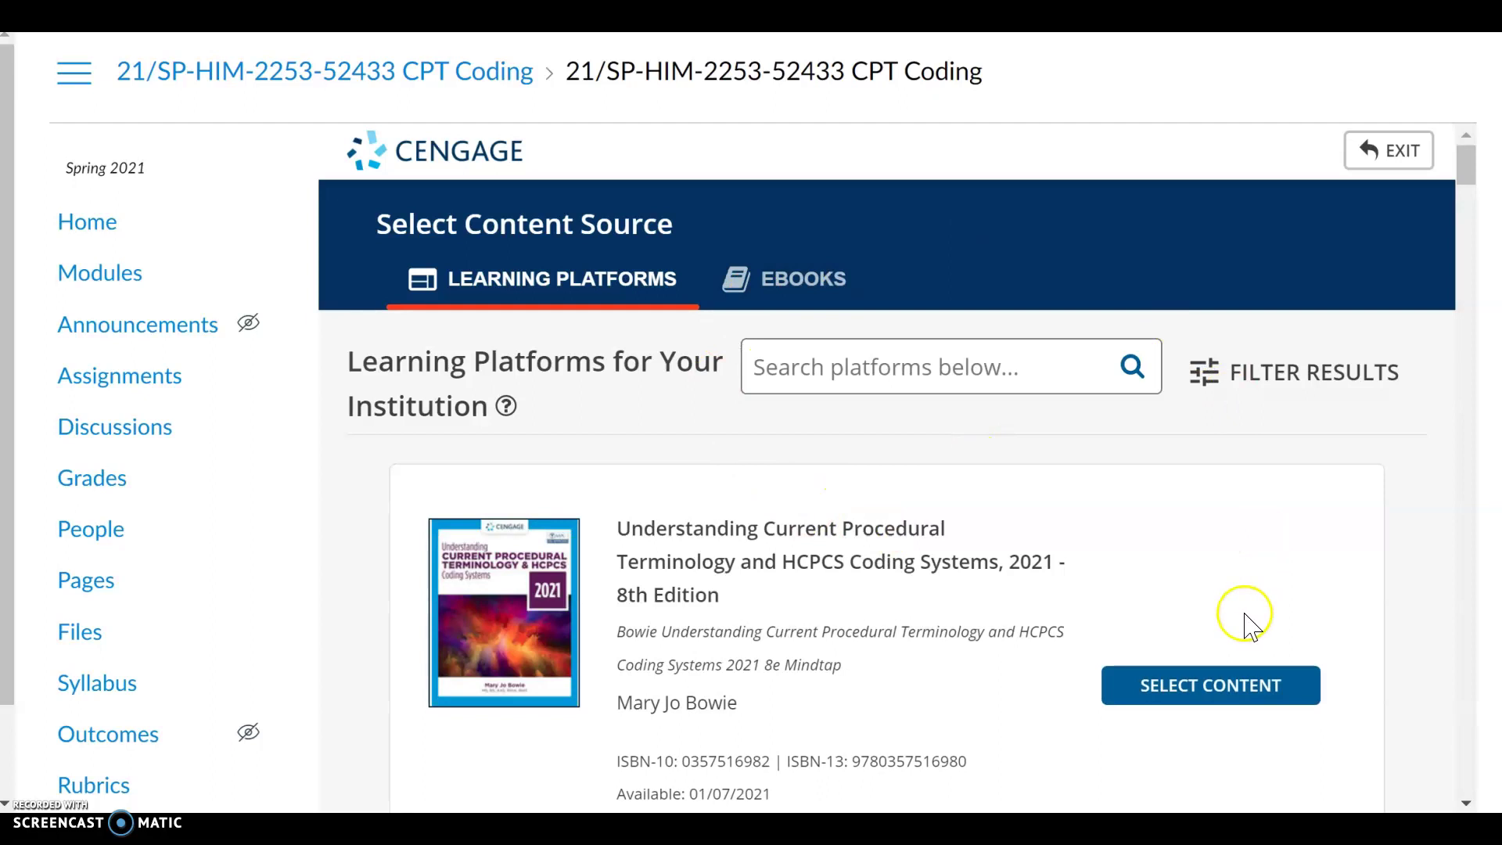
{"action": "left_click", "coordinate": [1215, 687]}
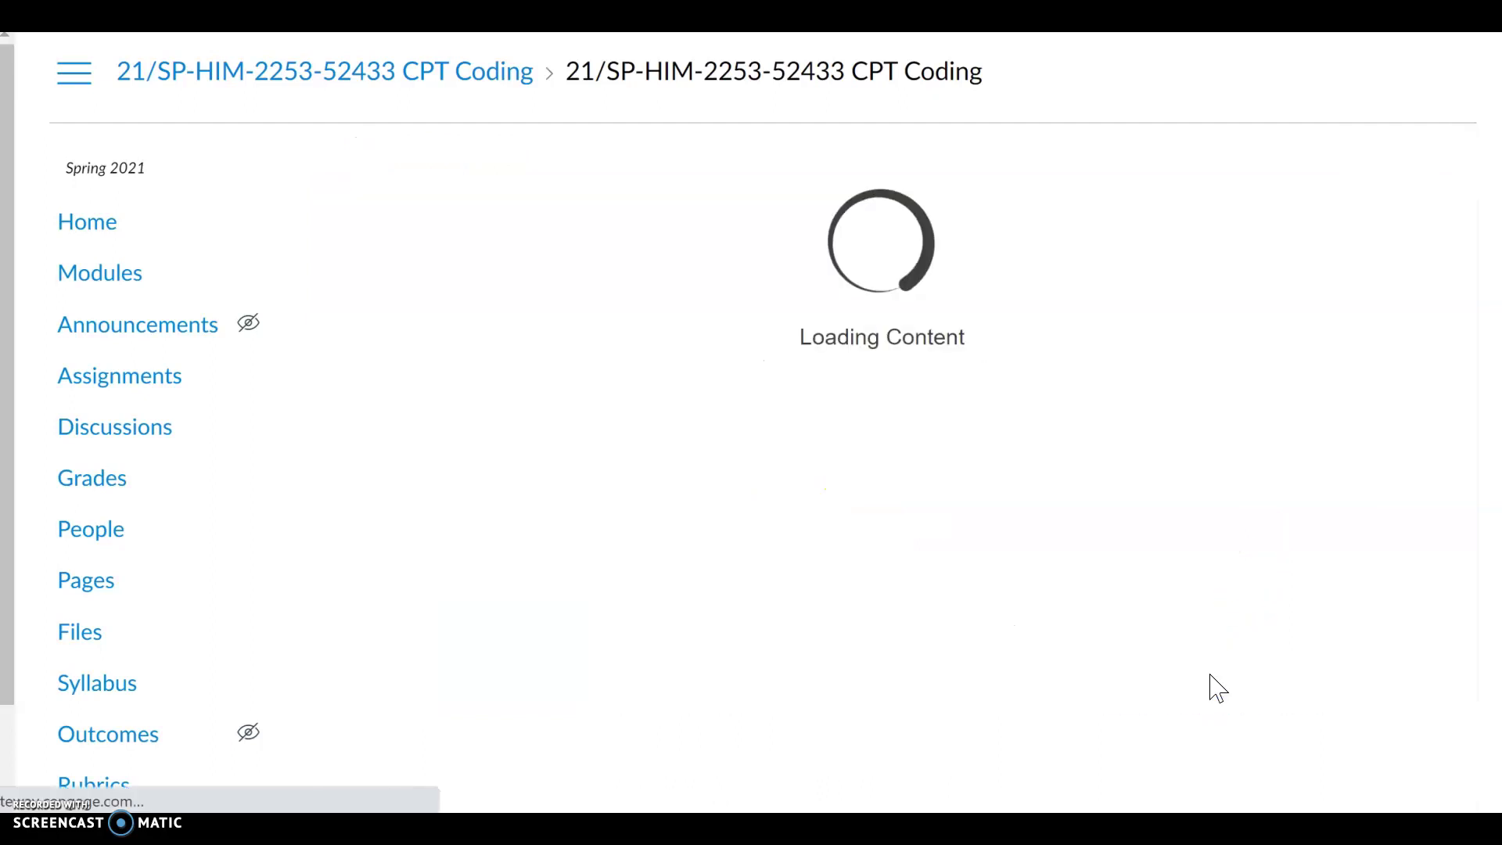
{"action": "left_click", "coordinate": [1241, 389]}
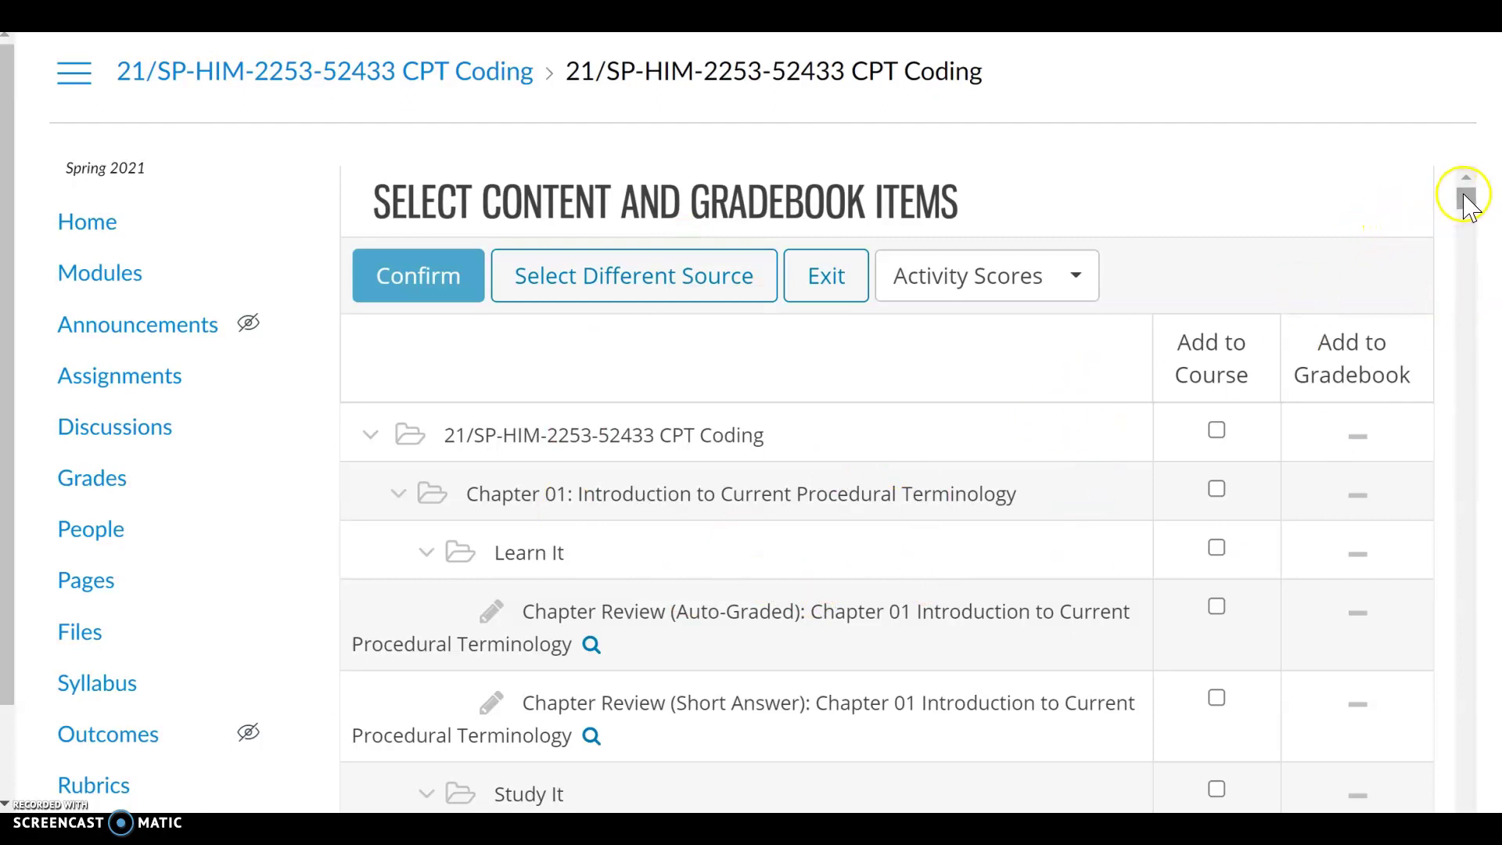
{"action": "left_click_drag", "start_coordinate": [1465, 196], "coordinate": [1471, 210]}
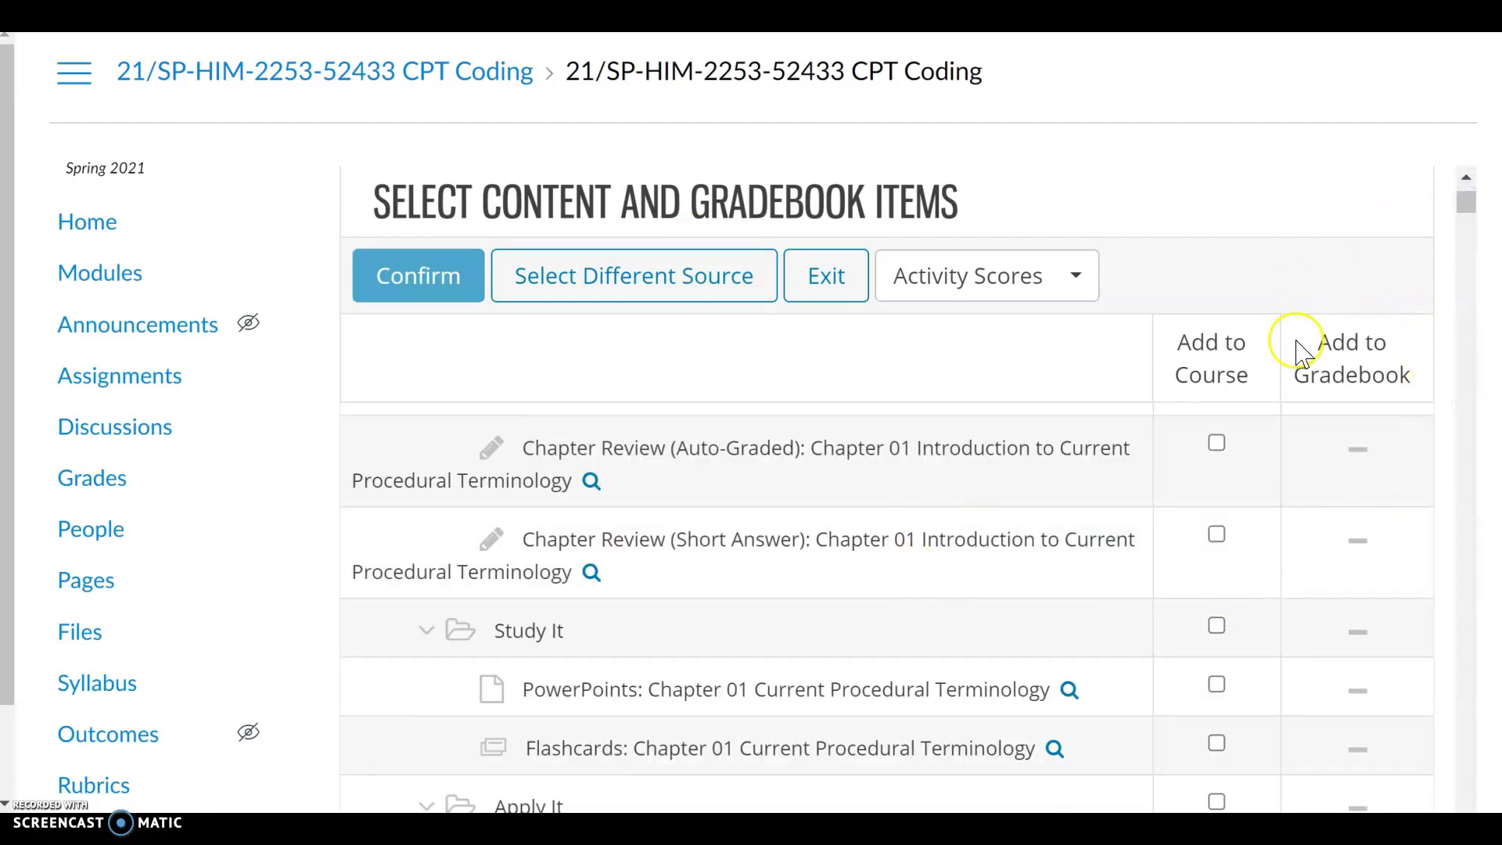
{"action": "scroll", "coordinate": [1190, 429], "scroll_direction": "down", "scroll_amount": 6}
{"action": "scroll", "coordinate": [1183, 428], "scroll_direction": "down", "scroll_amount": 10}
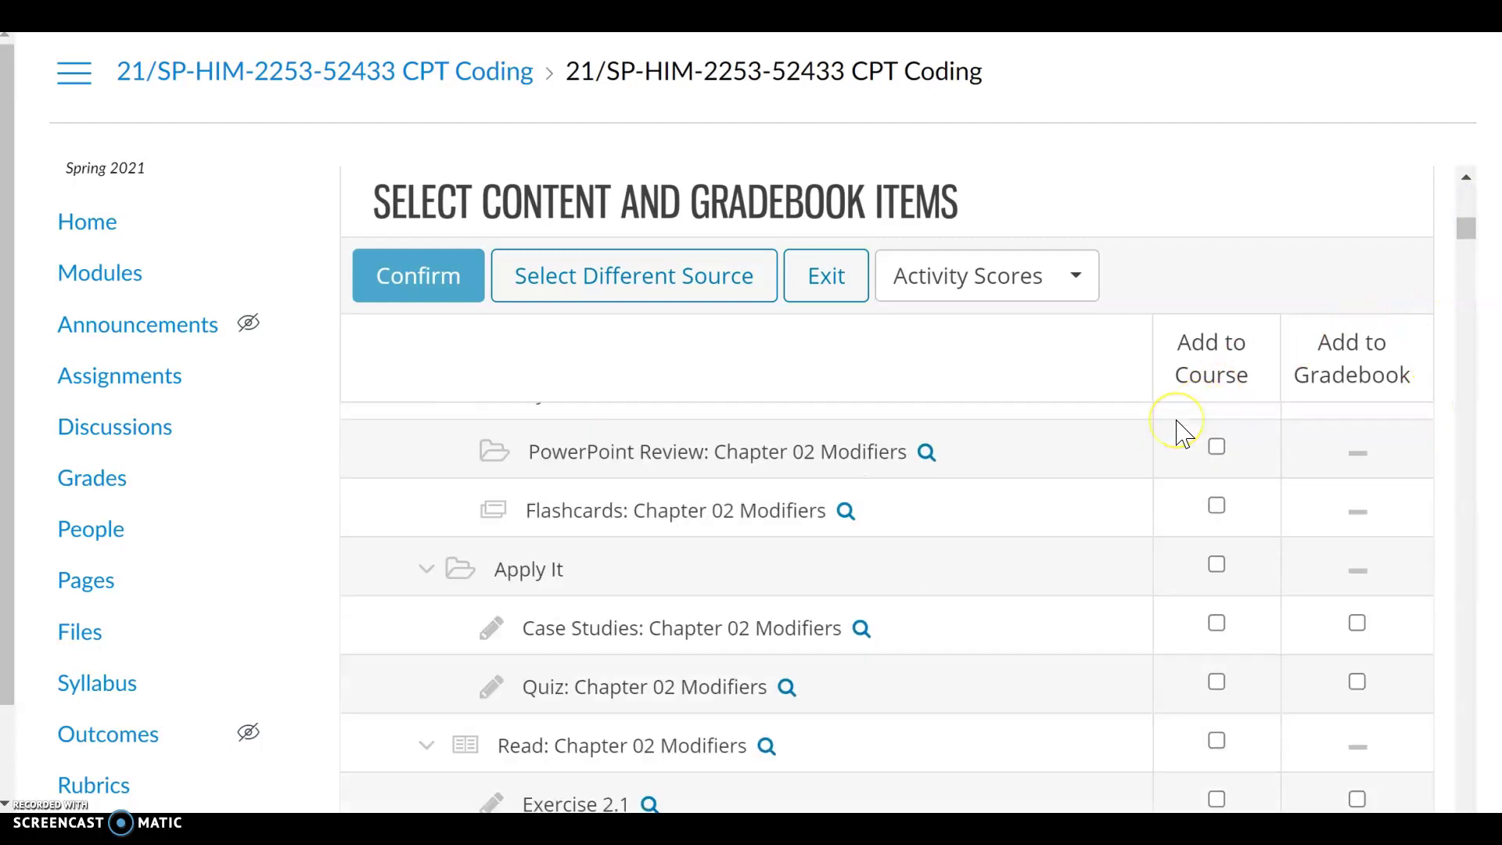
{"action": "scroll", "coordinate": [1181, 576], "scroll_direction": "down", "scroll_amount": 3}
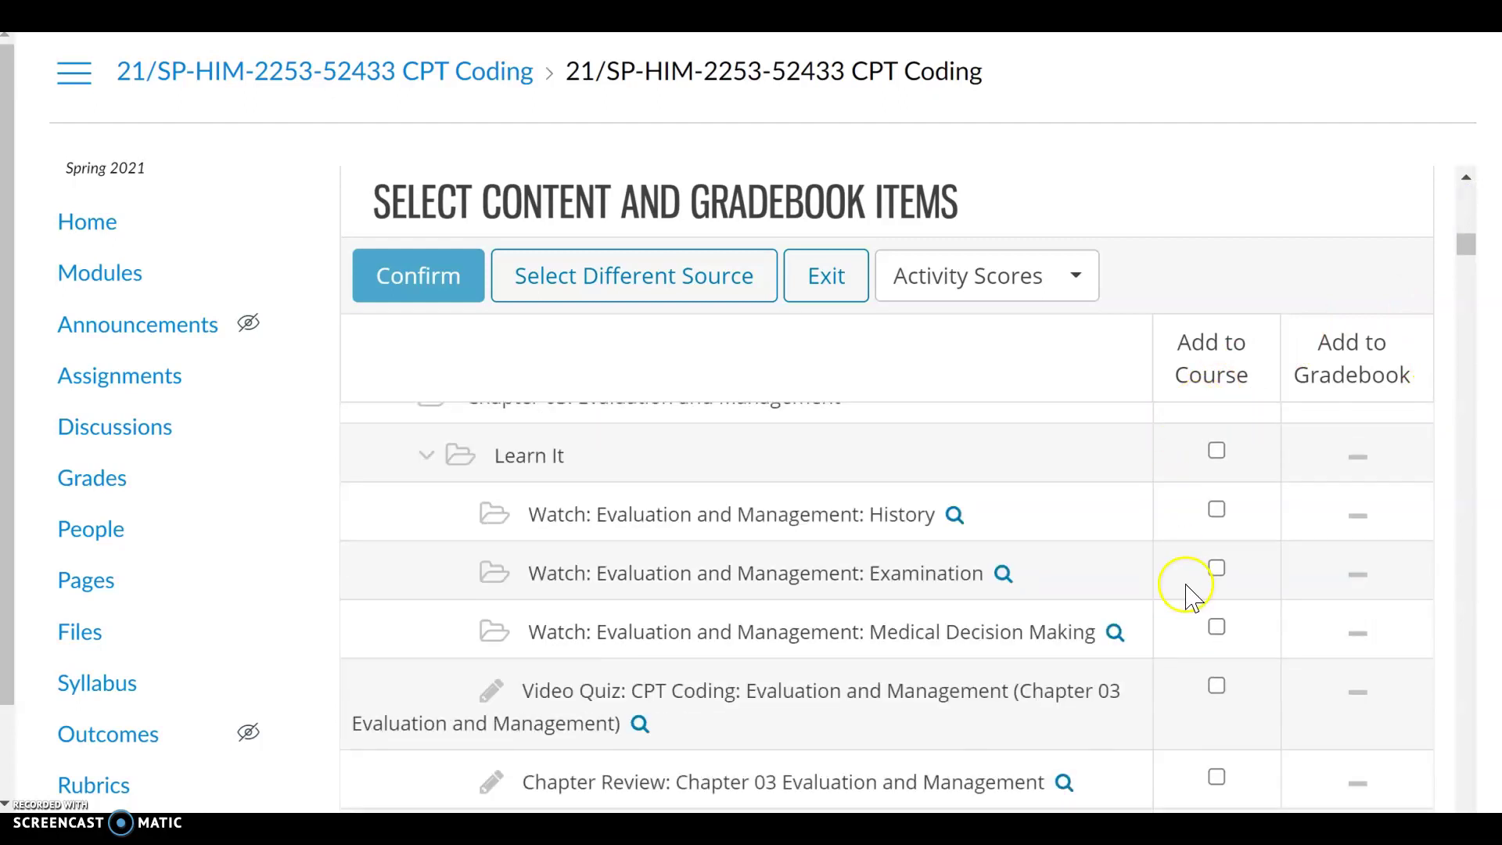
{"action": "scroll", "coordinate": [1190, 594], "scroll_direction": "down", "scroll_amount": 3}
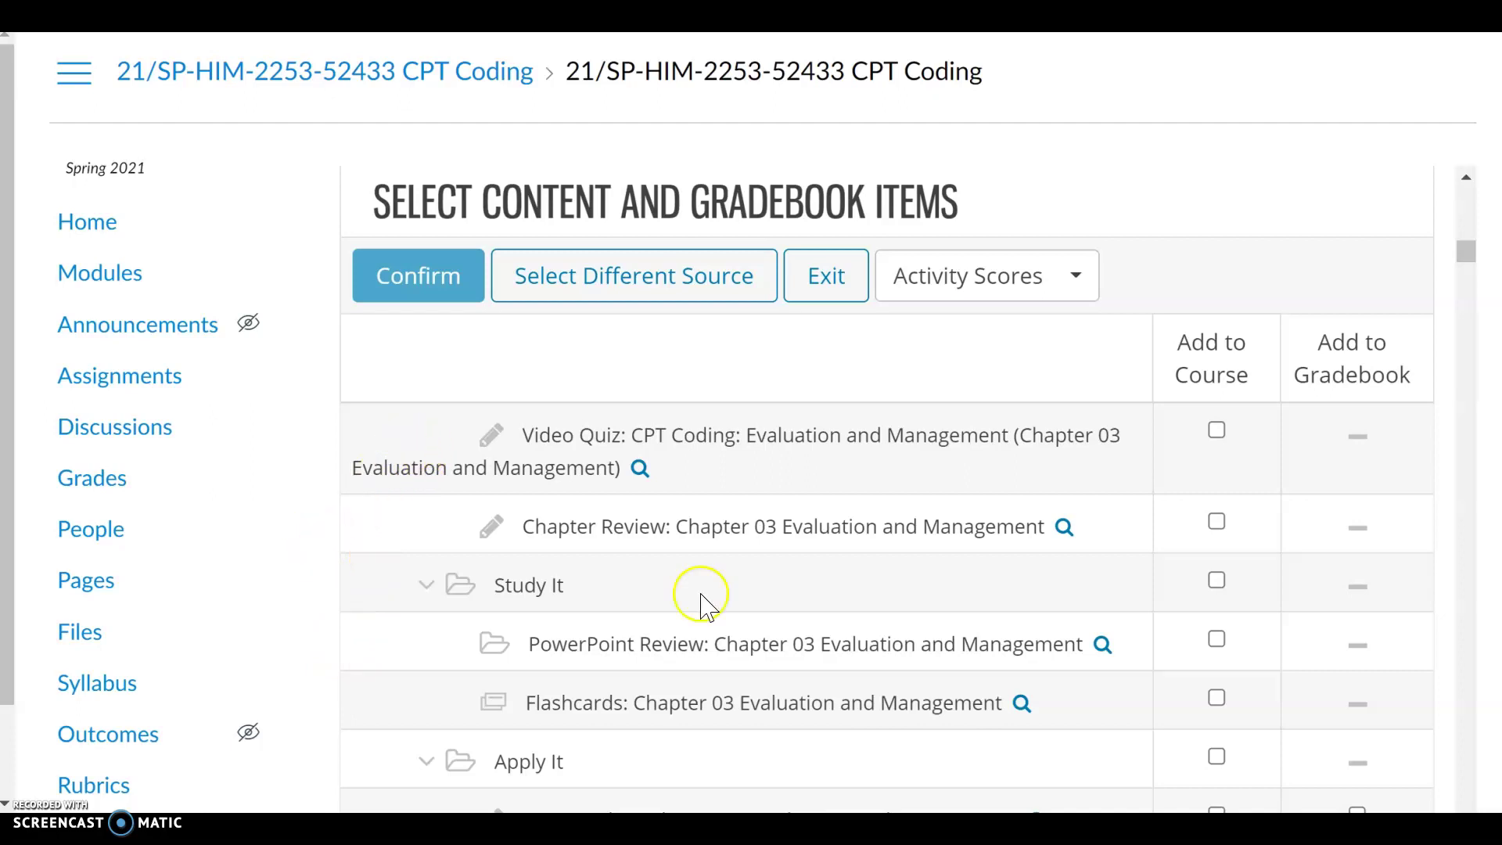
{"action": "scroll", "coordinate": [1186, 579], "scroll_direction": "down", "scroll_amount": 3}
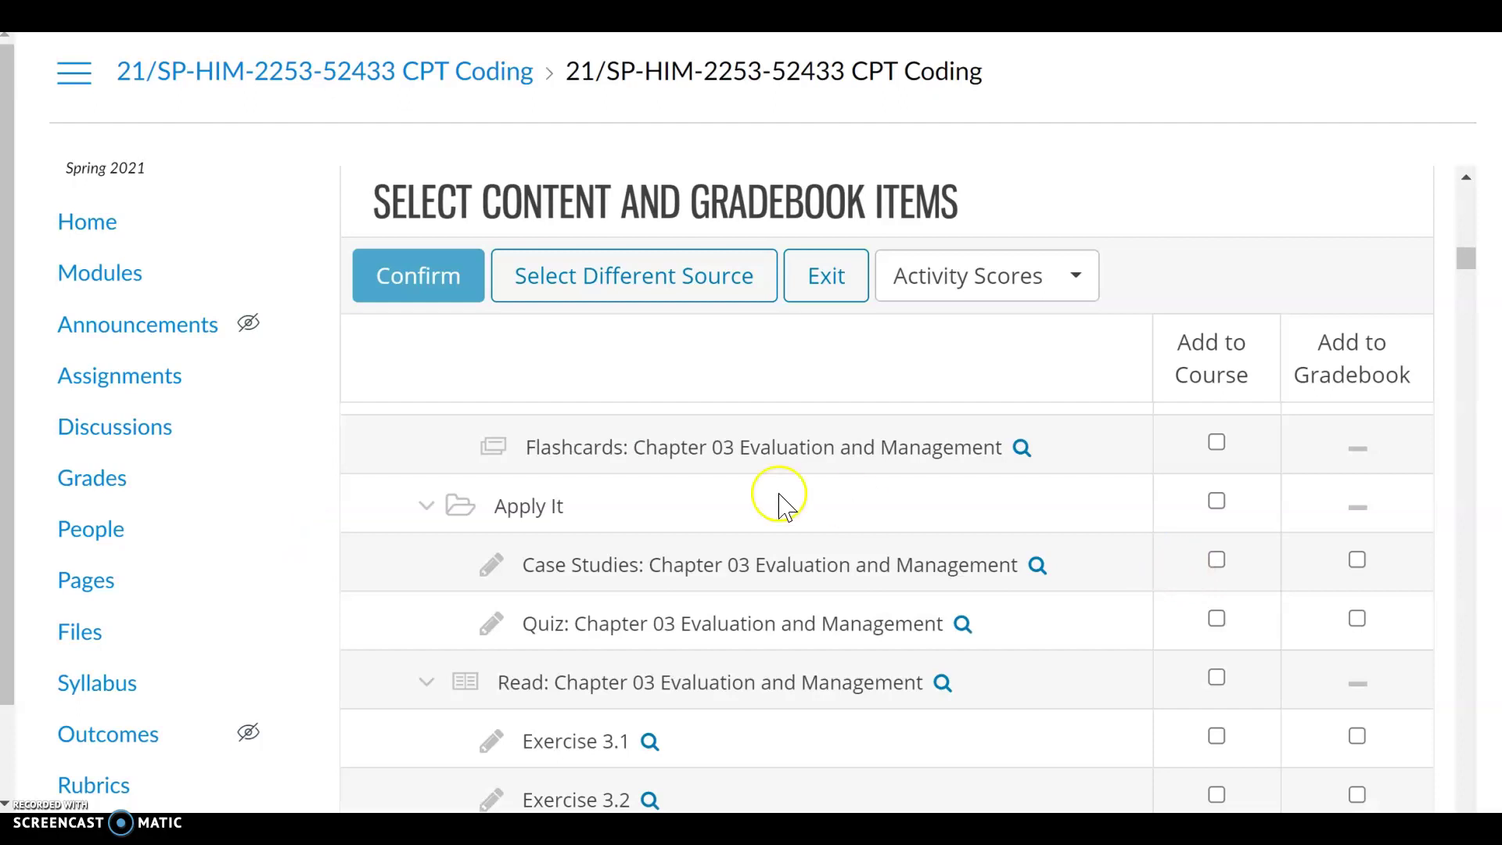
Step: Check Add to Course for Case Studies: Chapter 03 Evaluation and Management, then finish the list
{"action": "left_click", "coordinate": [1217, 560]}
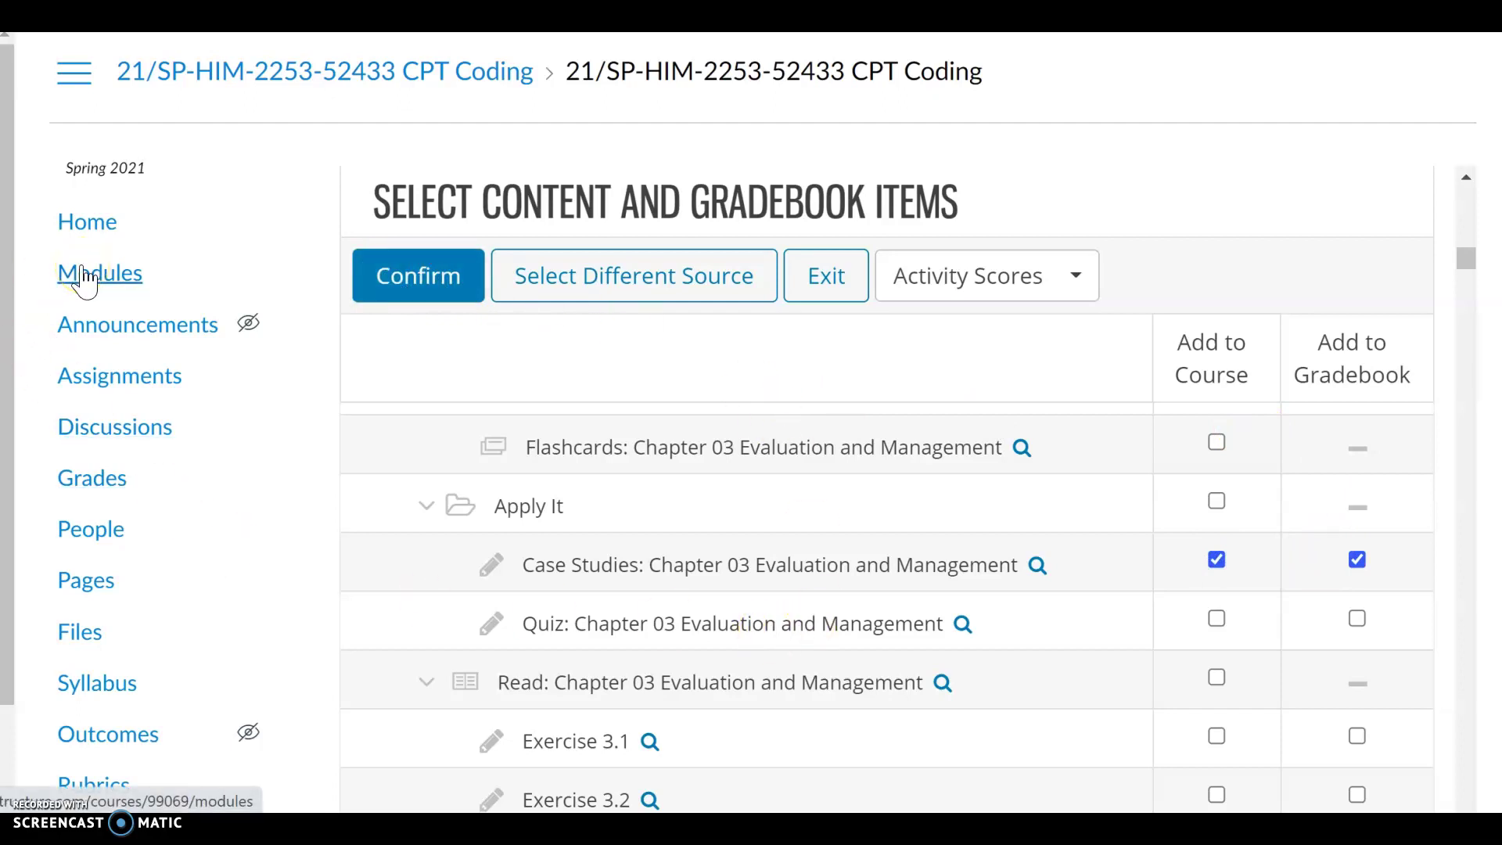
{"action": "scroll", "coordinate": [932, 503], "scroll_direction": "down", "scroll_amount": 10}
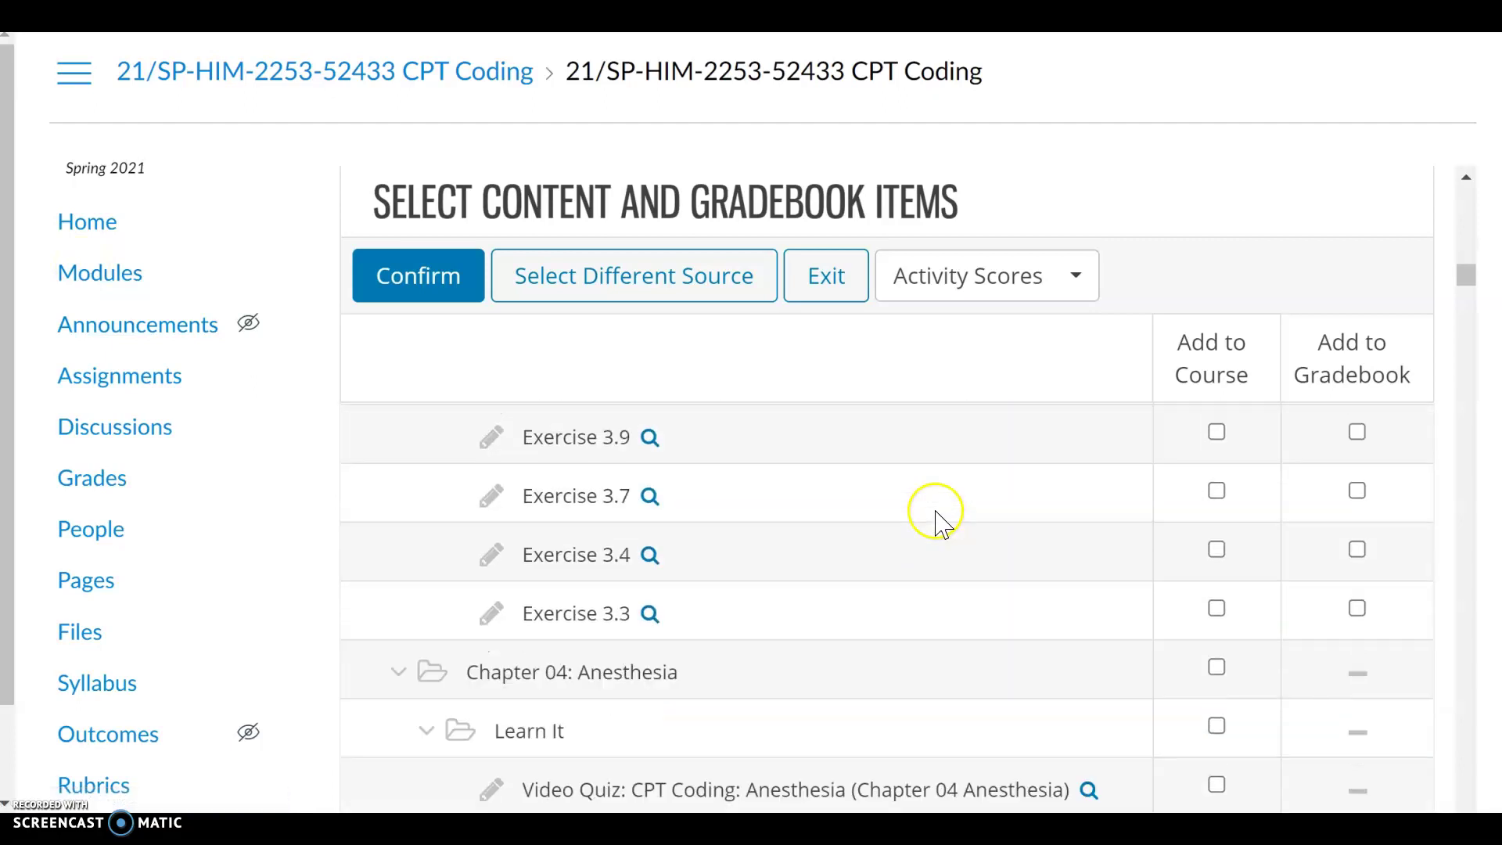
{"action": "scroll", "coordinate": [943, 520], "scroll_direction": "down", "scroll_amount": 20}
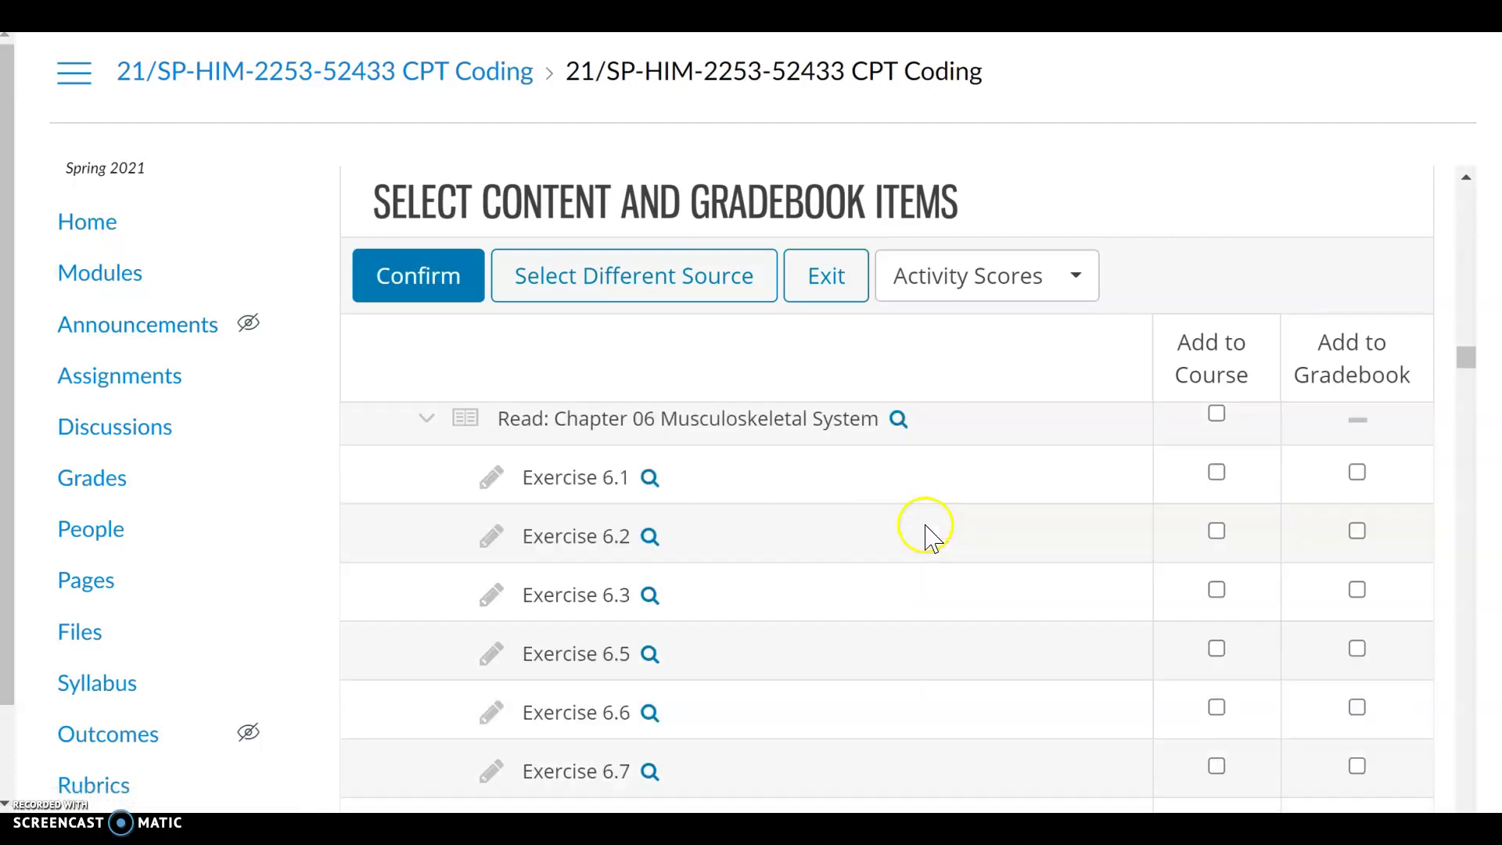
{"action": "scroll", "coordinate": [926, 538], "scroll_direction": "down", "scroll_amount": 20}
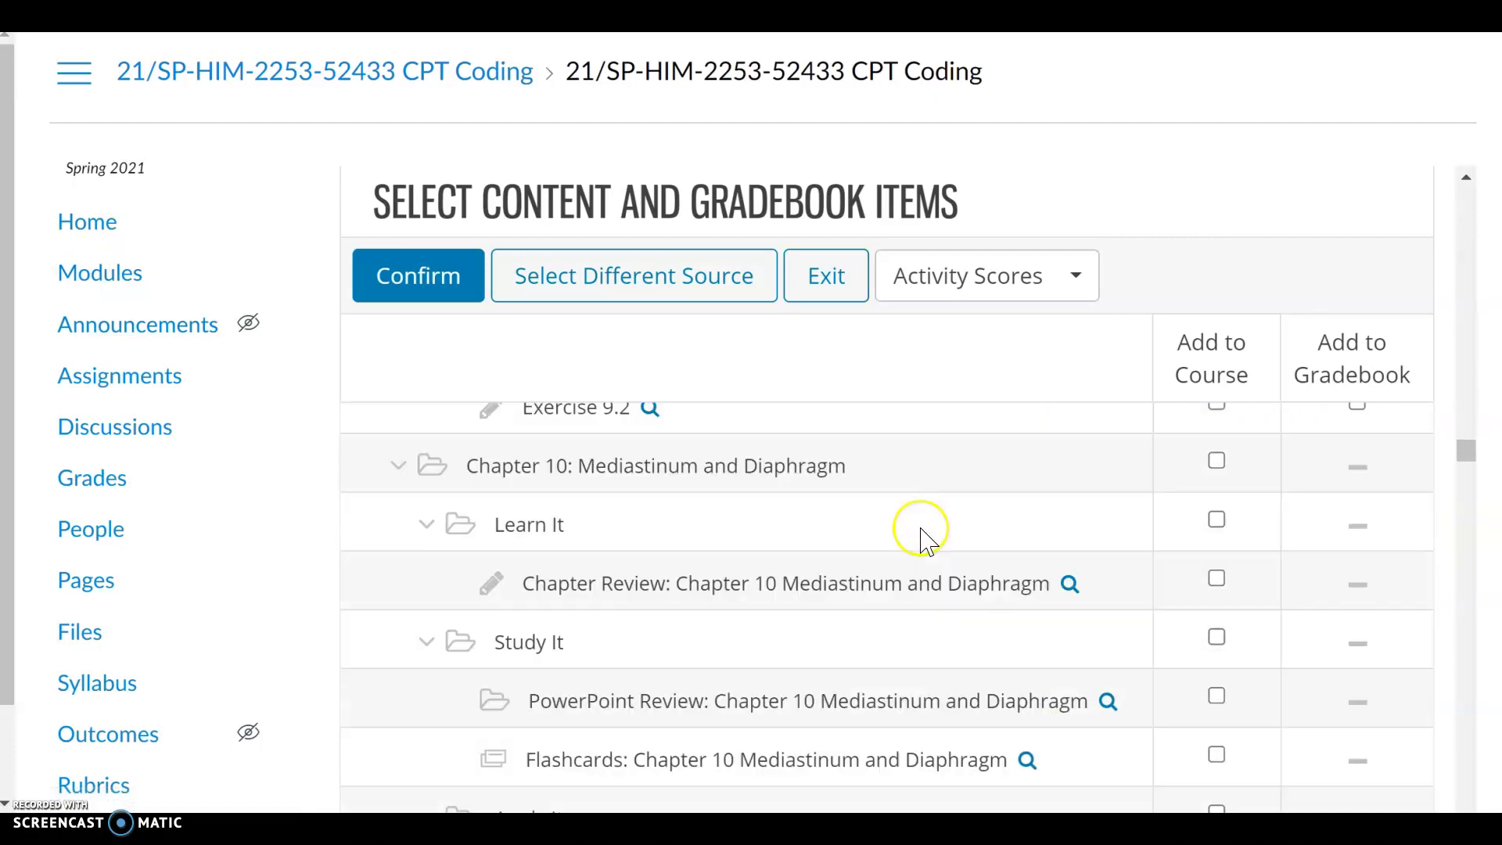
{"action": "scroll", "coordinate": [926, 538], "scroll_direction": "down", "scroll_amount": 20}
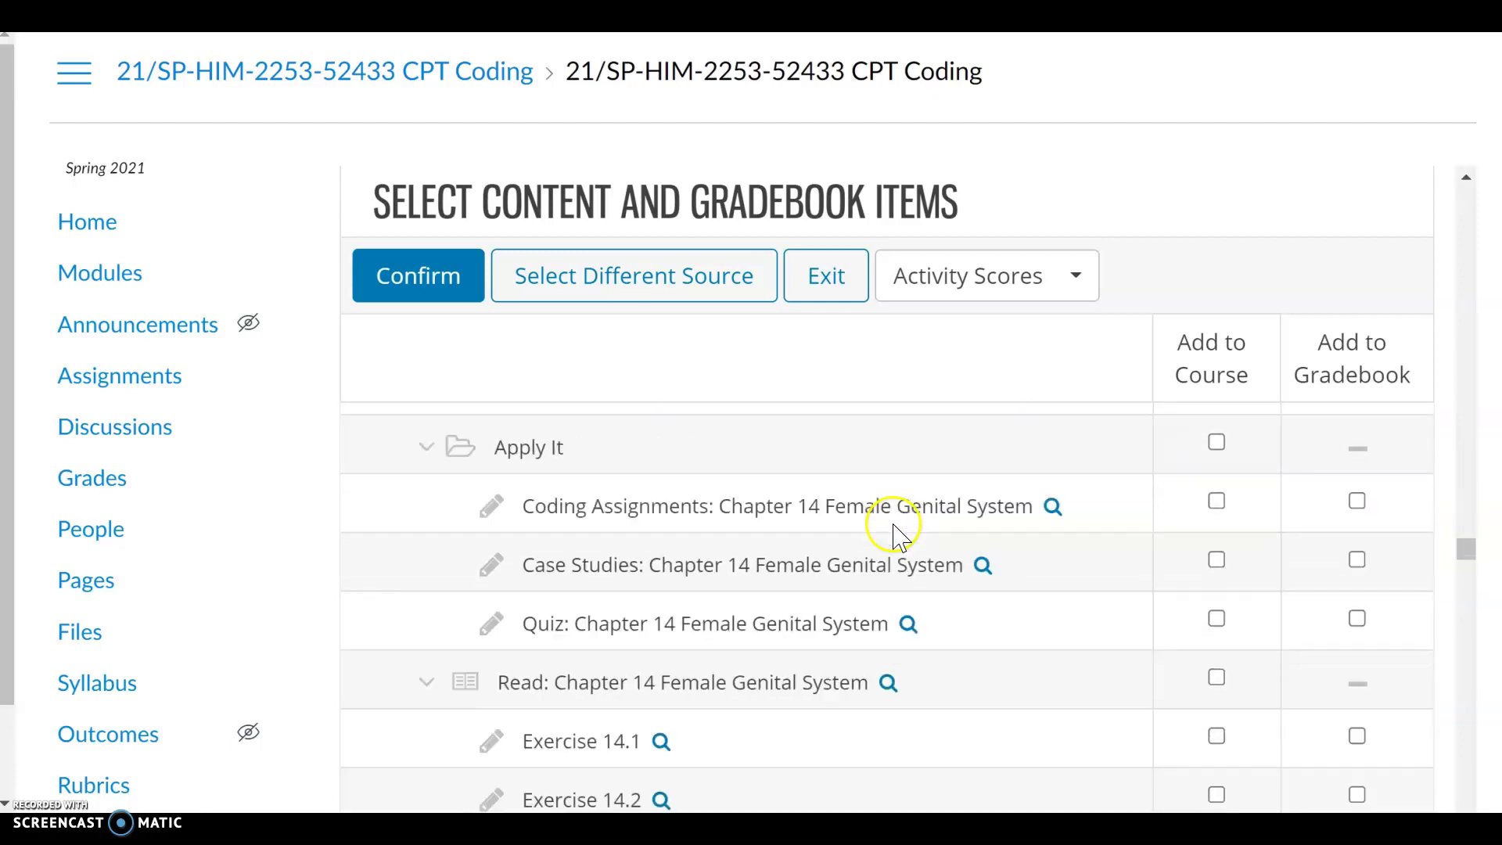
{"action": "scroll", "coordinate": [898, 535], "scroll_direction": "down", "scroll_amount": 20}
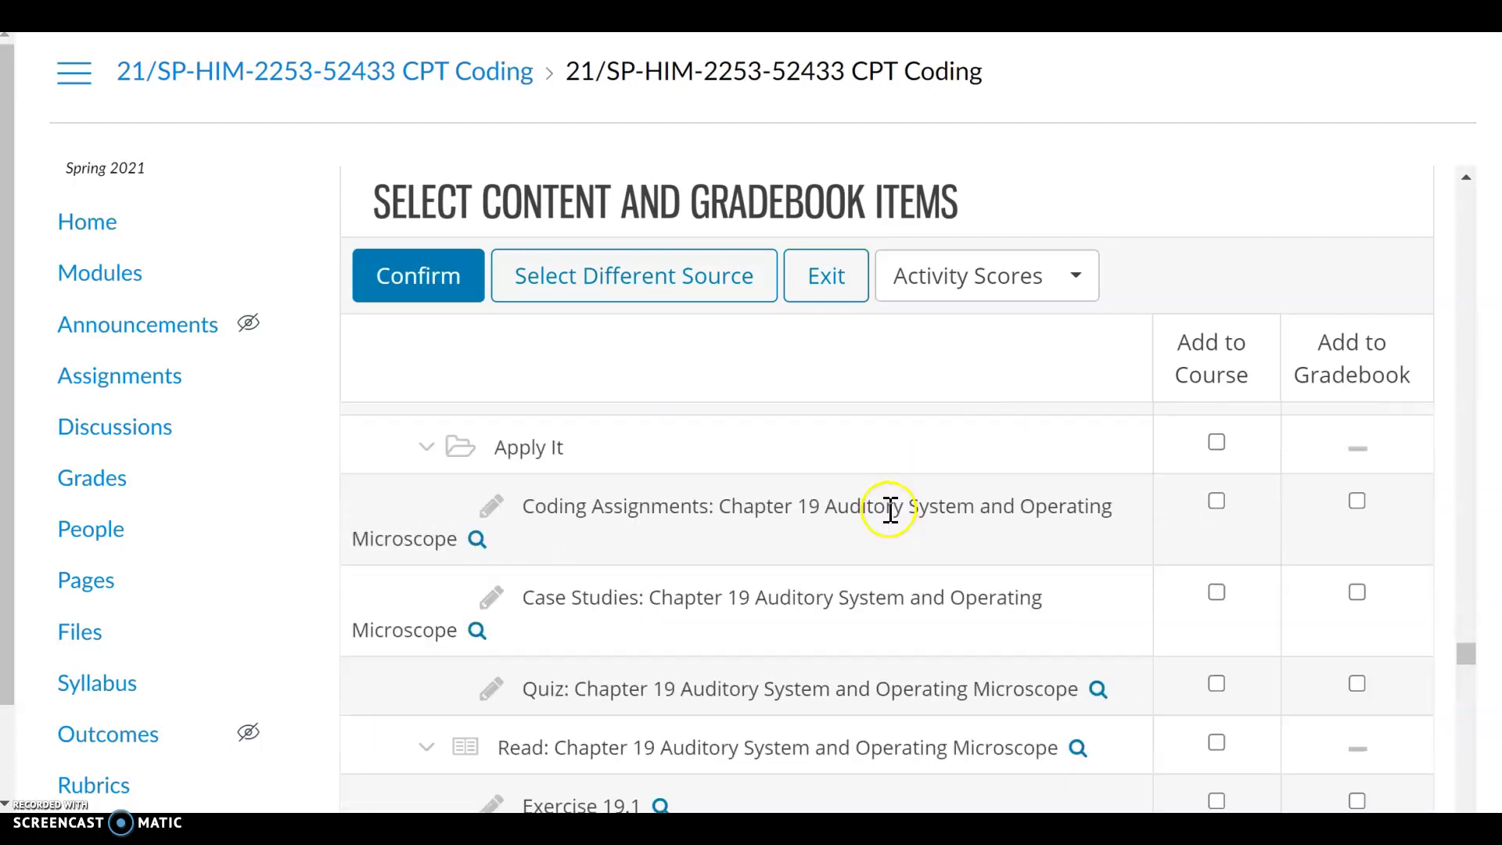
{"action": "scroll", "coordinate": [884, 501], "scroll_direction": "down", "scroll_amount": 15}
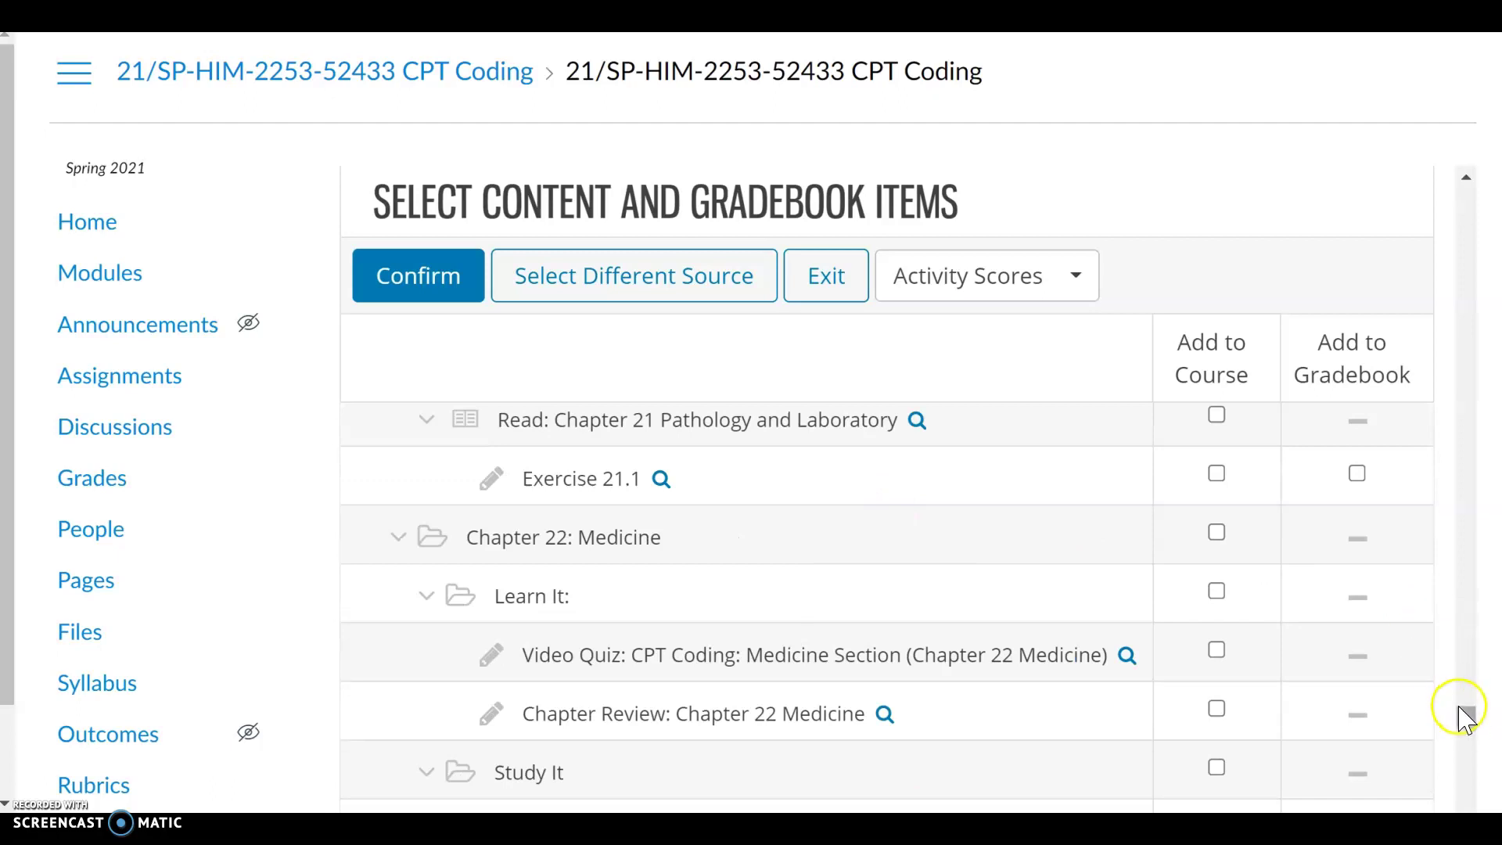
{"action": "left_click", "coordinate": [1463, 757]}
{"action": "scroll", "coordinate": [1464, 757], "scroll_direction": "down", "scroll_amount": 10}
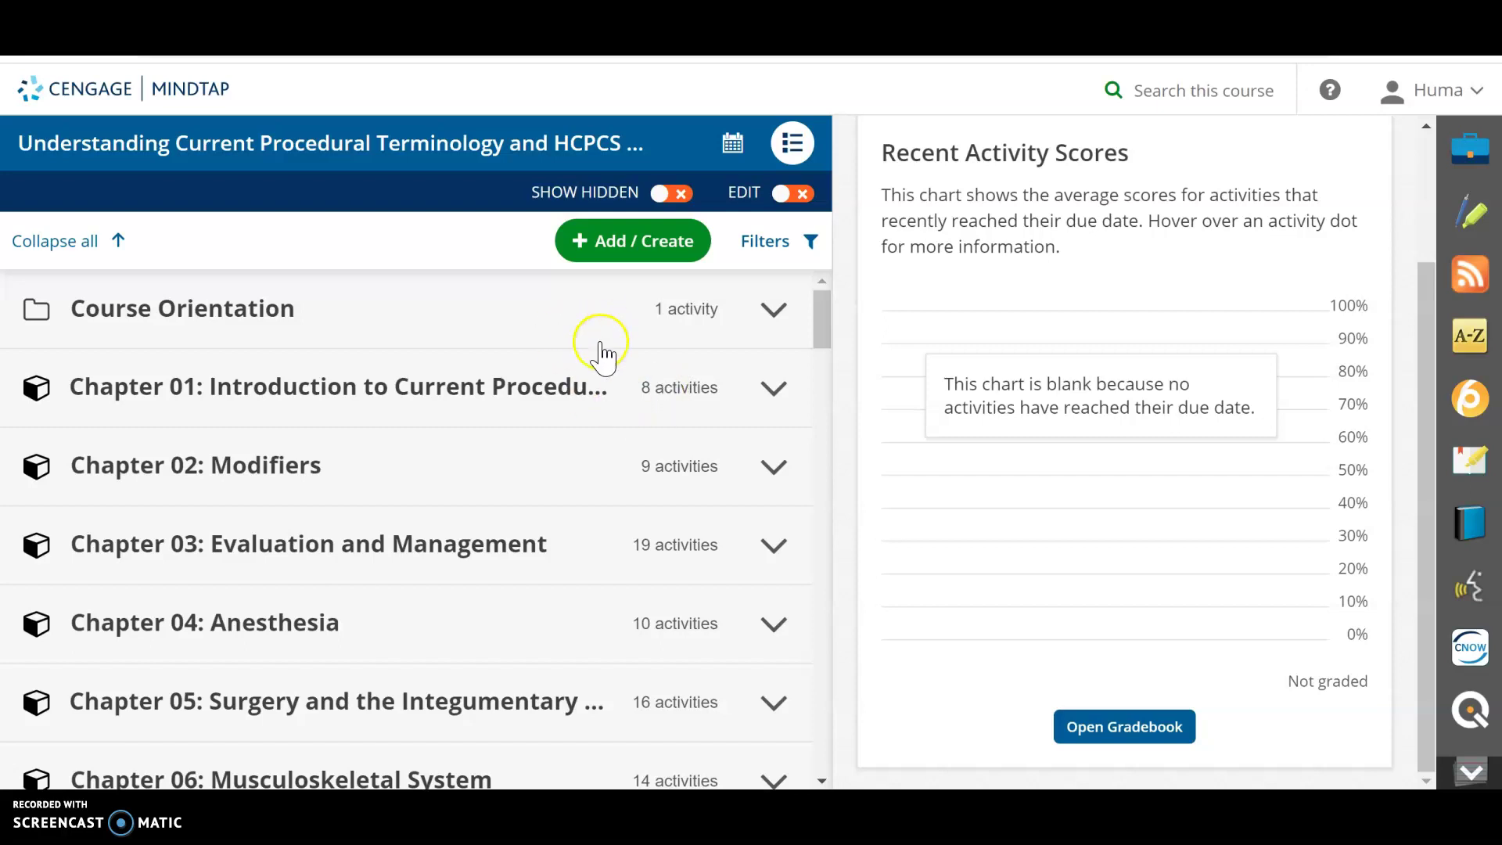
Step: Return to Canvas Modules and open Chp 1-Coding Assignments: Find the CPT Section
{"action": "key", "text": "ctrl+Tab"}
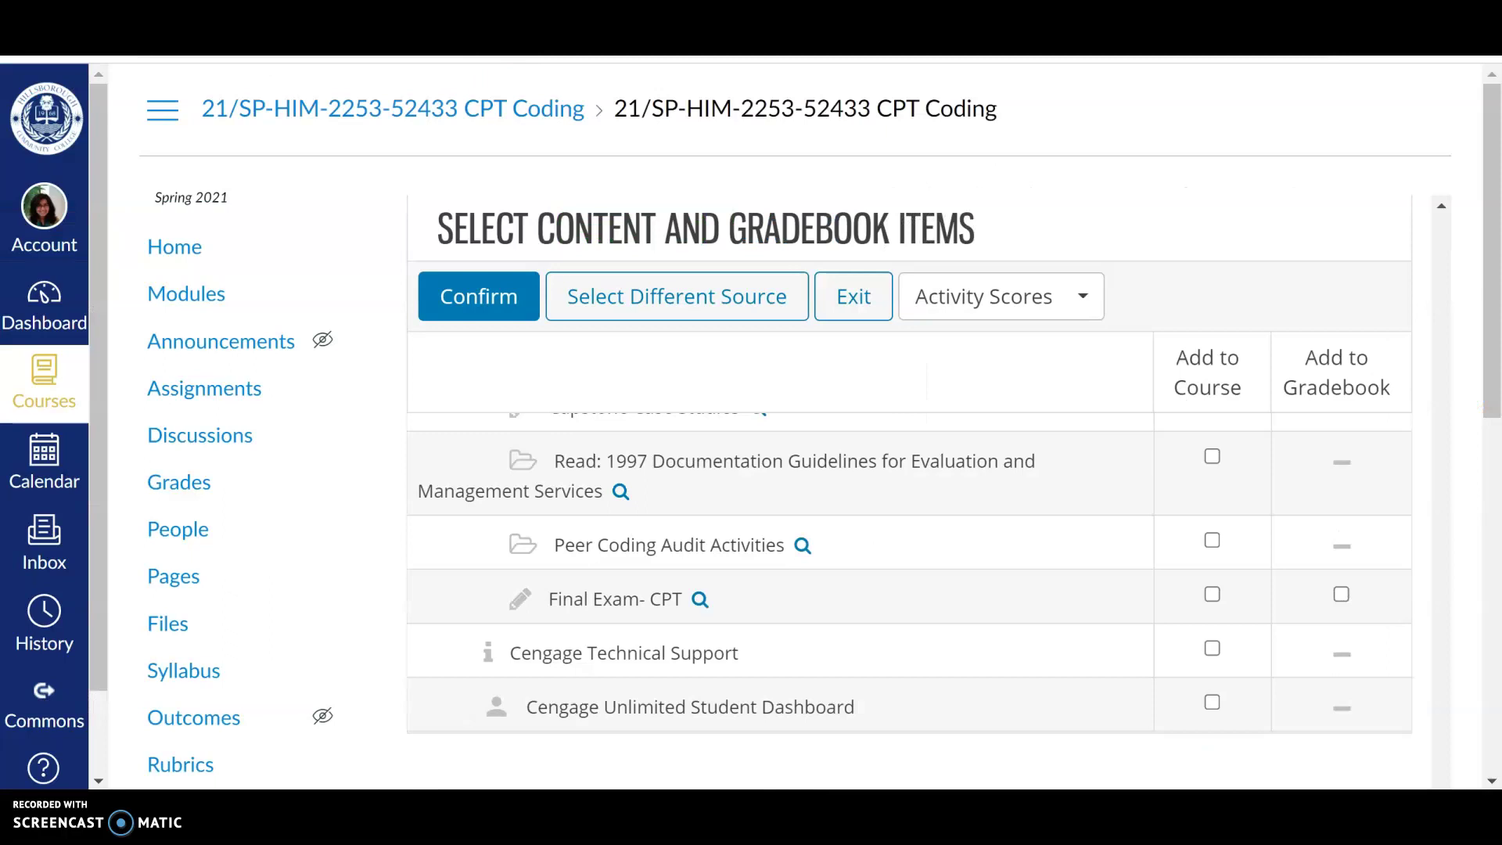
{"action": "scroll", "coordinate": [665, 473], "scroll_direction": "up", "scroll_amount": 3}
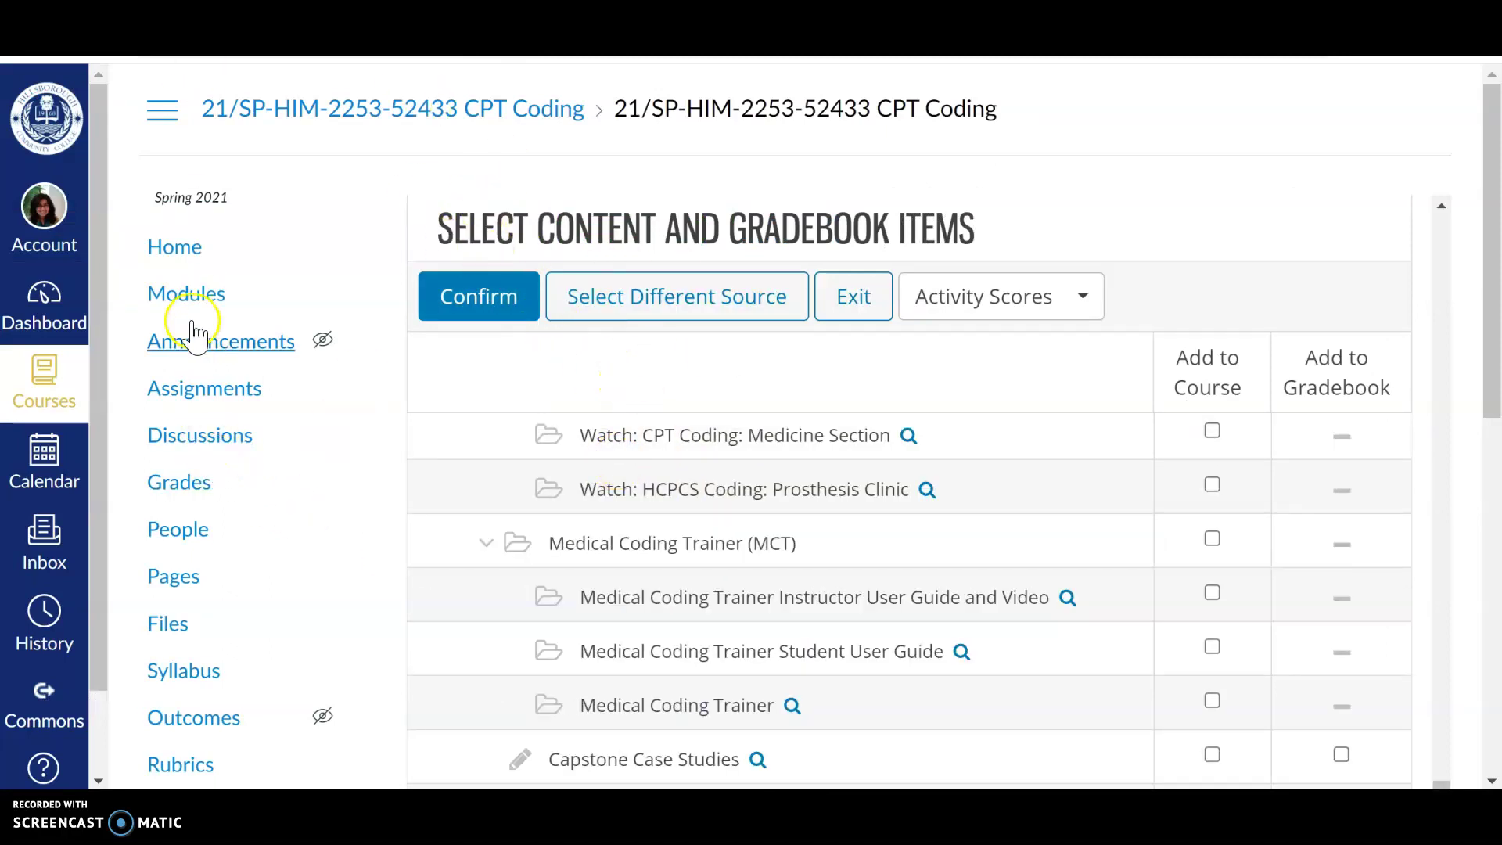
{"action": "left_click", "coordinate": [188, 299]}
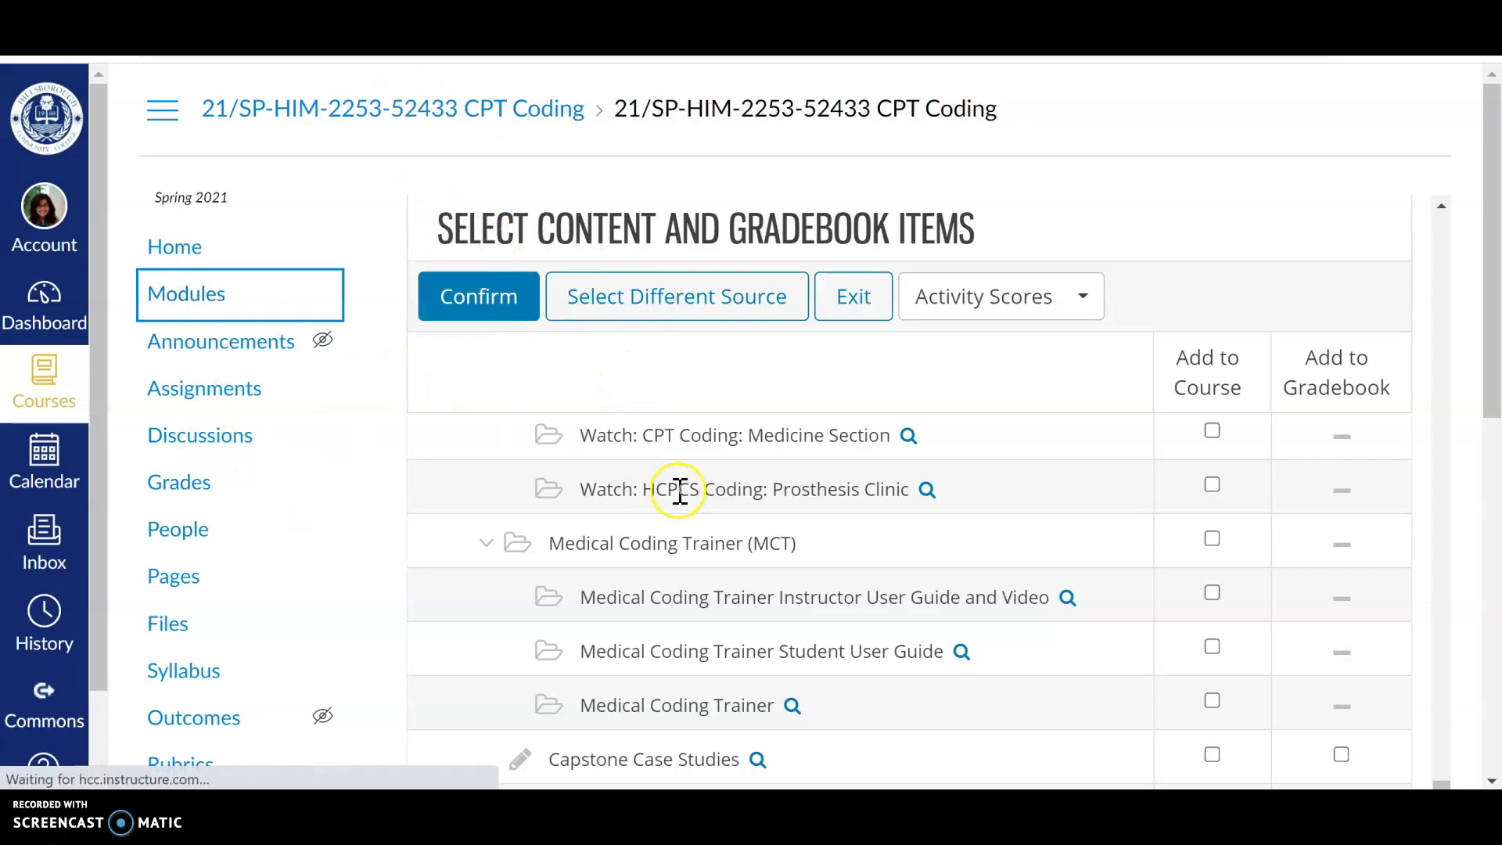
{"action": "scroll", "coordinate": [679, 496], "scroll_direction": "down", "scroll_amount": 15}
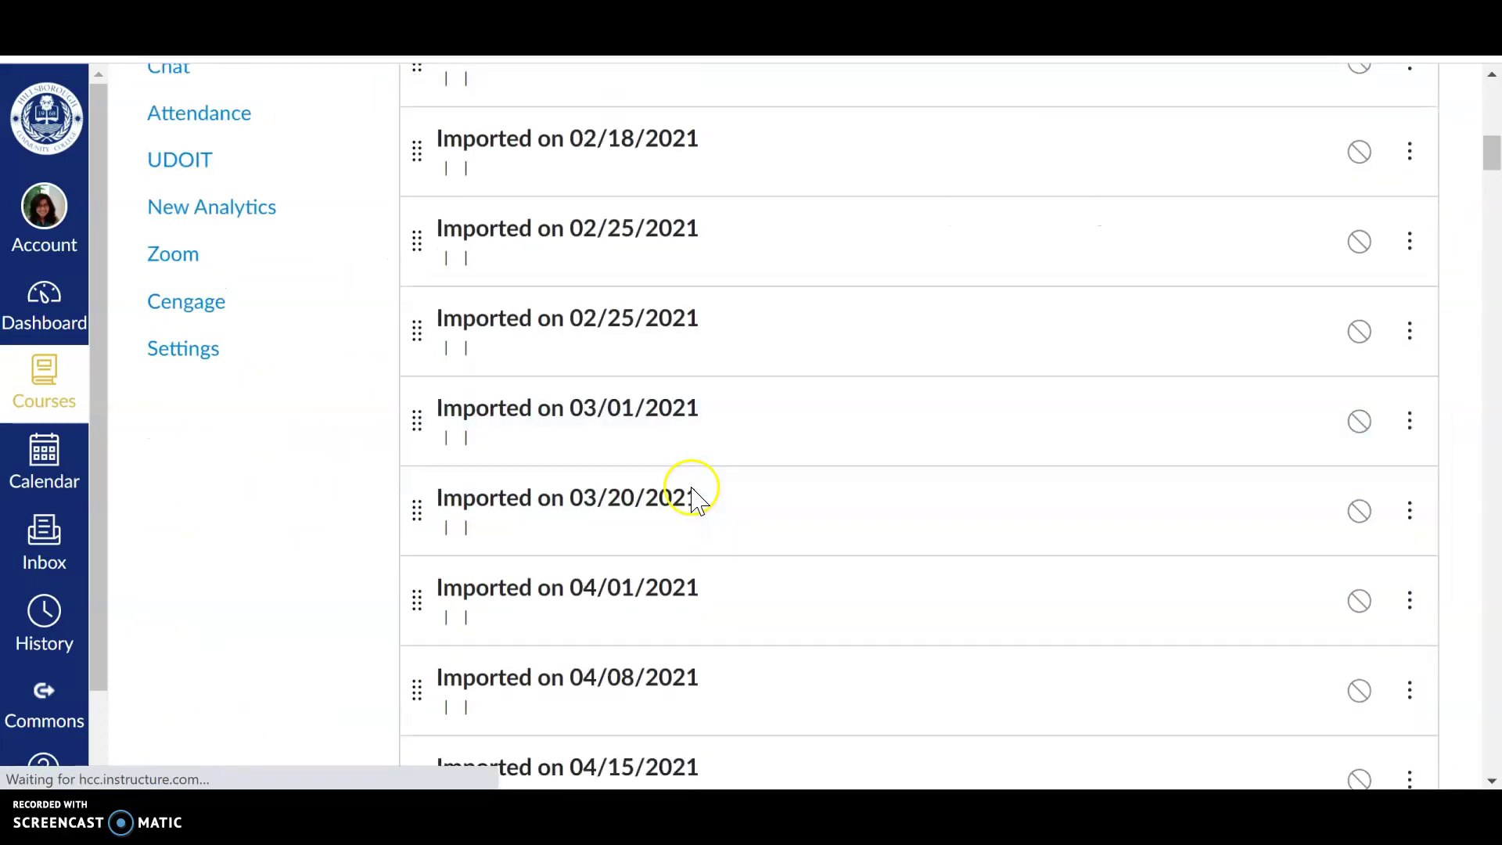
{"action": "scroll", "coordinate": [679, 485], "scroll_direction": "down", "scroll_amount": 15}
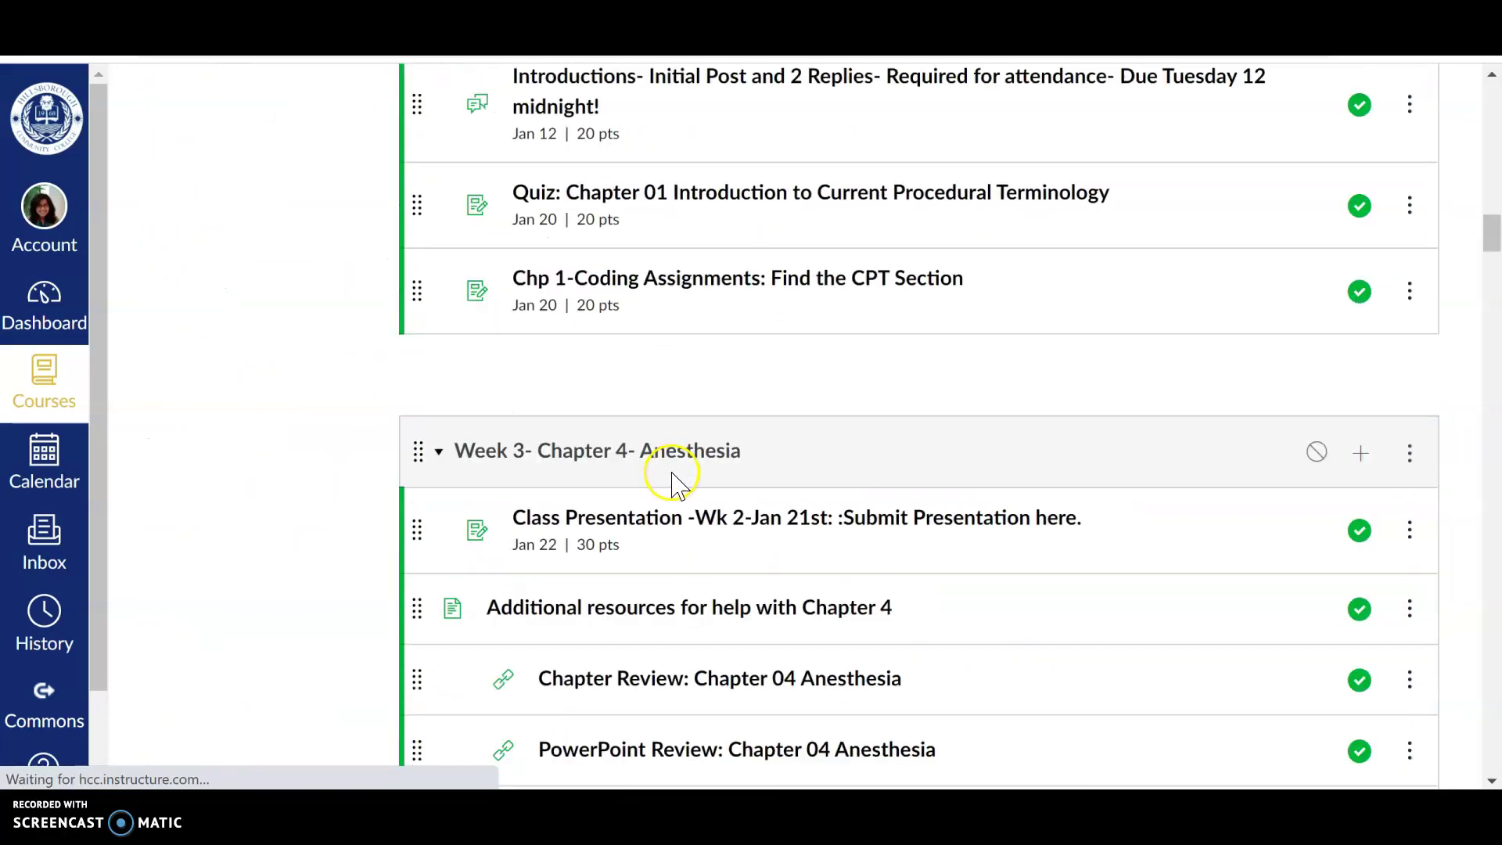
{"action": "left_click", "coordinate": [675, 280]}
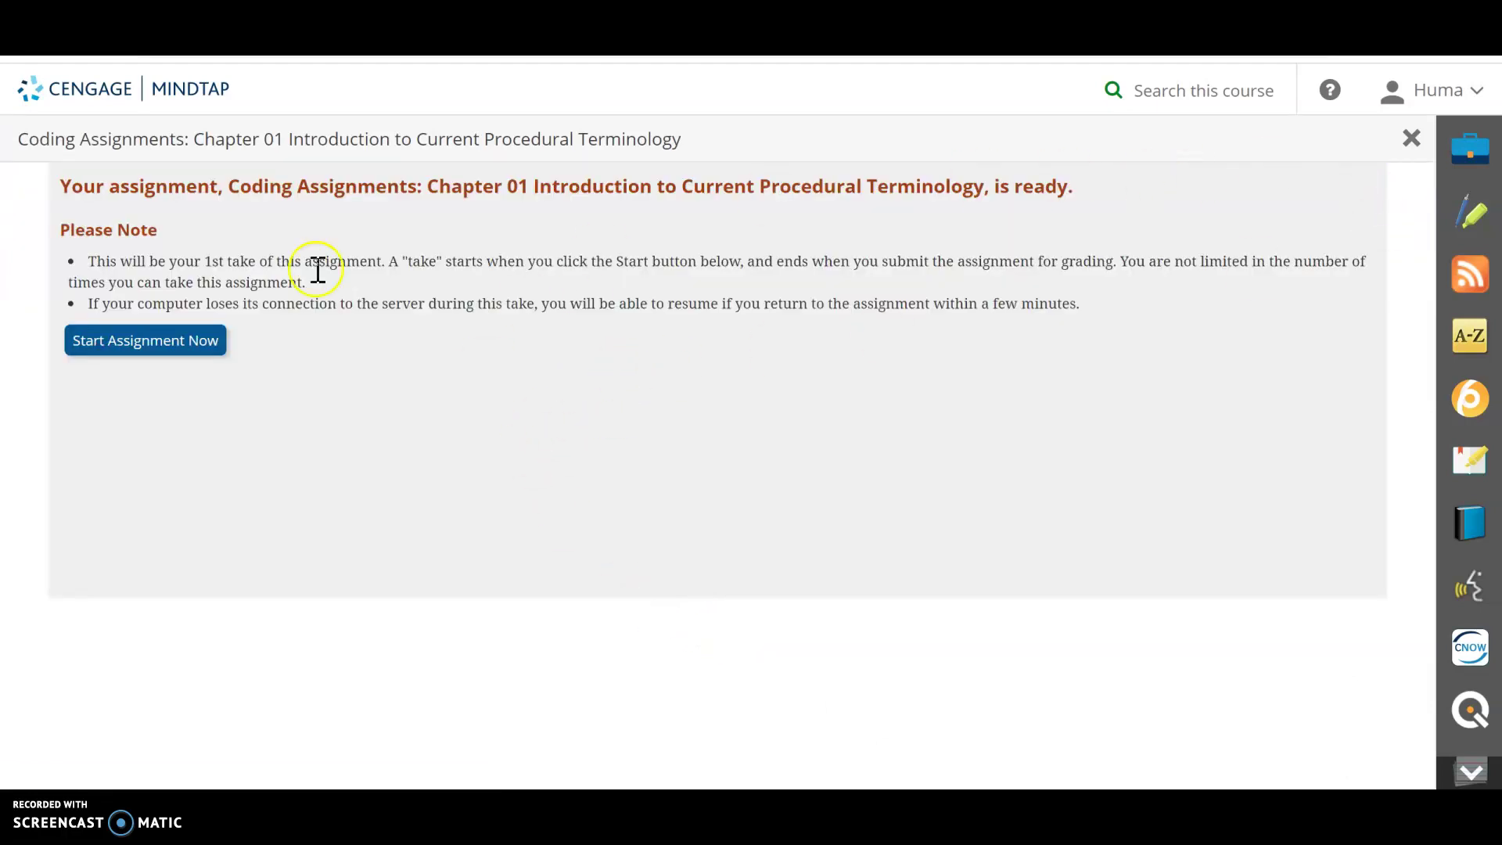
Step: Close the Chapter 01 coding assignment to get back to the MindTap course dashboard
{"action": "left_click", "coordinate": [1411, 139]}
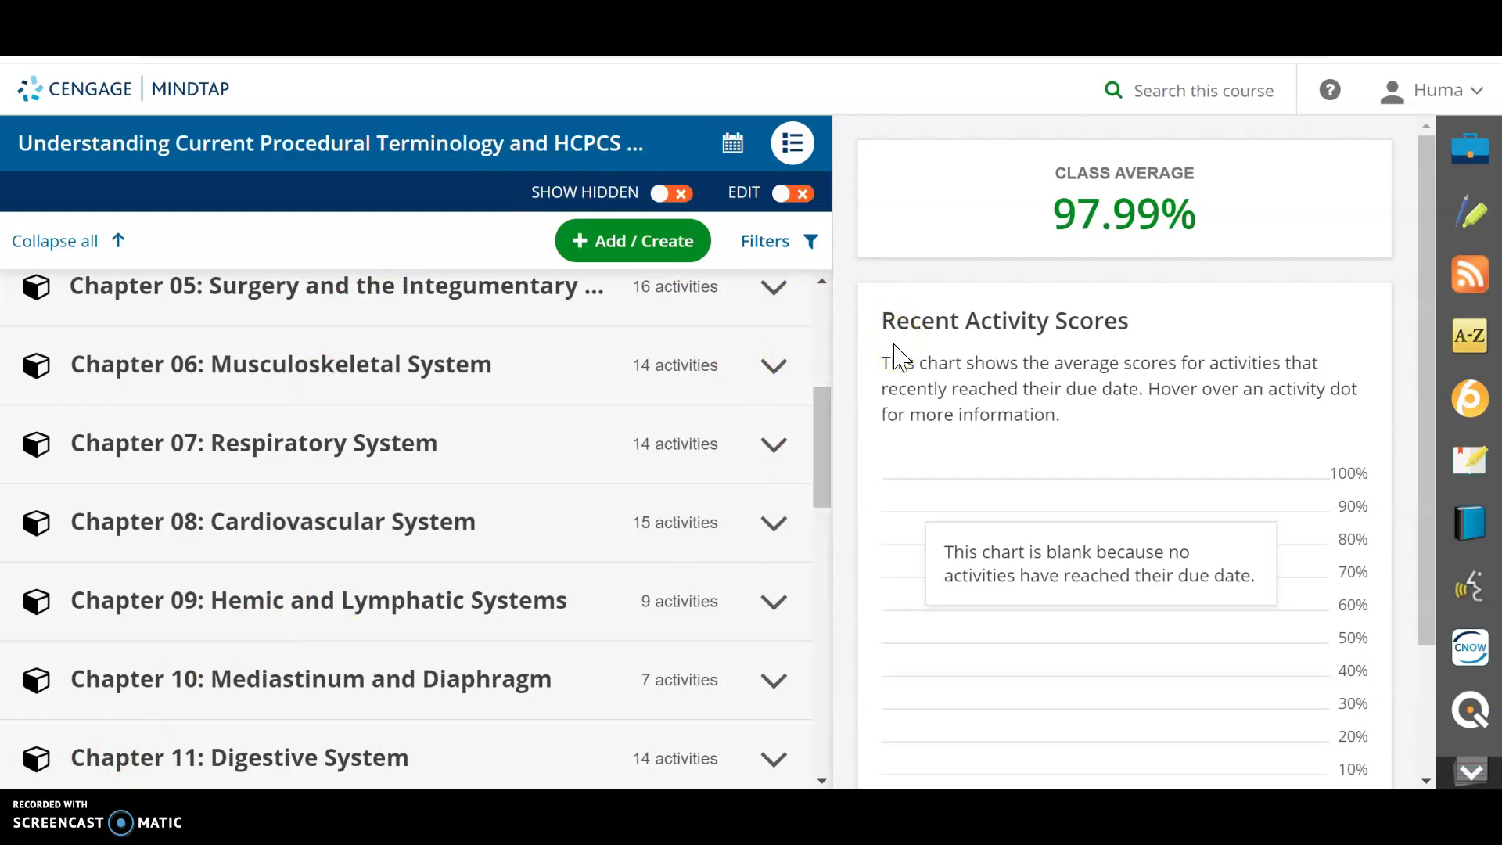
{"action": "left_click", "coordinate": [880, 516]}
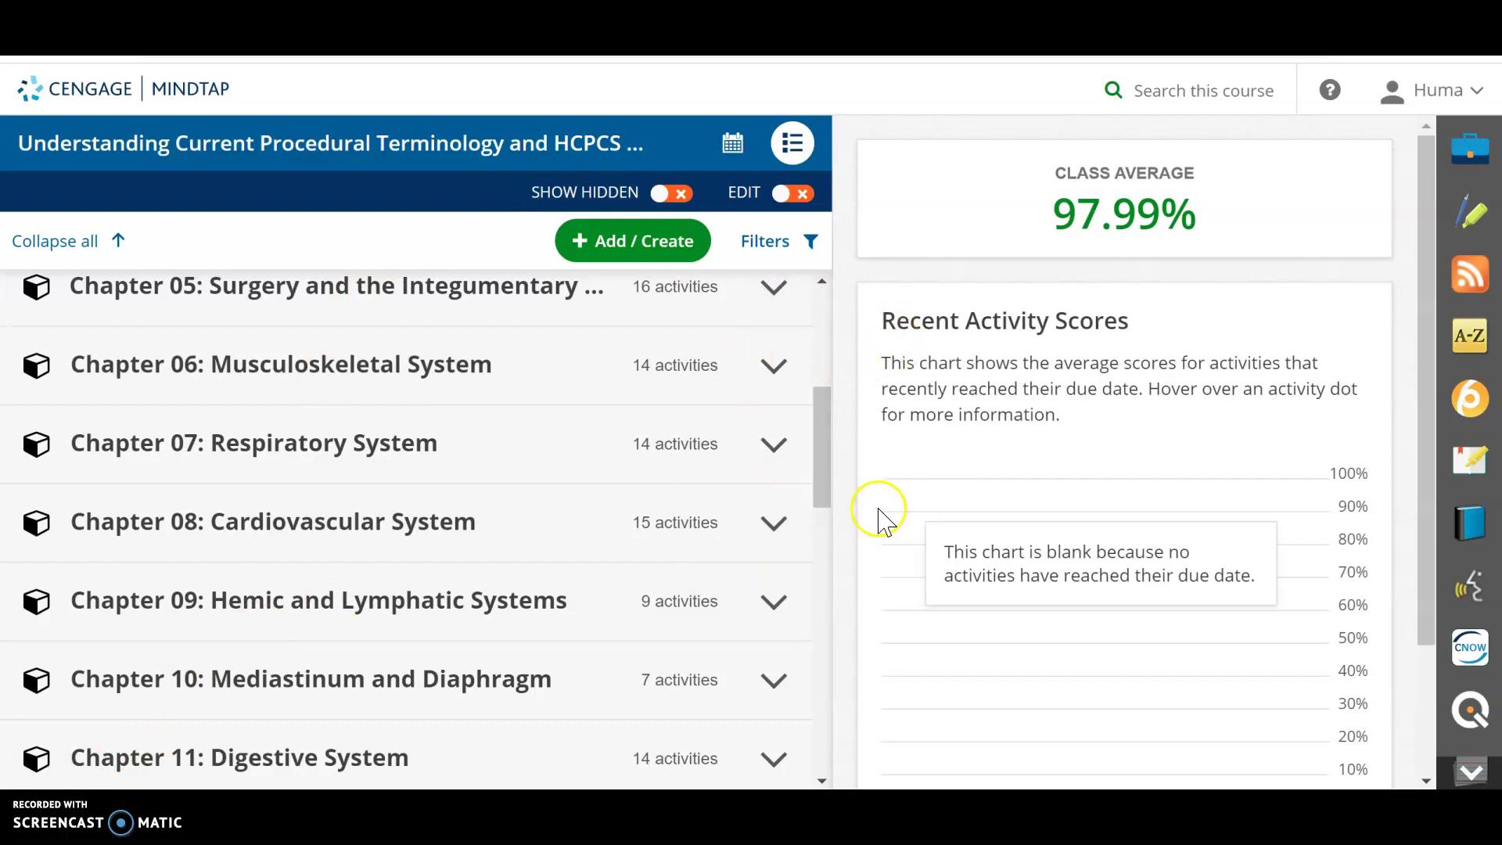
Step: Expand the CNow Homework panel and filter assignment names by 'final'
{"action": "left_click", "coordinate": [1468, 650]}
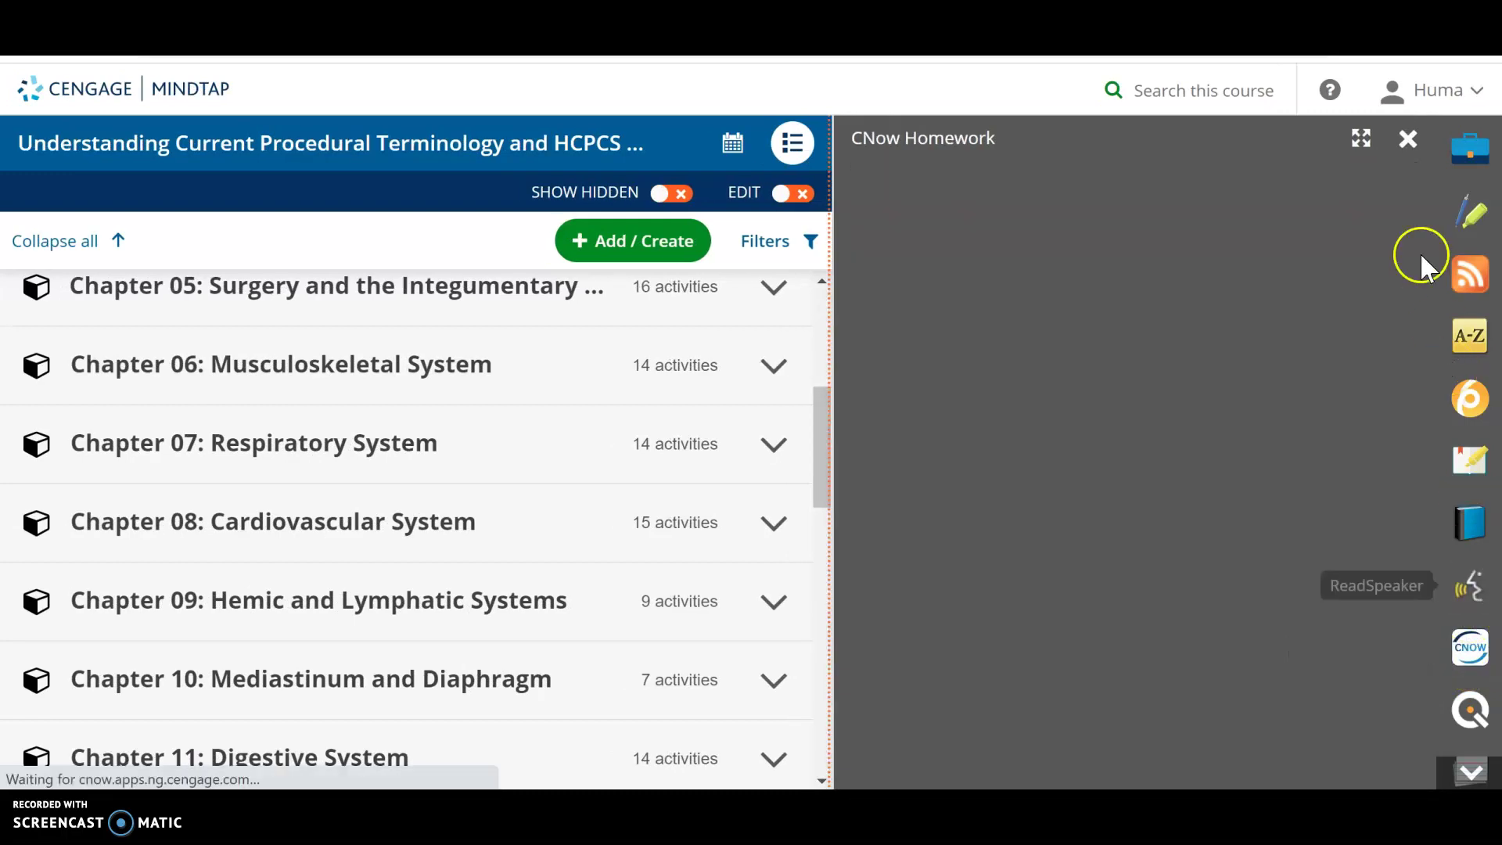
{"action": "left_click", "coordinate": [1361, 139]}
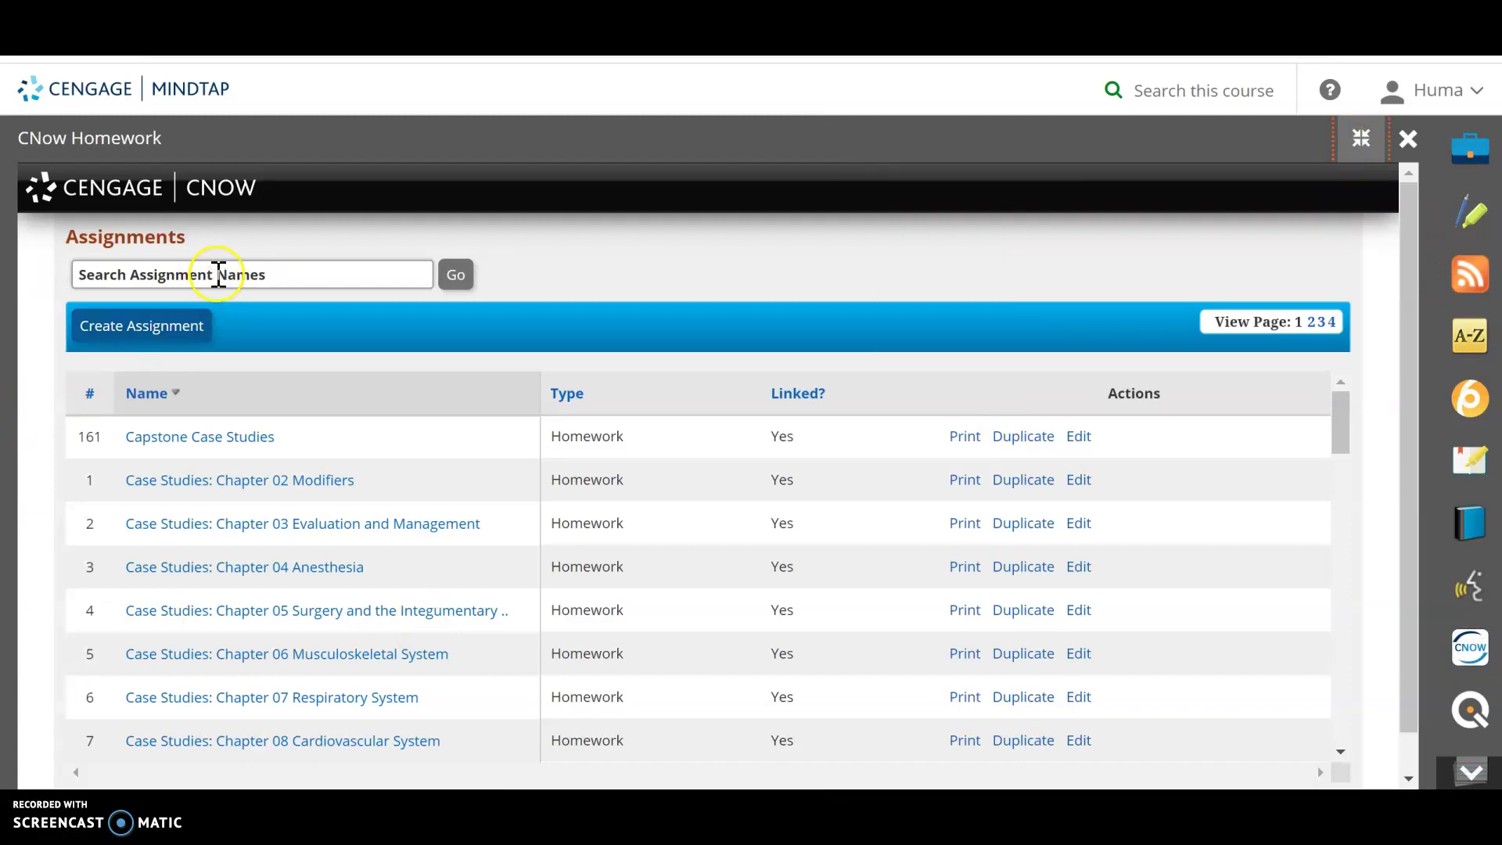
{"action": "left_click", "coordinate": [219, 274]}
{"action": "type", "text": "final"}
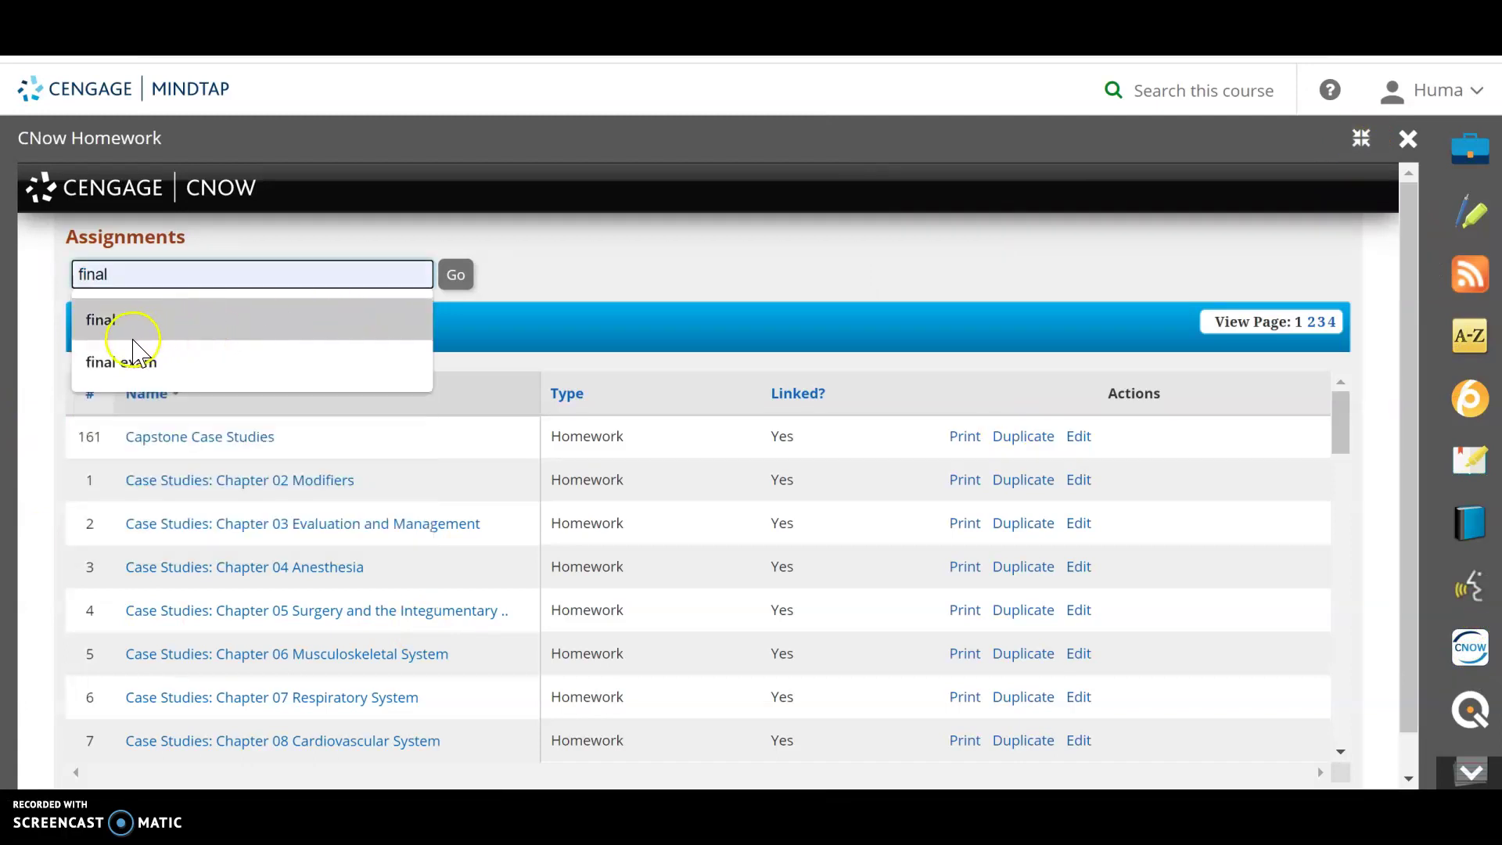
{"action": "left_click", "coordinate": [456, 278]}
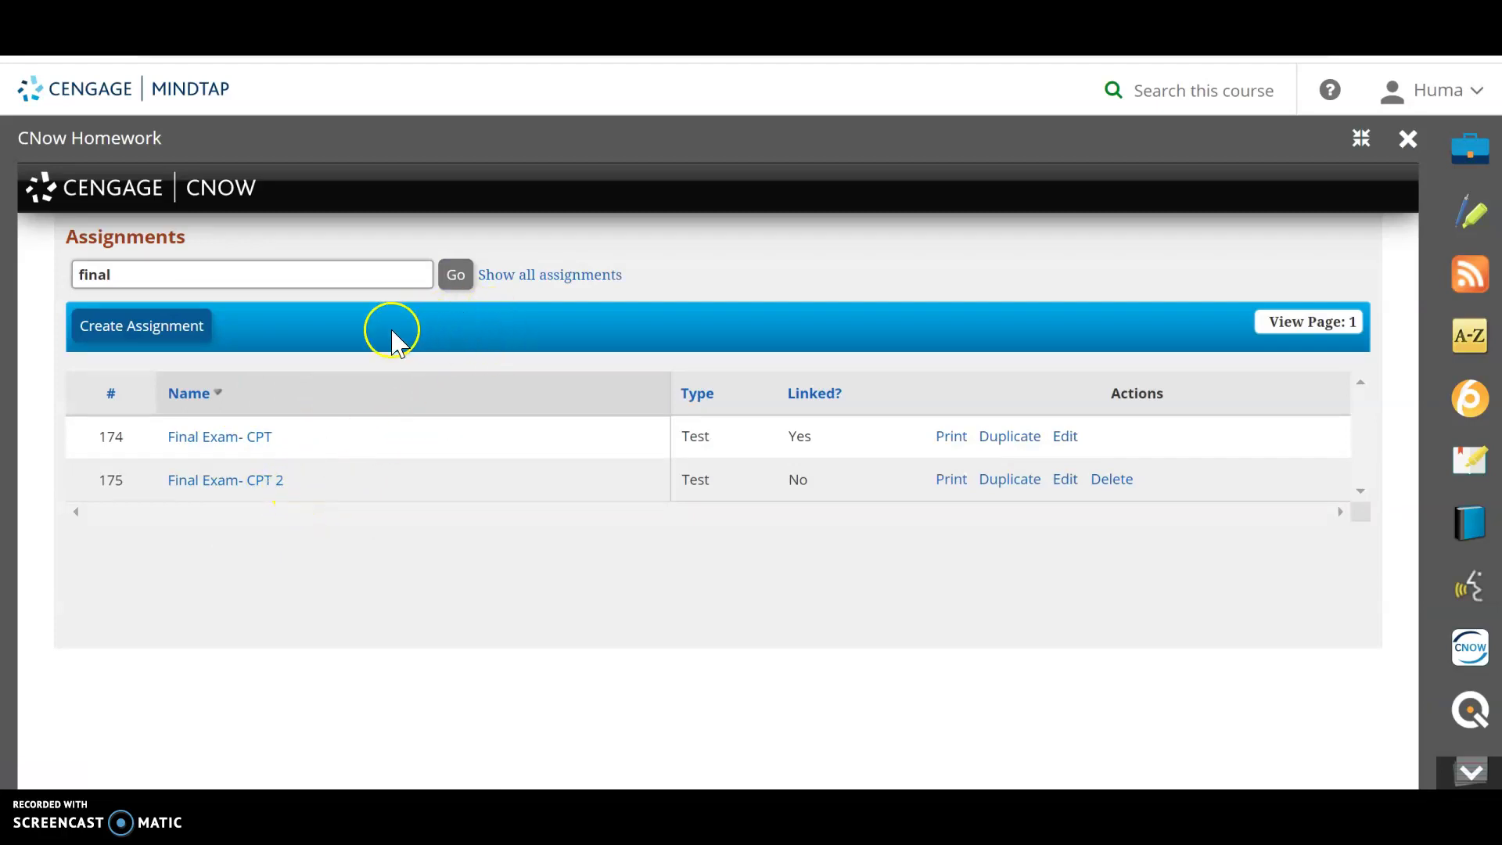
Step: Create a new CNow Test named 'Final Exam- CPT 3' and continue to content source
{"action": "left_click", "coordinate": [160, 338]}
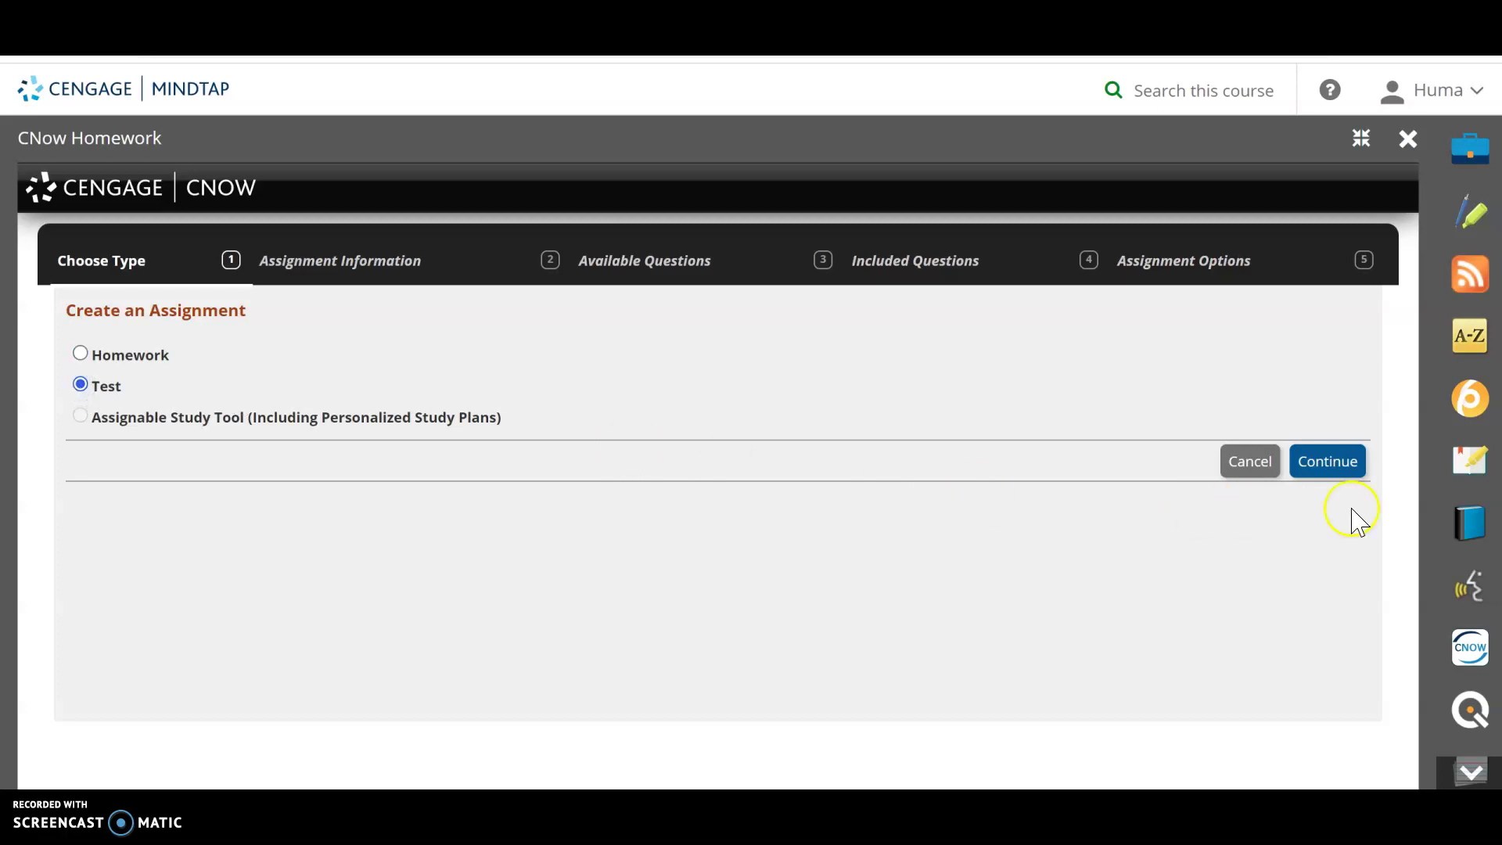
{"action": "left_click", "coordinate": [1330, 463]}
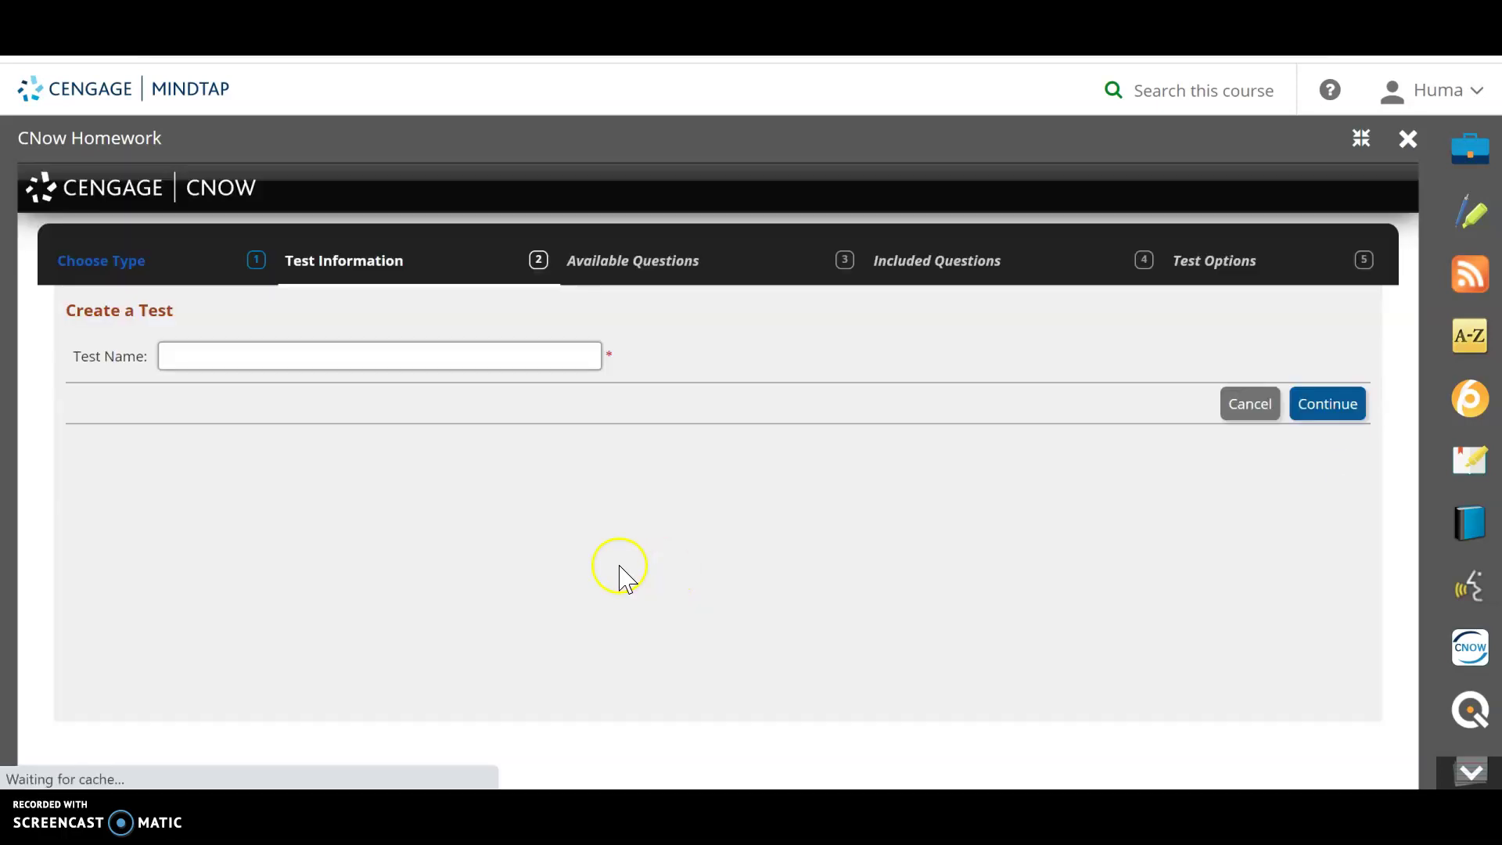
{"action": "left_click", "coordinate": [224, 352]}
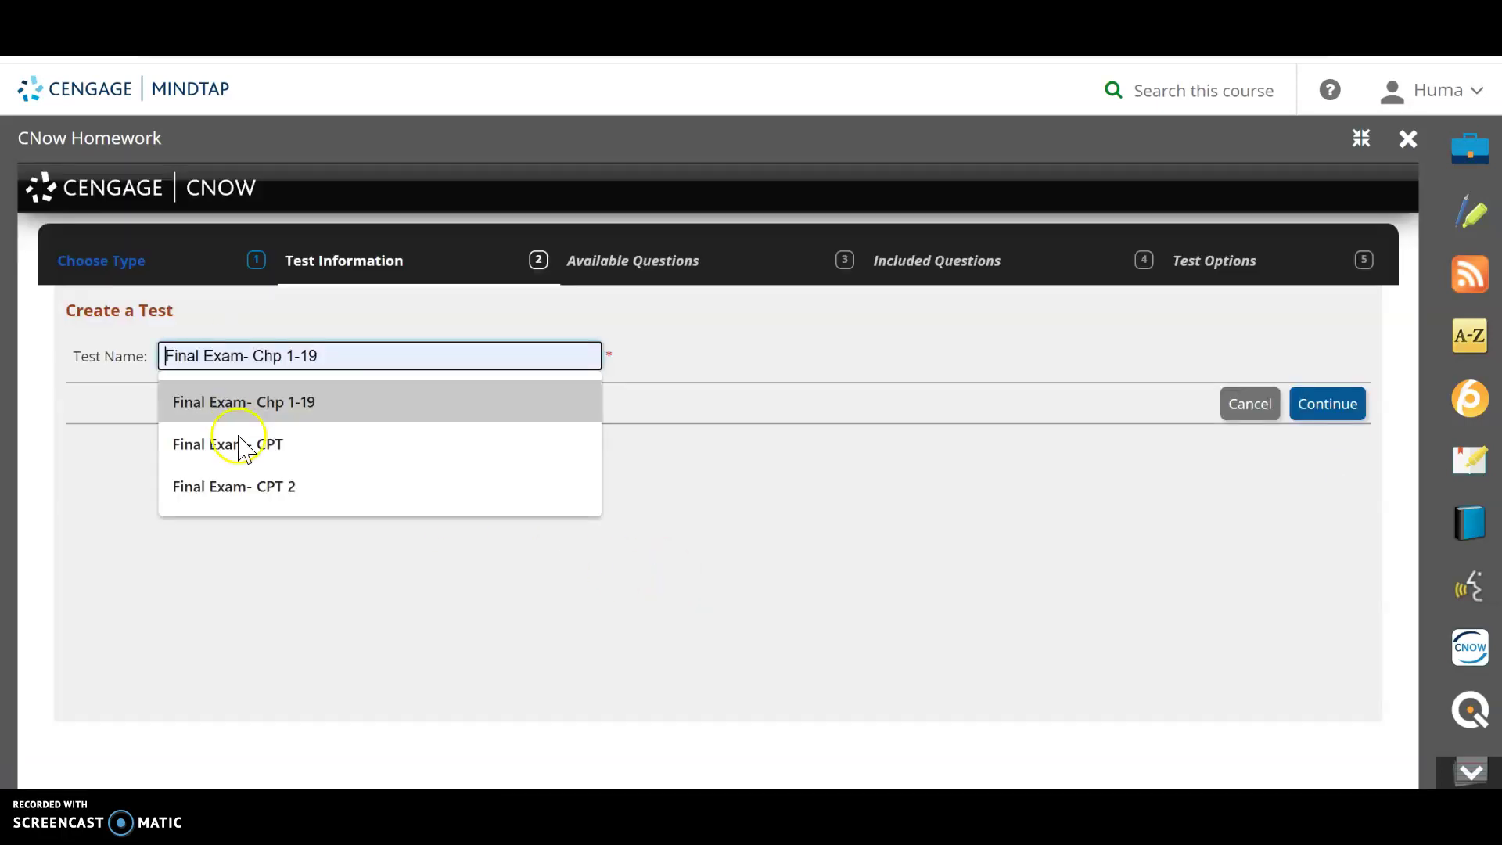
{"action": "left_click", "coordinate": [245, 485]}
{"action": "key", "text": "BackSpace"}
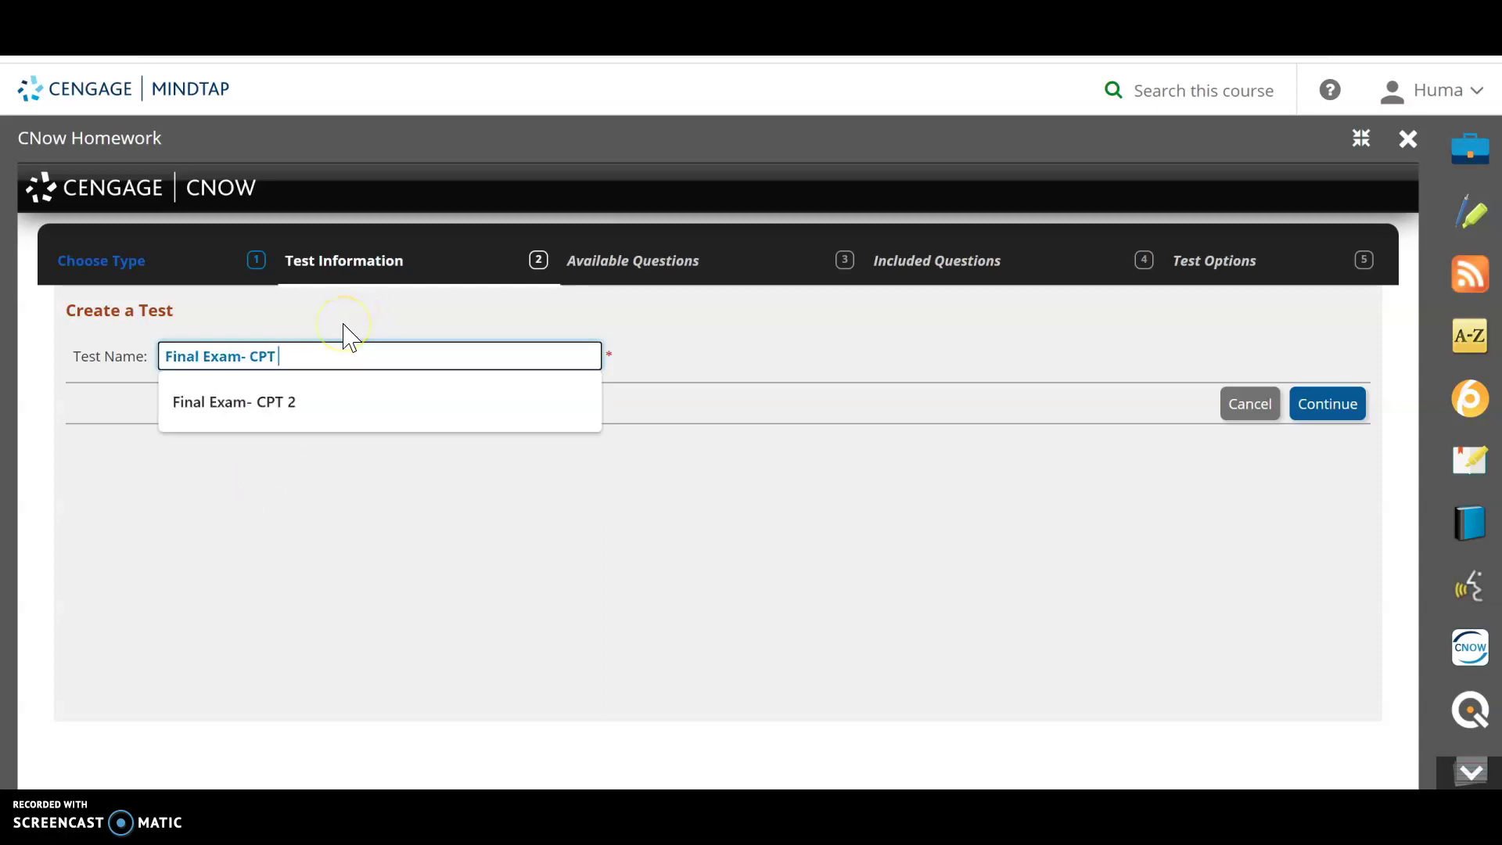
{"action": "type", "text": "3"}
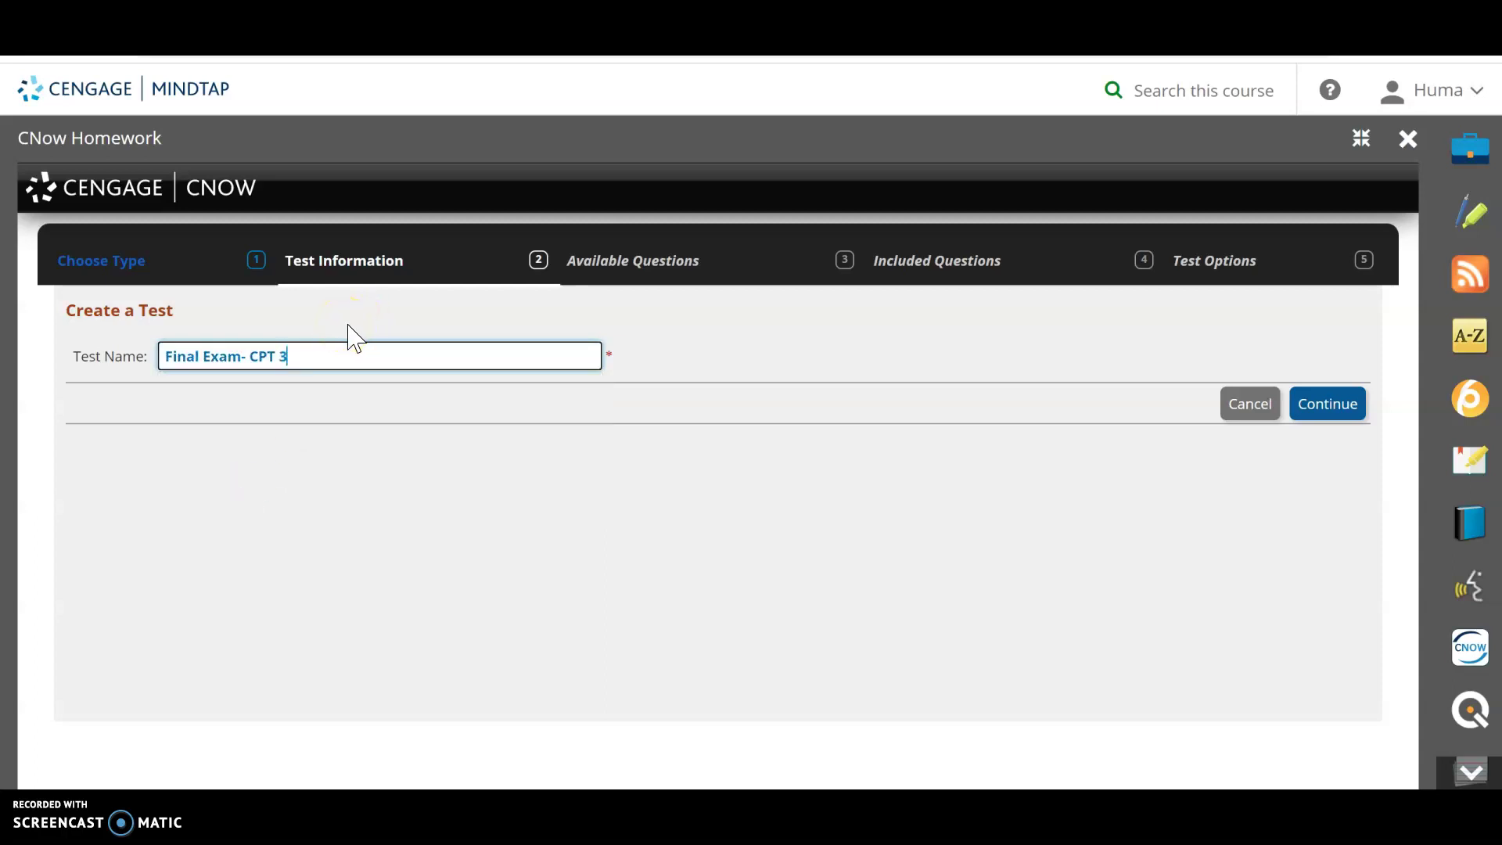
{"action": "left_click", "coordinate": [356, 454]}
{"action": "left_click", "coordinate": [1327, 414]}
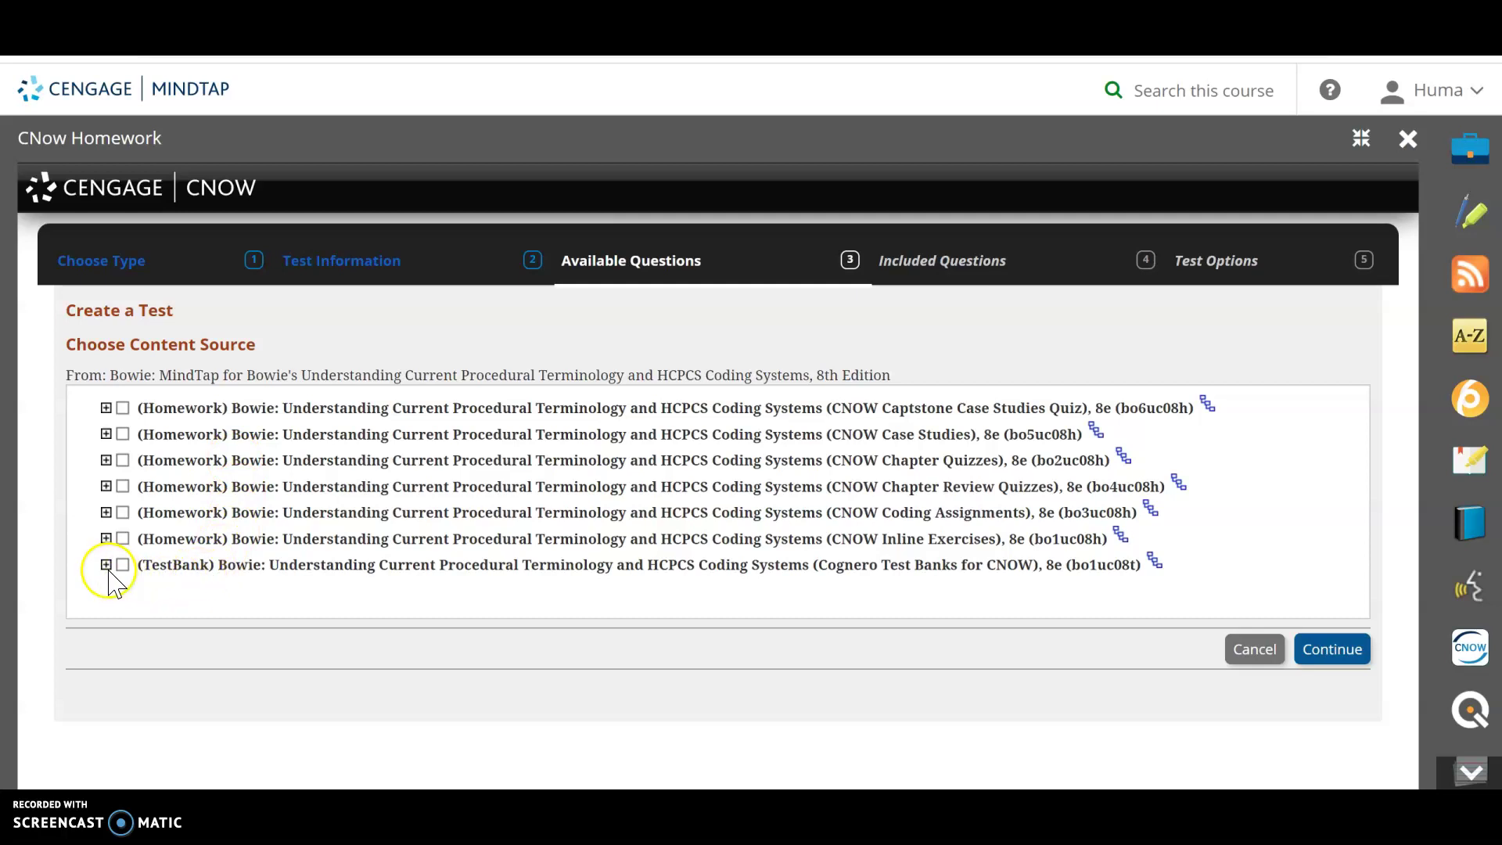
Step: Pick chapter 02__Modifiers from the (TestBank) Cognero bank as the question source
{"action": "left_click", "coordinate": [106, 564]}
{"action": "scroll", "coordinate": [728, 526], "scroll_direction": "down", "scroll_amount": 2}
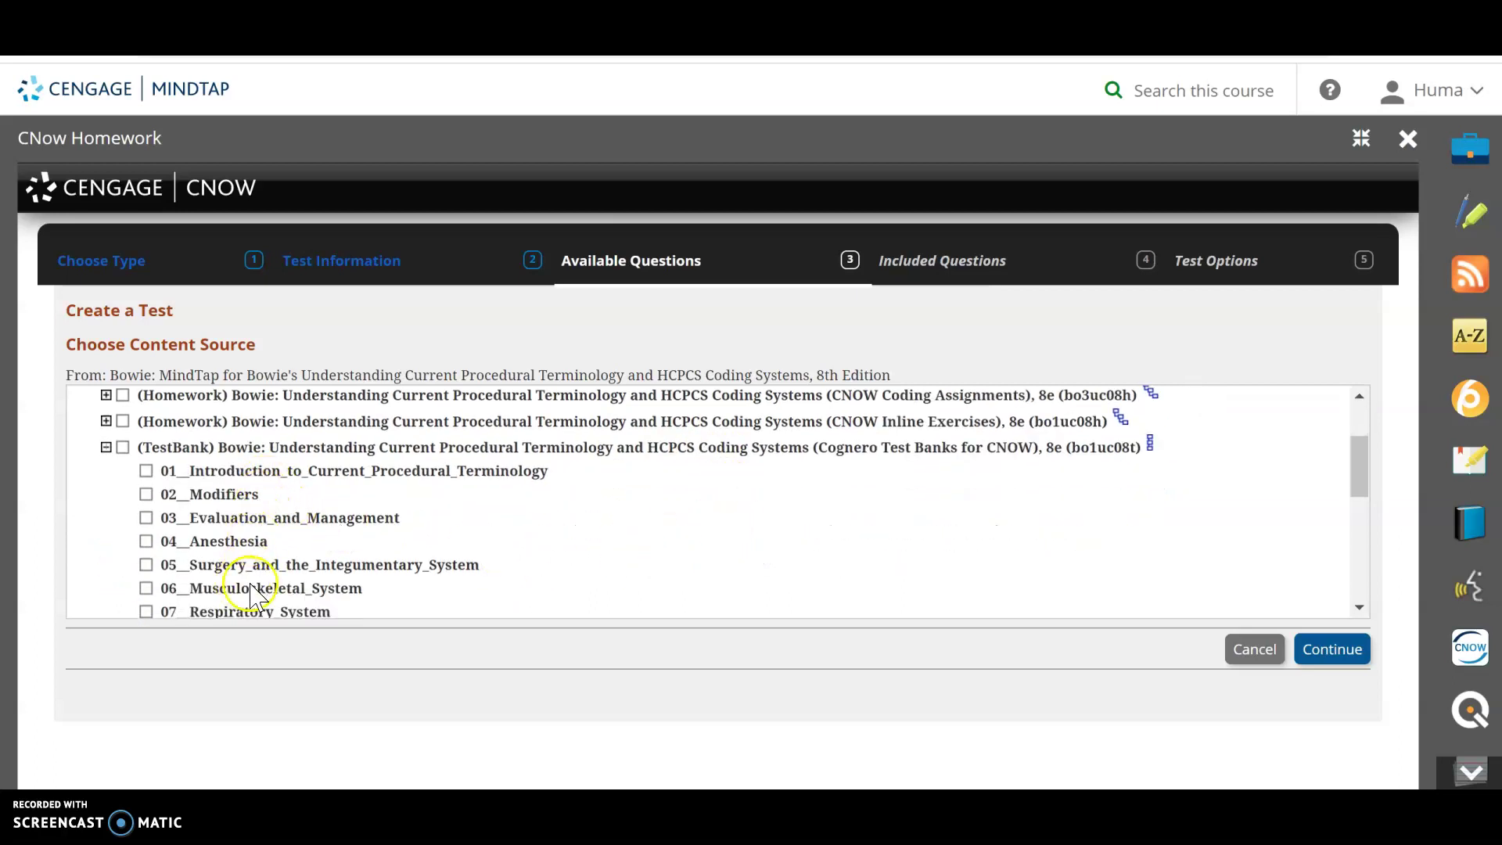
{"action": "scroll", "coordinate": [557, 513], "scroll_direction": "down", "scroll_amount": 2}
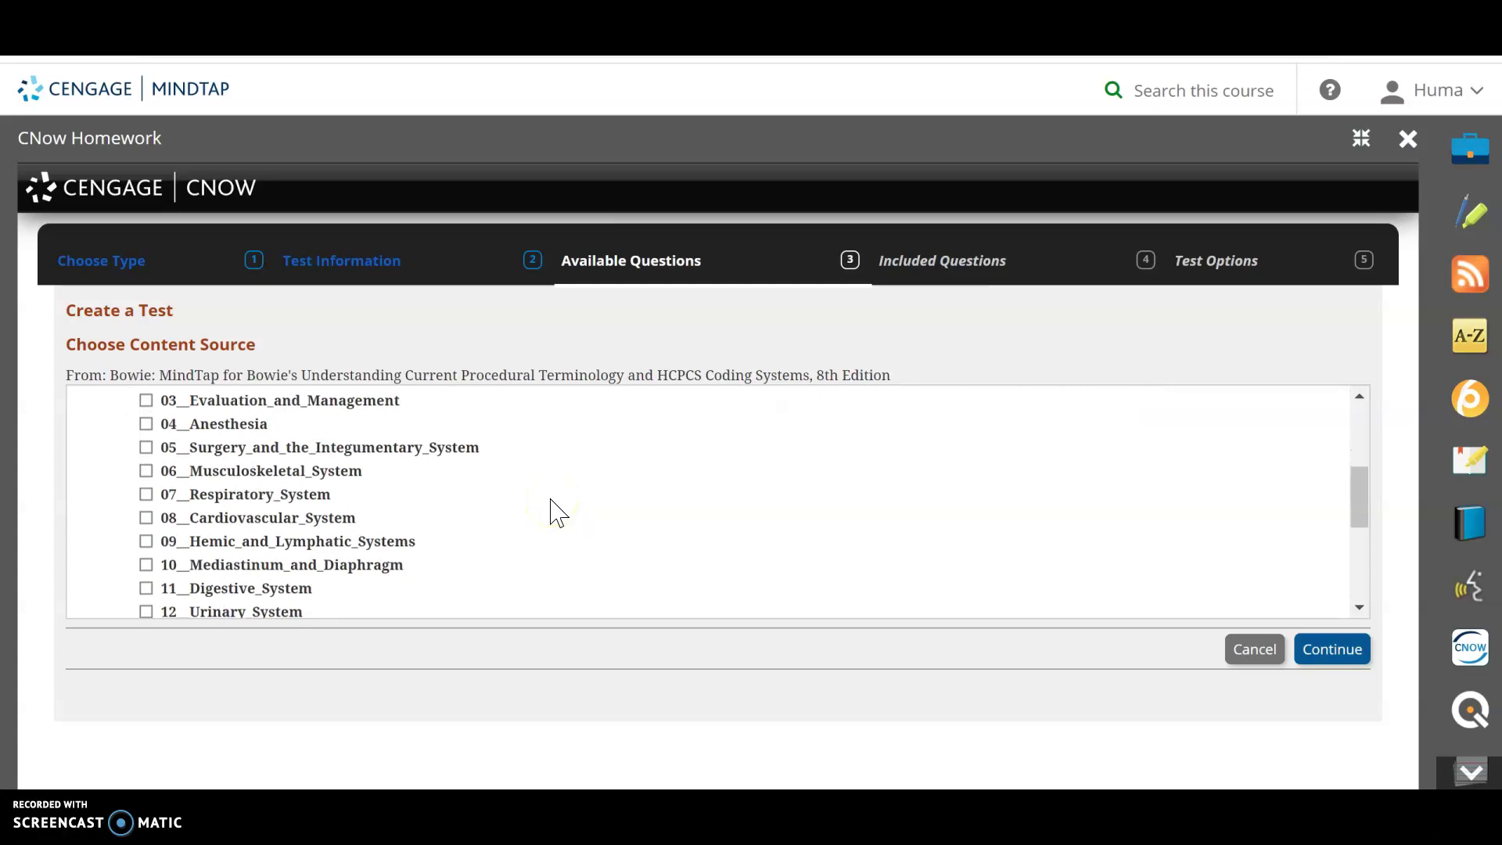
{"action": "scroll", "coordinate": [553, 514], "scroll_direction": "down", "scroll_amount": 2}
{"action": "scroll", "coordinate": [553, 513], "scroll_direction": "up", "scroll_amount": 4}
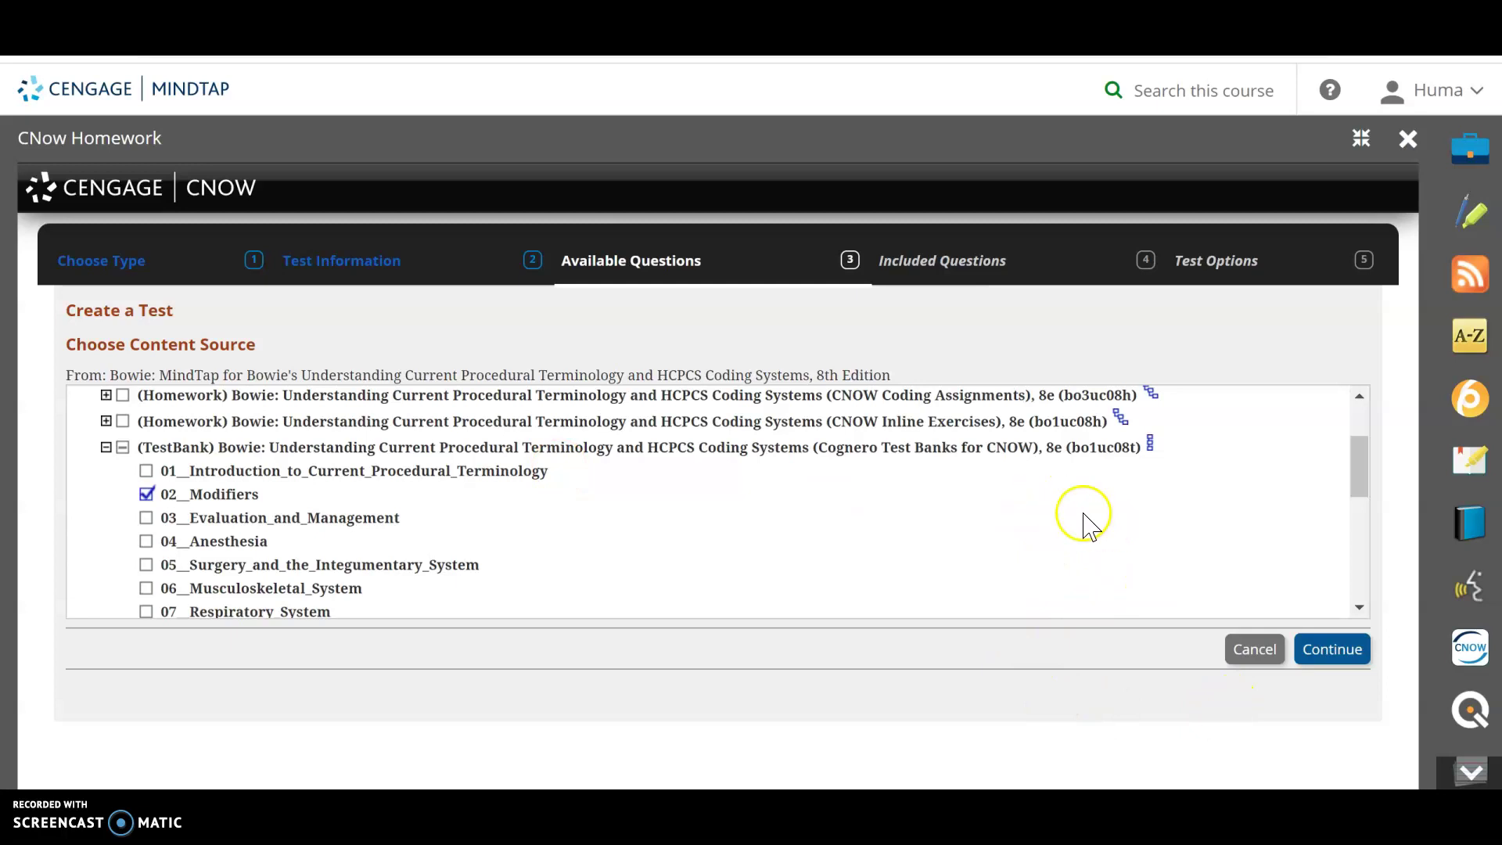
{"action": "scroll", "coordinate": [1084, 521], "scroll_direction": "down", "scroll_amount": 3}
{"action": "left_click", "coordinate": [1333, 662]}
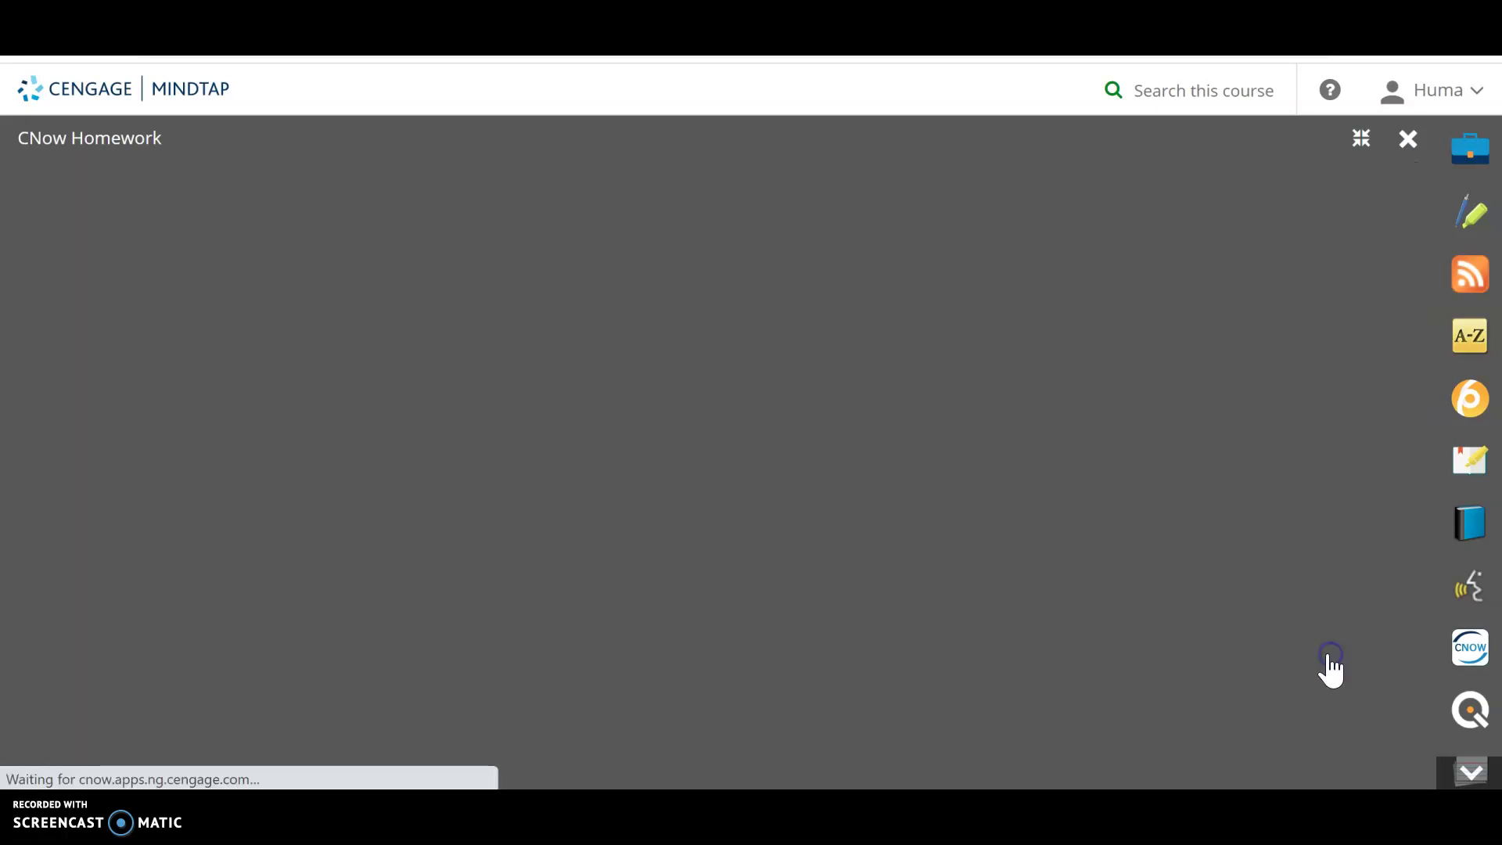
{"action": "scroll", "coordinate": [628, 452], "scroll_direction": "down", "scroll_amount": 3}
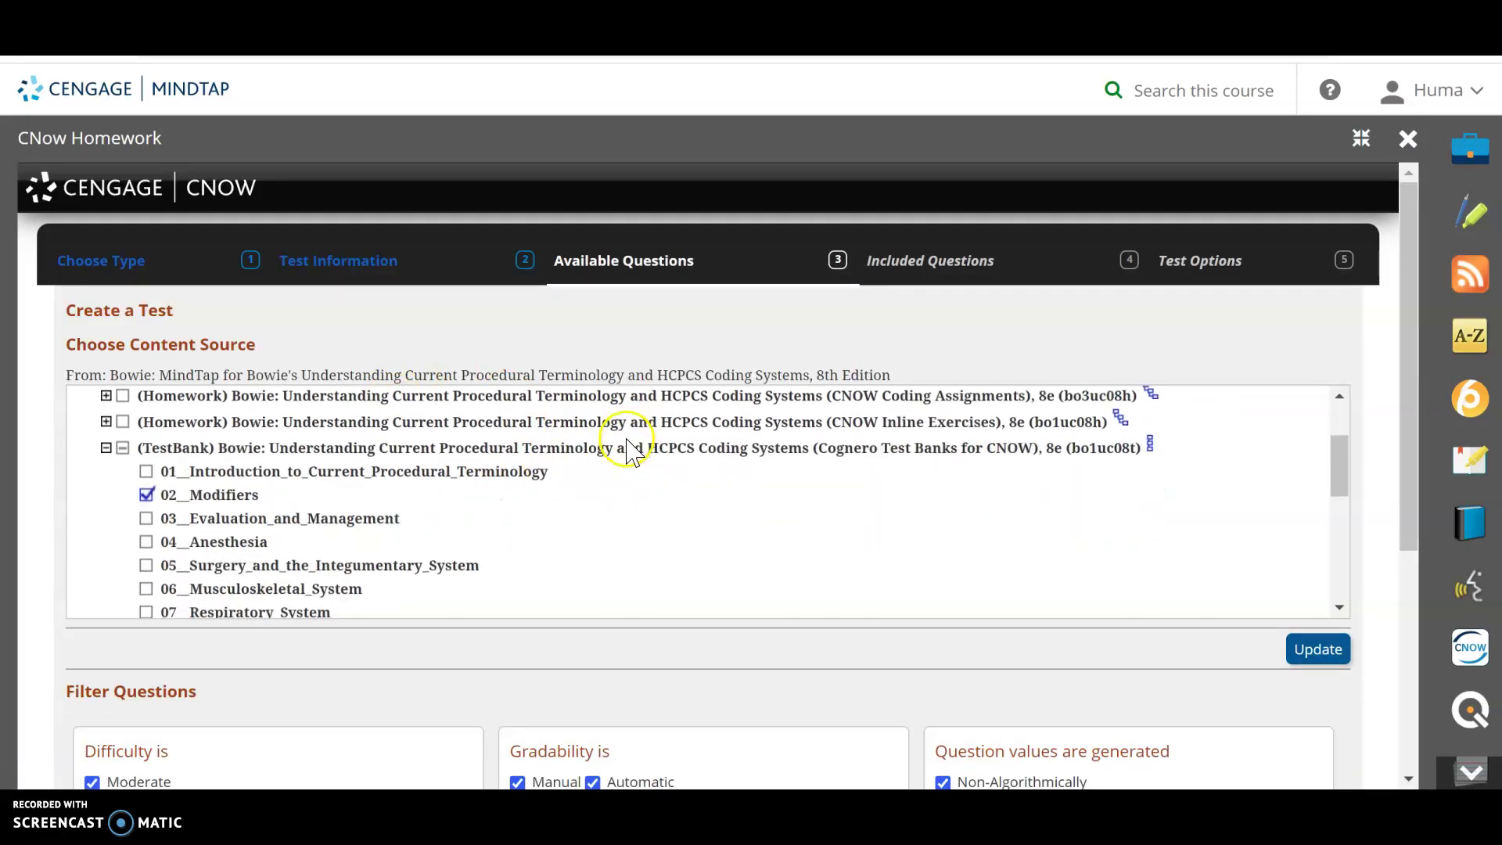
{"action": "scroll", "coordinate": [631, 519], "scroll_direction": "down", "scroll_amount": 2}
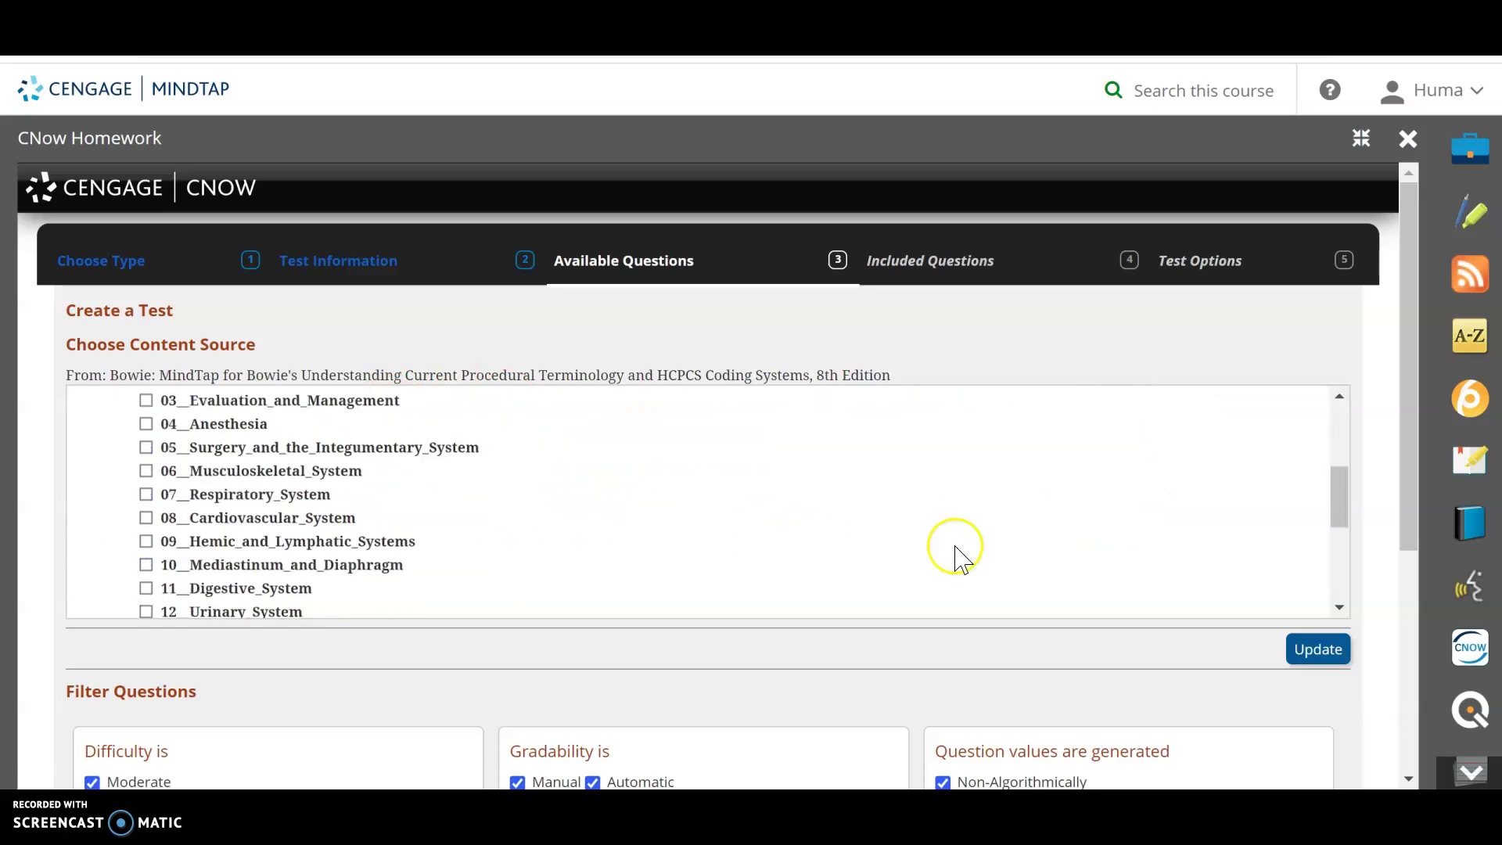
Step: Uncheck Manual under 'Gradability is' so only automatically graded questions remain
{"action": "left_click_drag", "start_coordinate": [1406, 377], "coordinate": [1418, 607]}
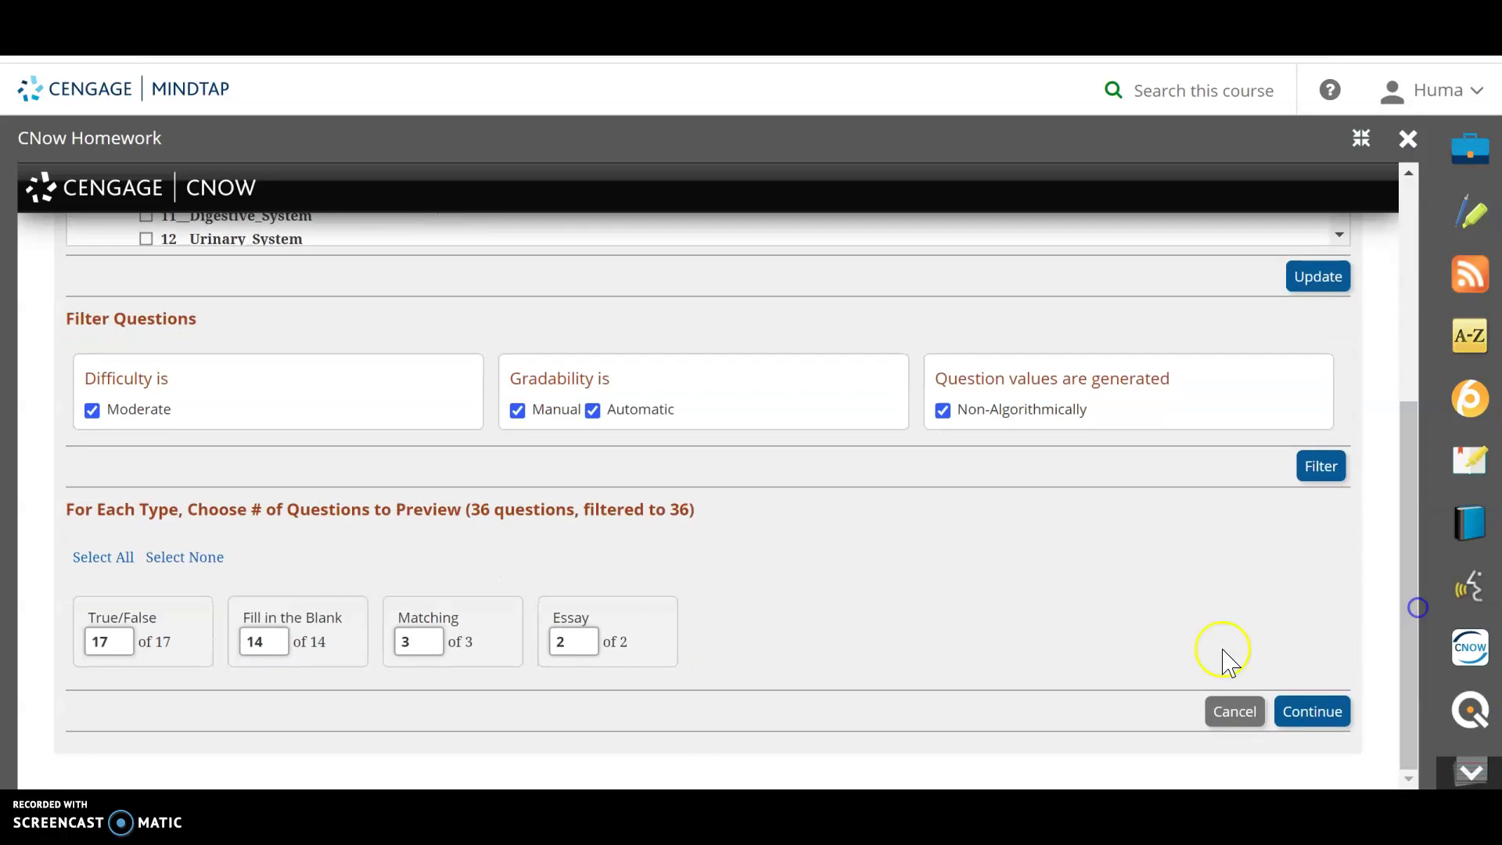
{"action": "left_click", "coordinate": [517, 412]}
Step: Preview and include true/false question bo1uc08r.02.002 in the test
{"action": "left_click", "coordinate": [1312, 714]}
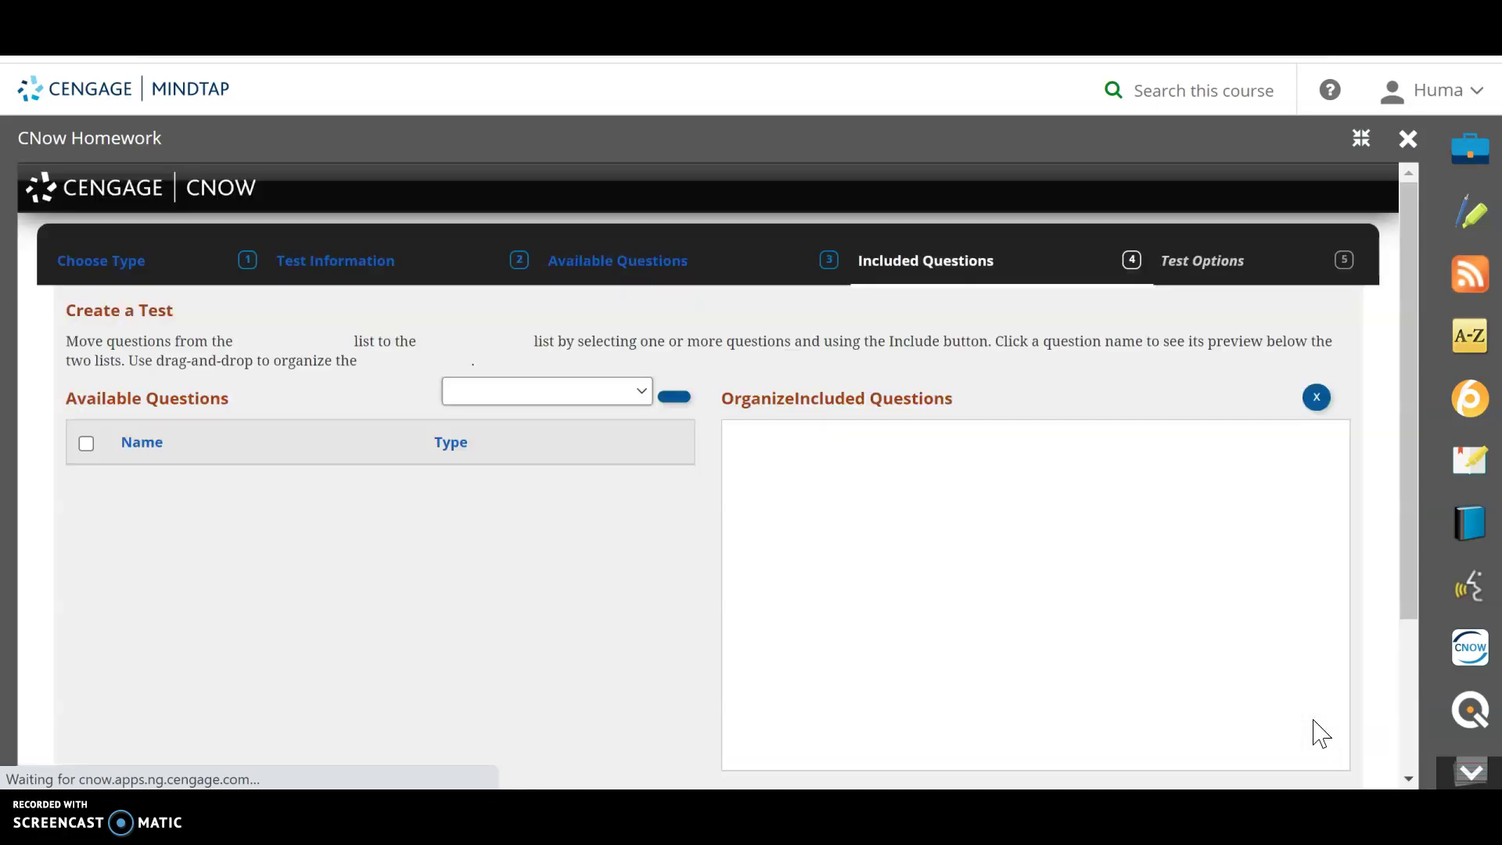
{"action": "scroll", "coordinate": [867, 565], "scroll_direction": "down", "scroll_amount": 1}
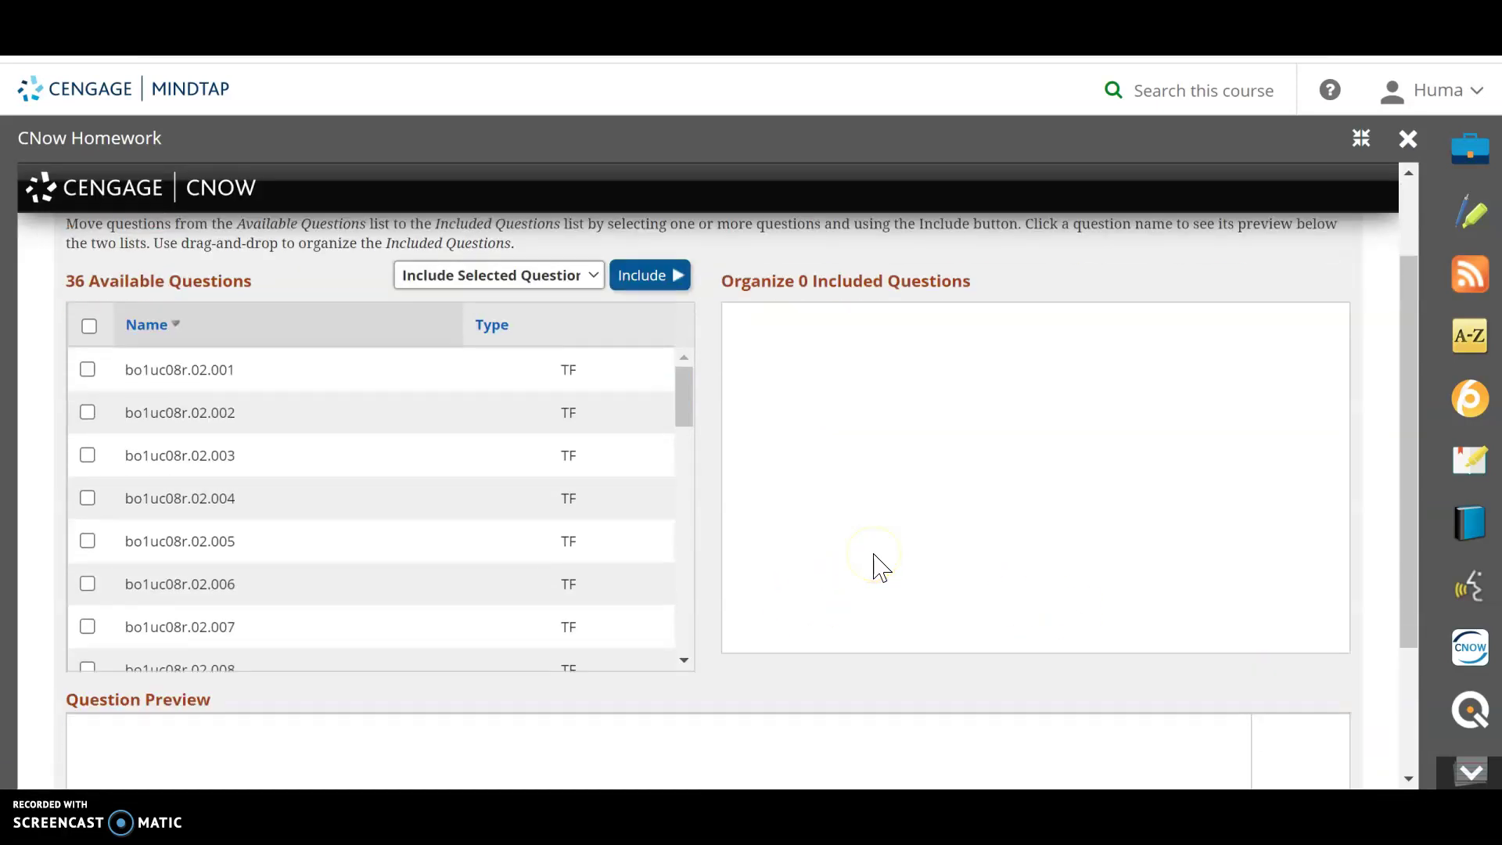
{"action": "scroll", "coordinate": [911, 458], "scroll_direction": "down", "scroll_amount": 2}
{"action": "scroll", "coordinate": [911, 461], "scroll_direction": "up", "scroll_amount": 1}
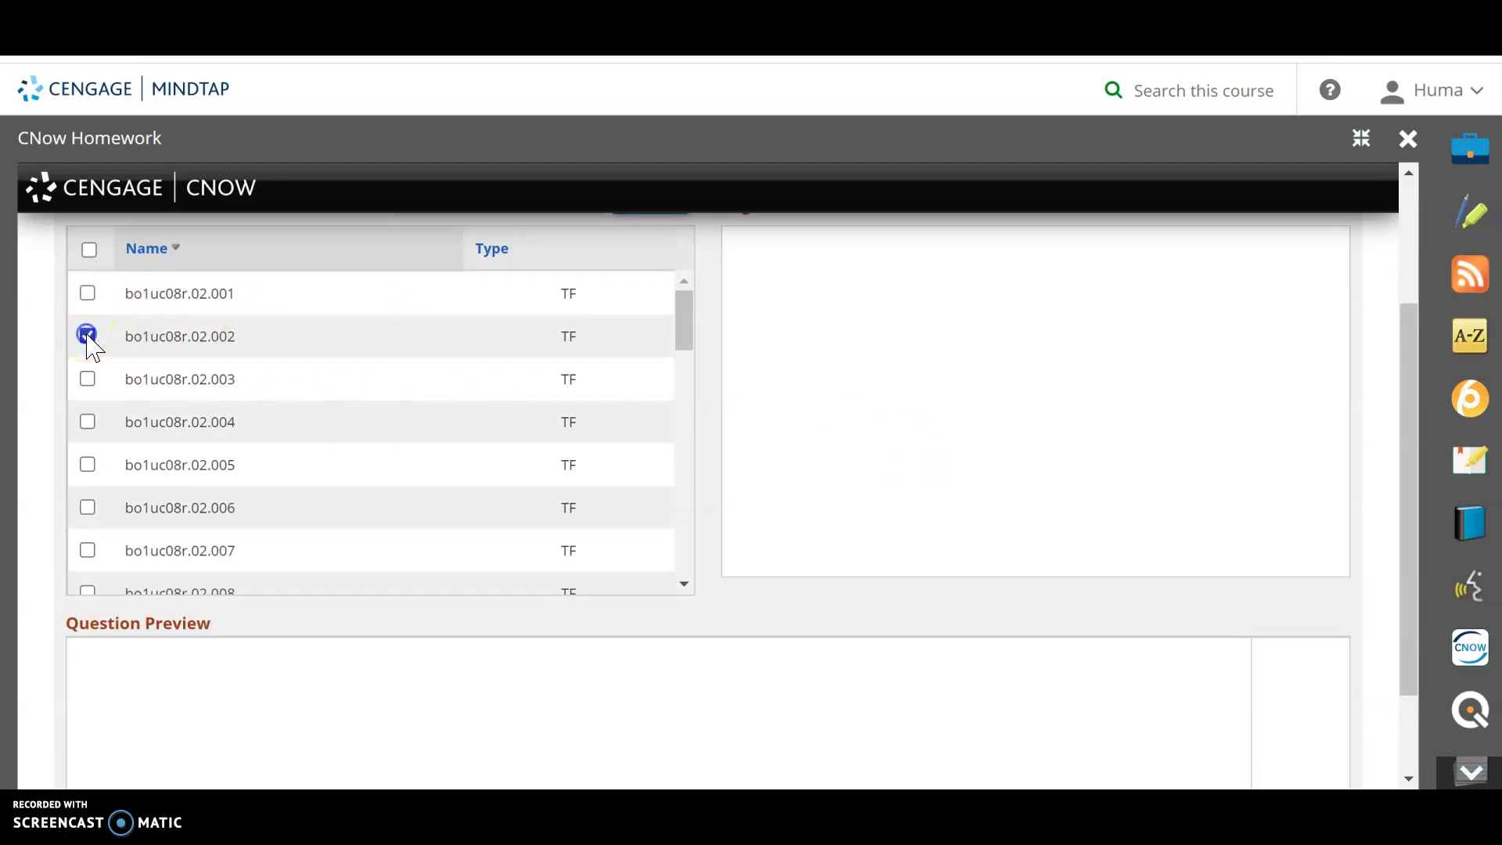
{"action": "left_click", "coordinate": [566, 343]}
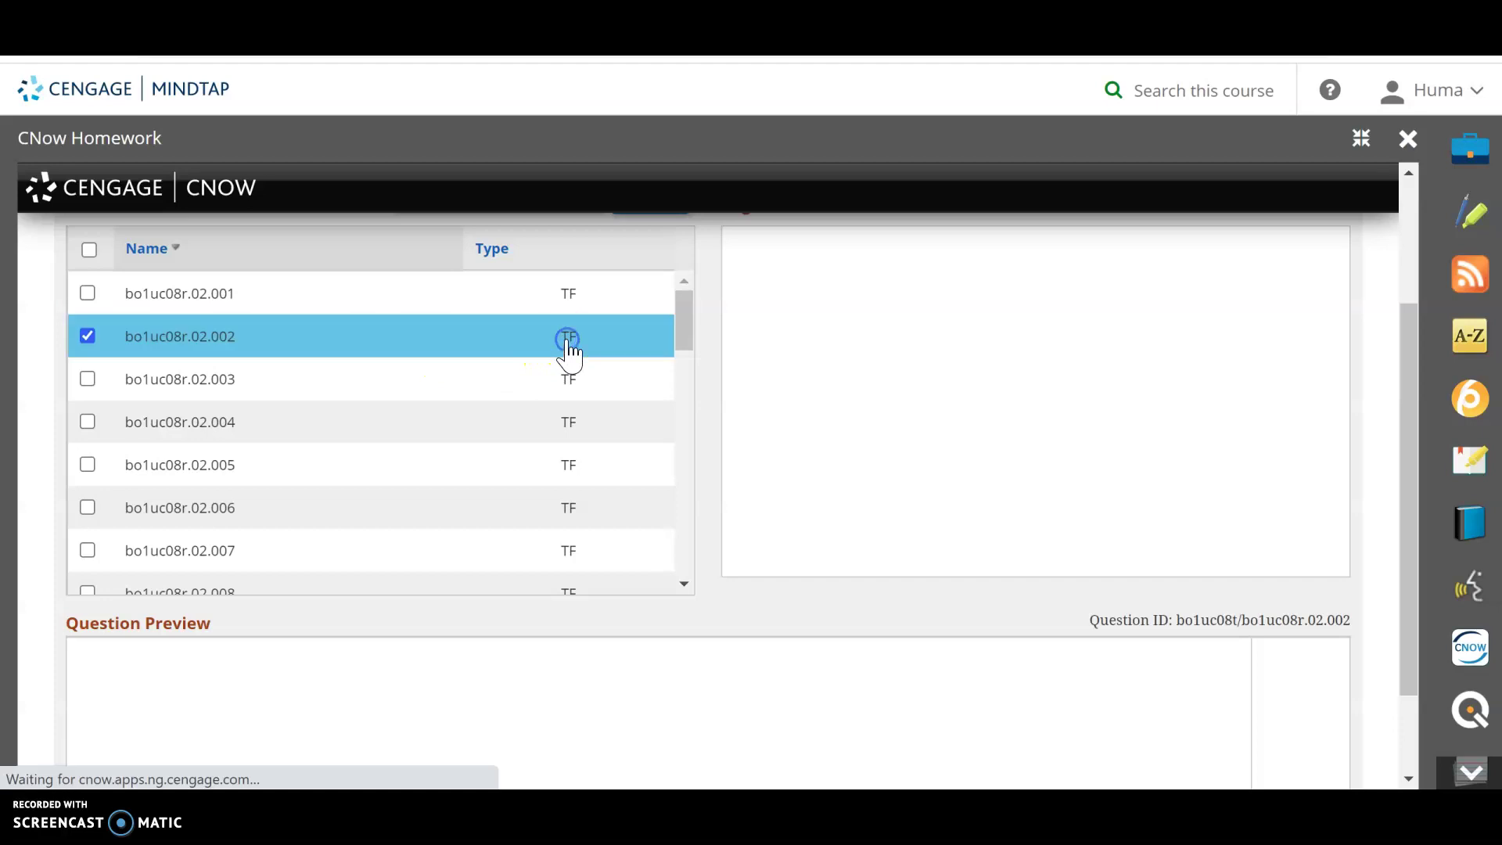
{"action": "scroll", "coordinate": [1173, 462], "scroll_direction": "down", "scroll_amount": 2}
{"action": "left_click", "coordinate": [1241, 478]}
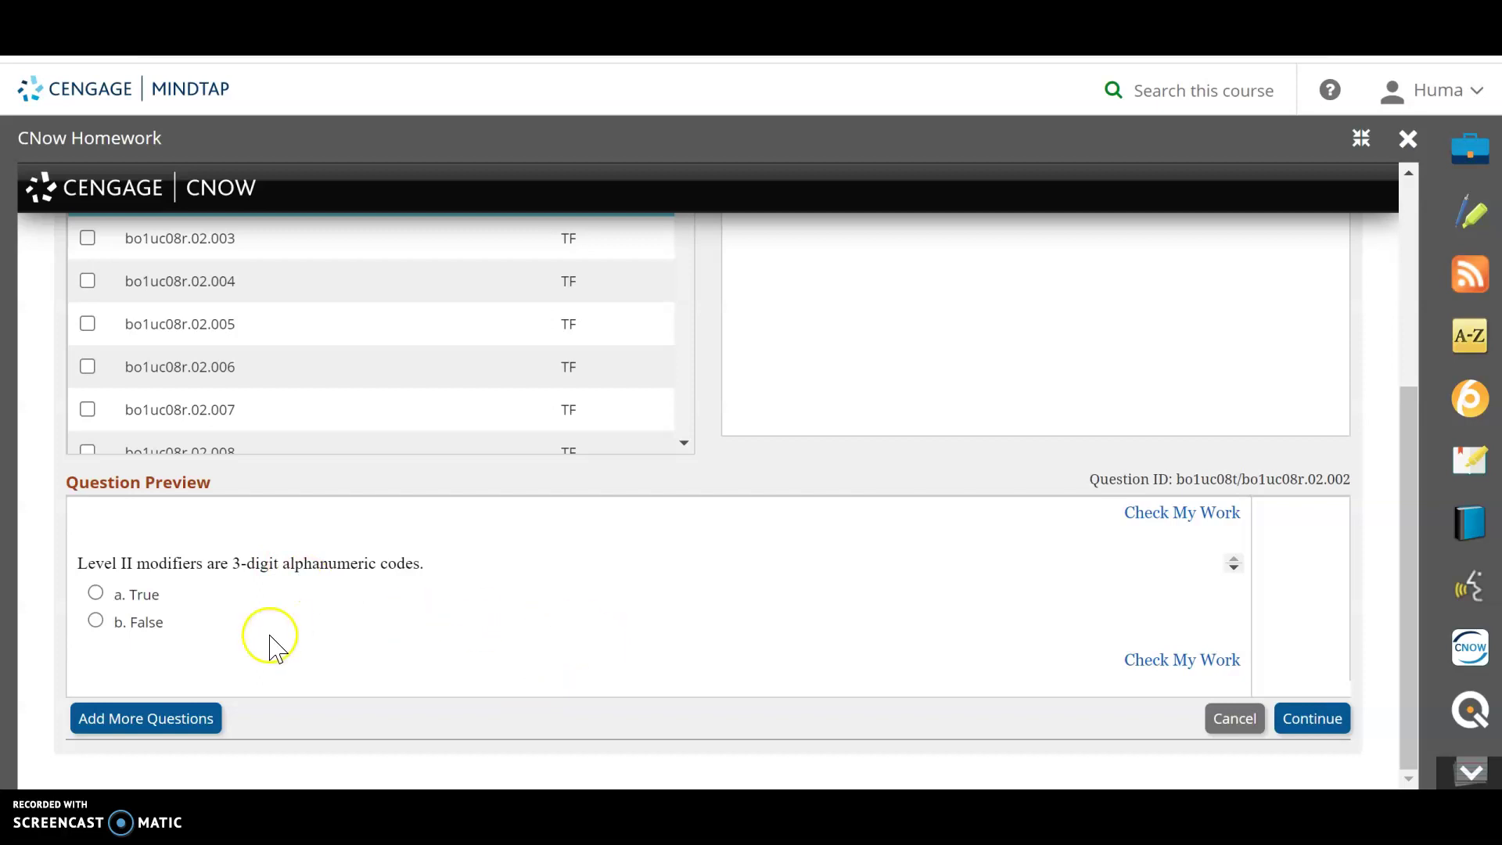
{"action": "scroll", "coordinate": [868, 563], "scroll_direction": "up", "scroll_amount": 3}
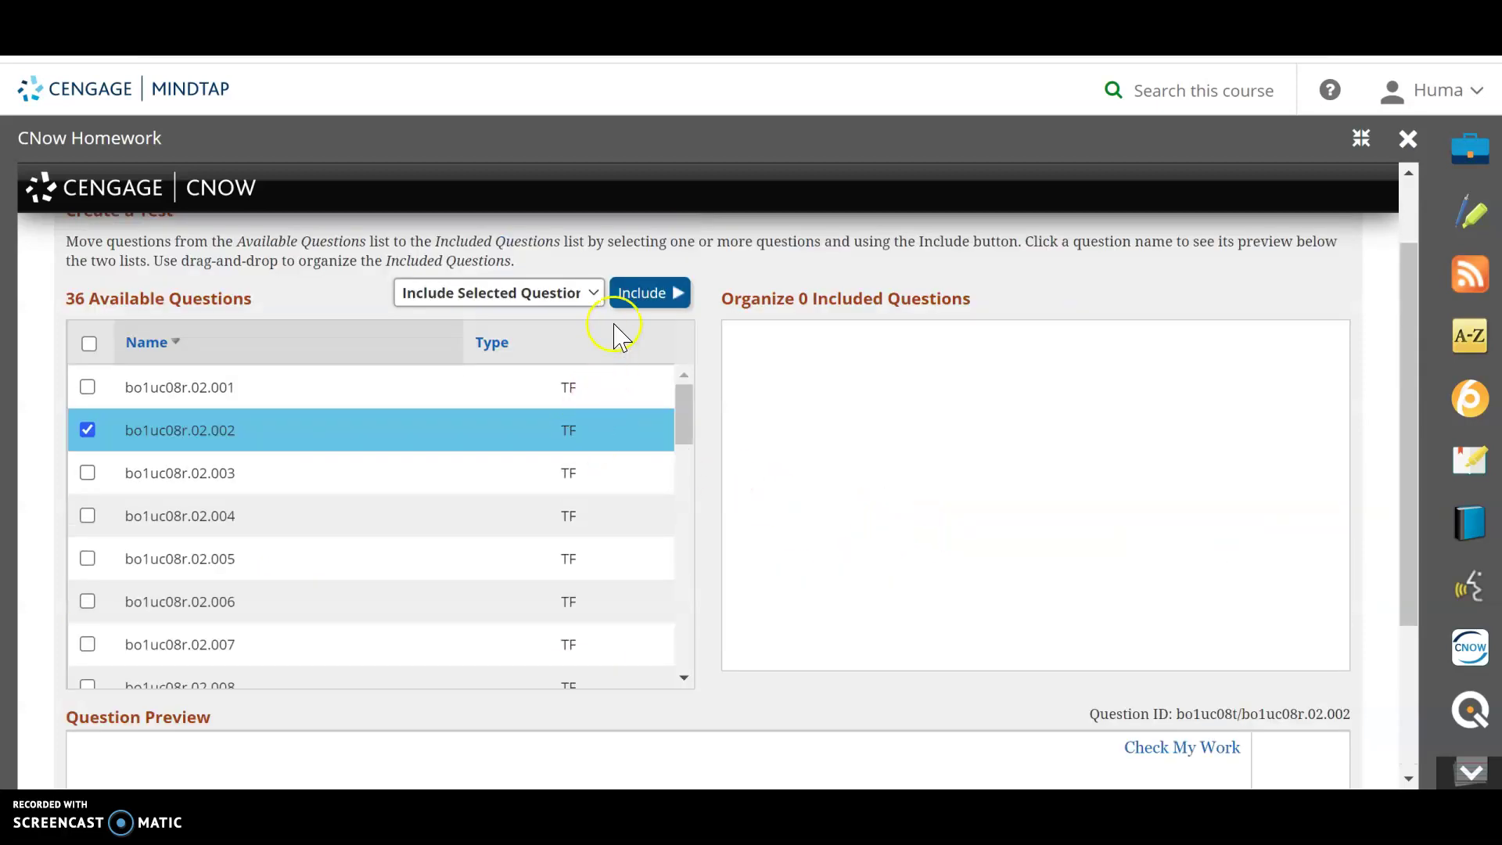
{"action": "left_click", "coordinate": [644, 298]}
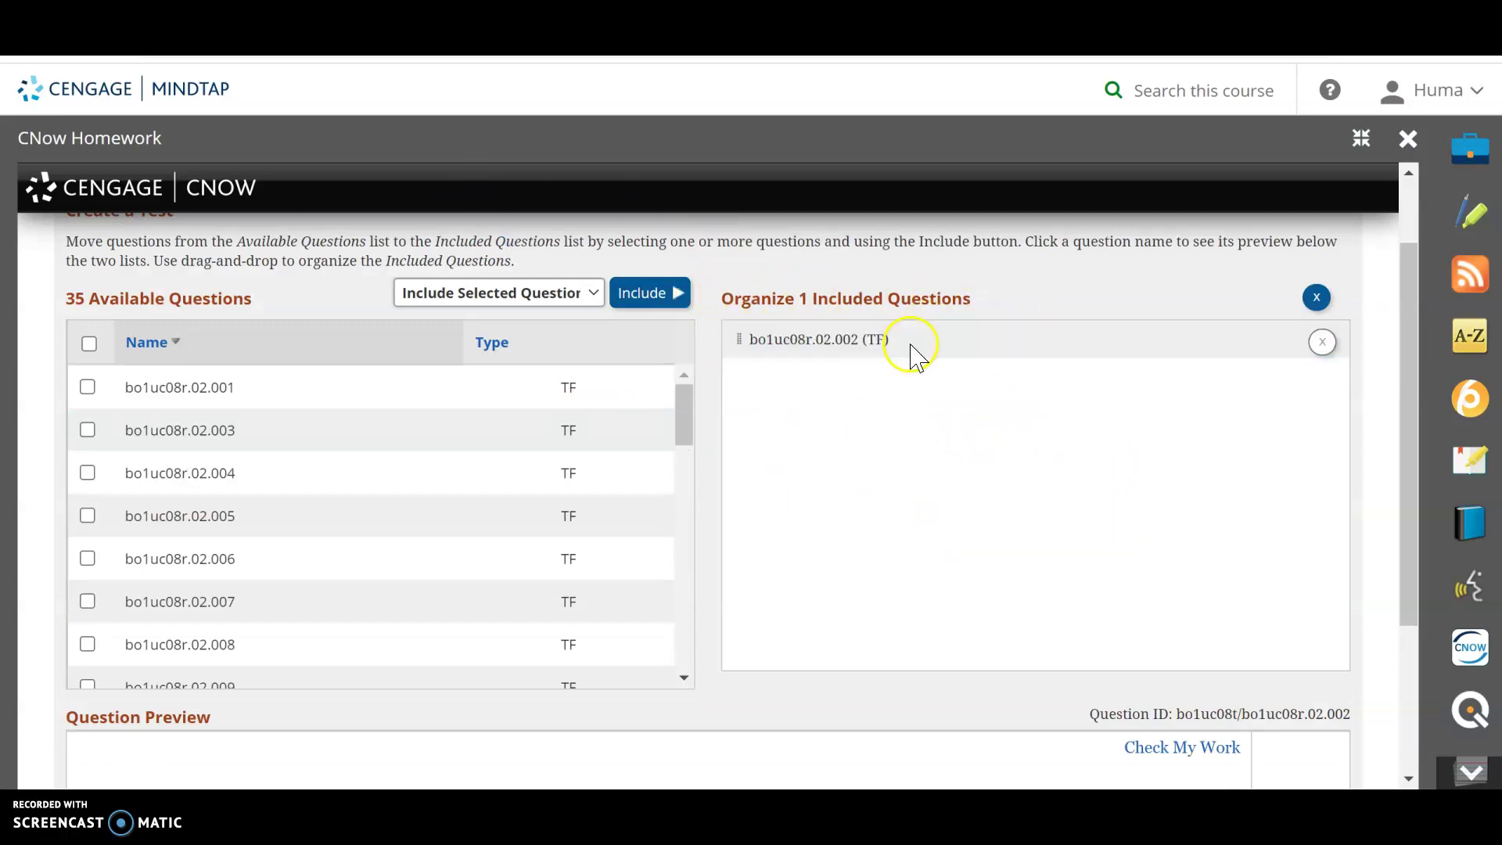
Step: Preview and include question bo1uc08r.02.005, then proceed to the Test Options step
{"action": "left_click", "coordinate": [87, 516]}
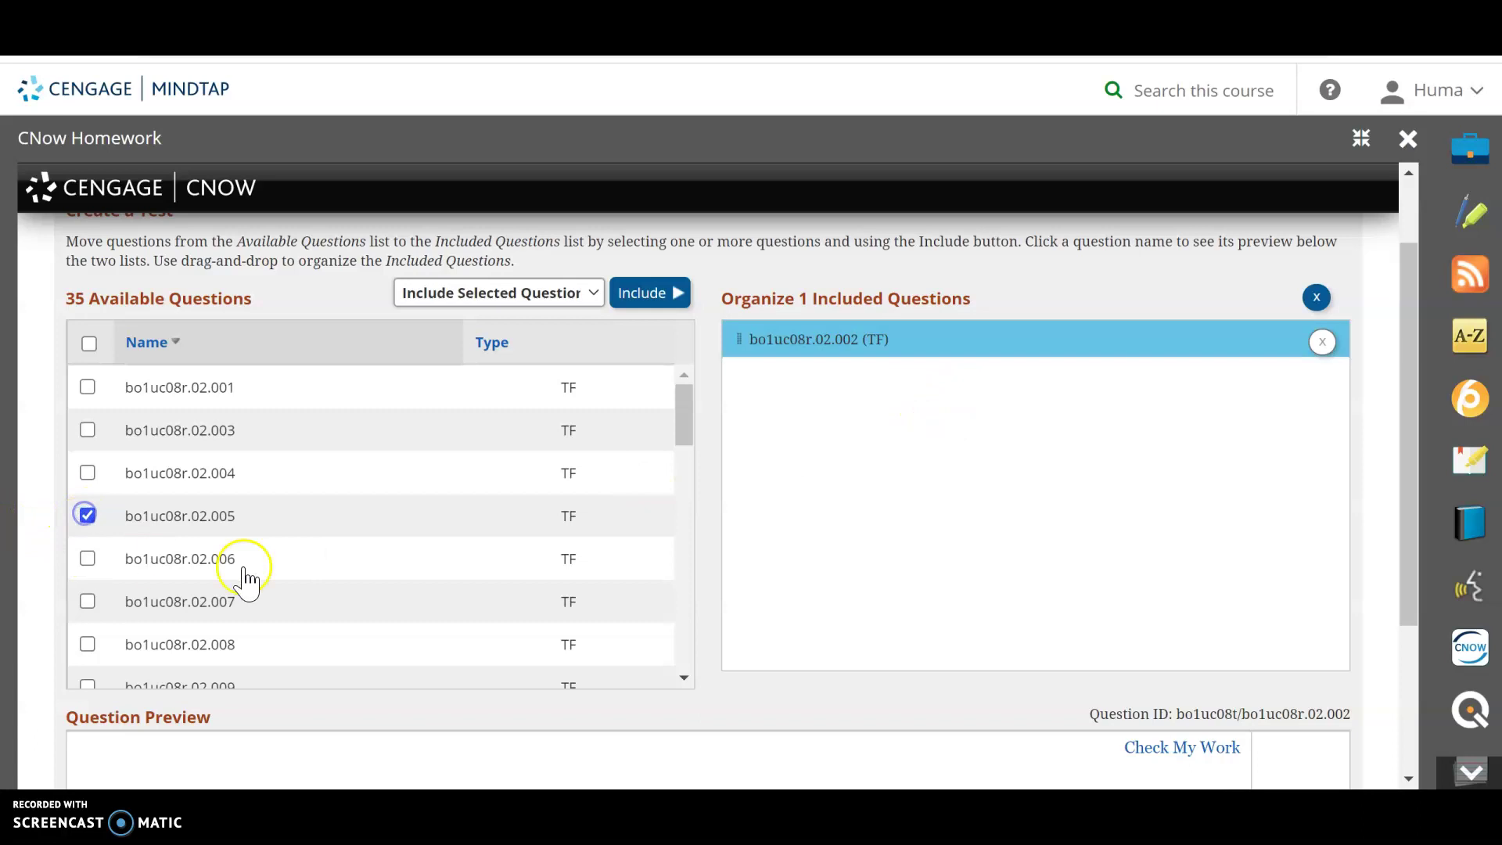
{"action": "double_click", "coordinate": [565, 522]}
{"action": "scroll", "coordinate": [949, 631], "scroll_direction": "down", "scroll_amount": 3}
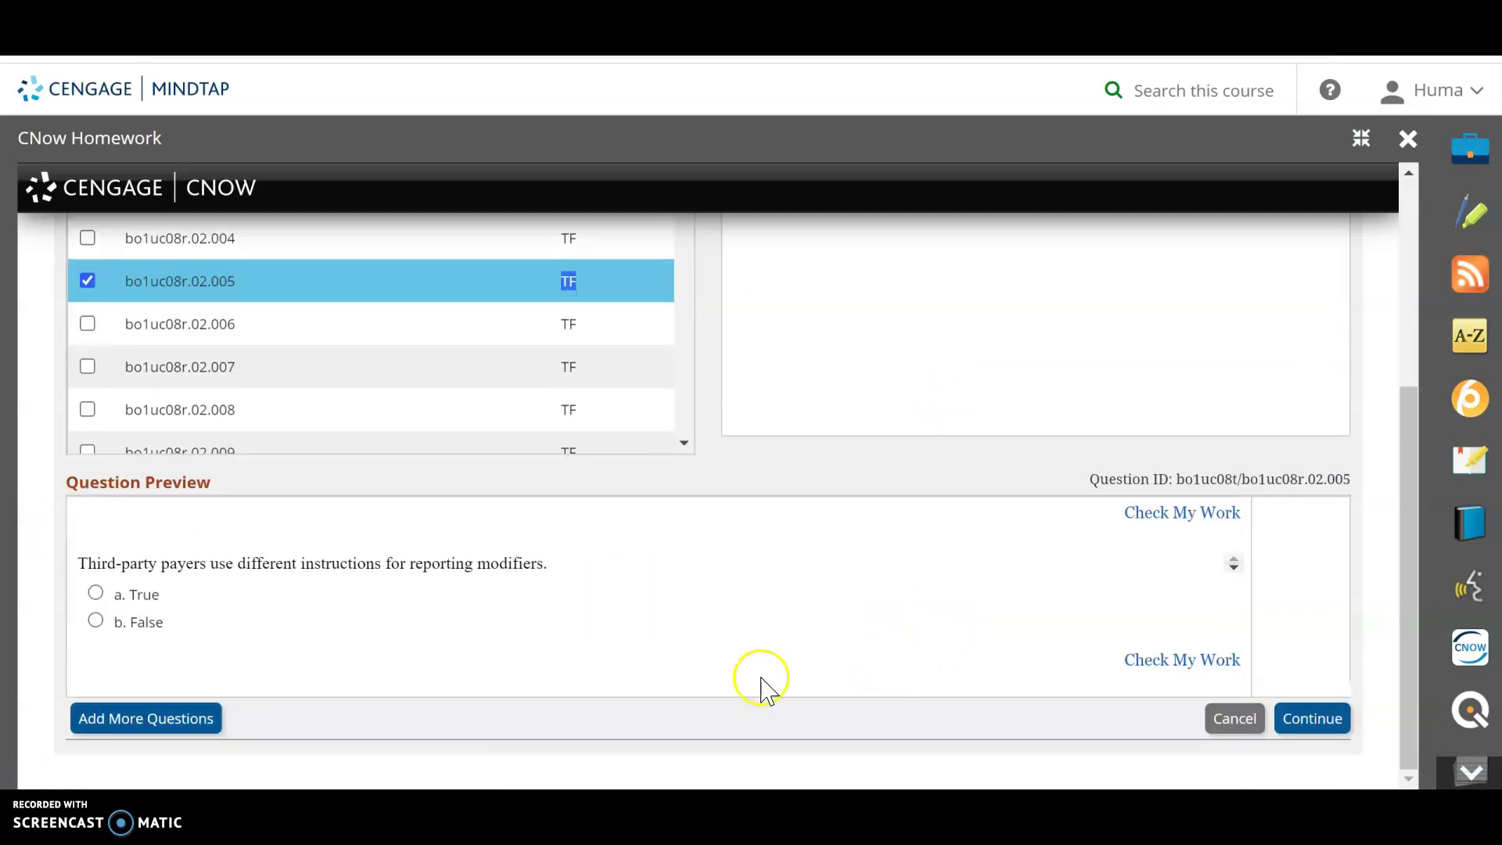
{"action": "scroll", "coordinate": [1205, 673], "scroll_direction": "up", "scroll_amount": 3}
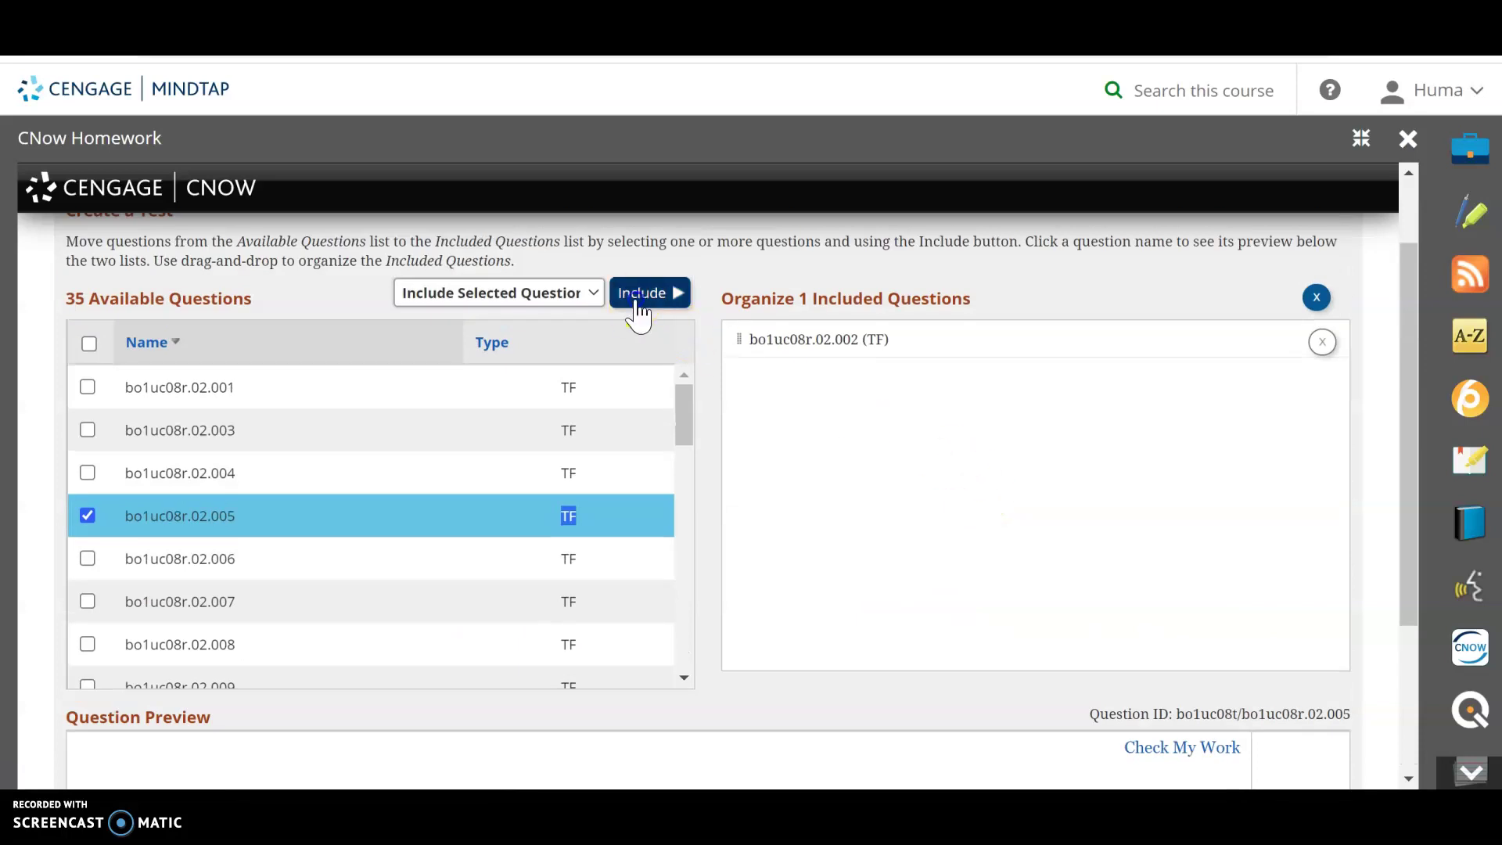
{"action": "left_click", "coordinate": [654, 294]}
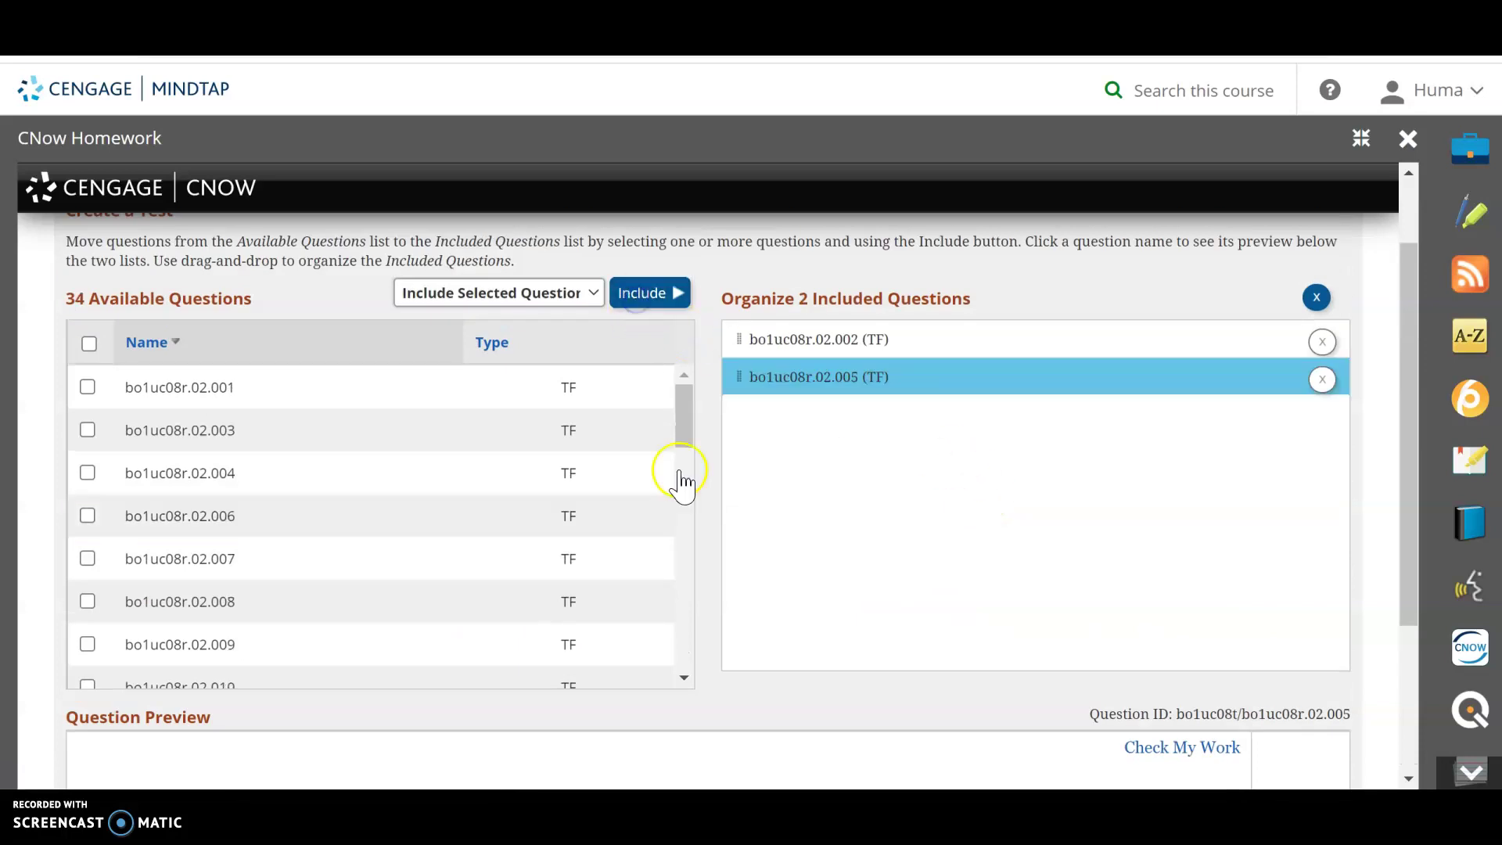
{"action": "left_click", "coordinate": [685, 401]}
{"action": "left_click_drag", "start_coordinate": [687, 419], "coordinate": [680, 640]}
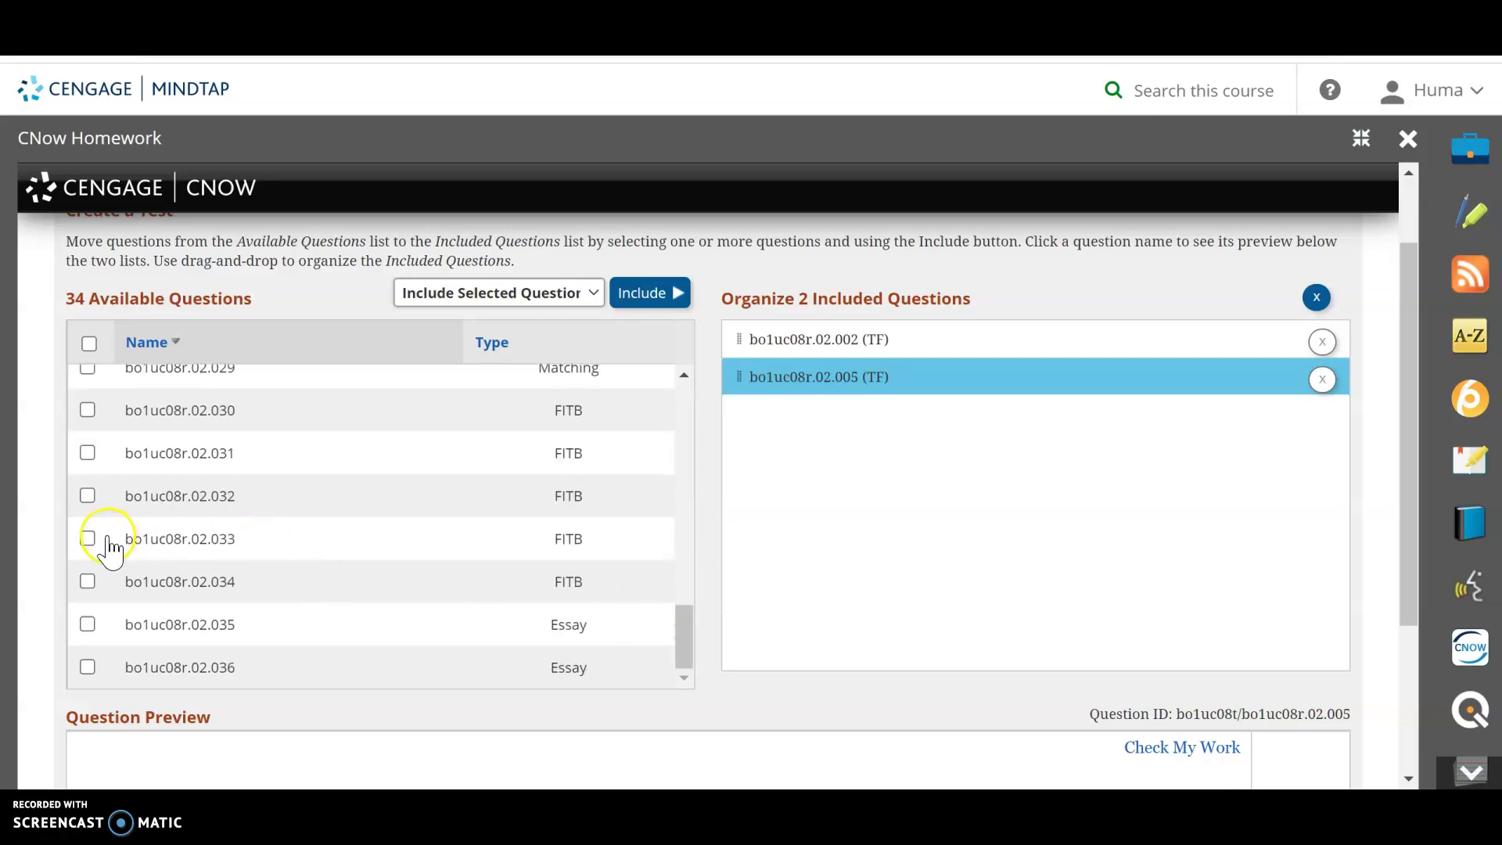
{"action": "scroll", "coordinate": [896, 614], "scroll_direction": "down", "scroll_amount": 3}
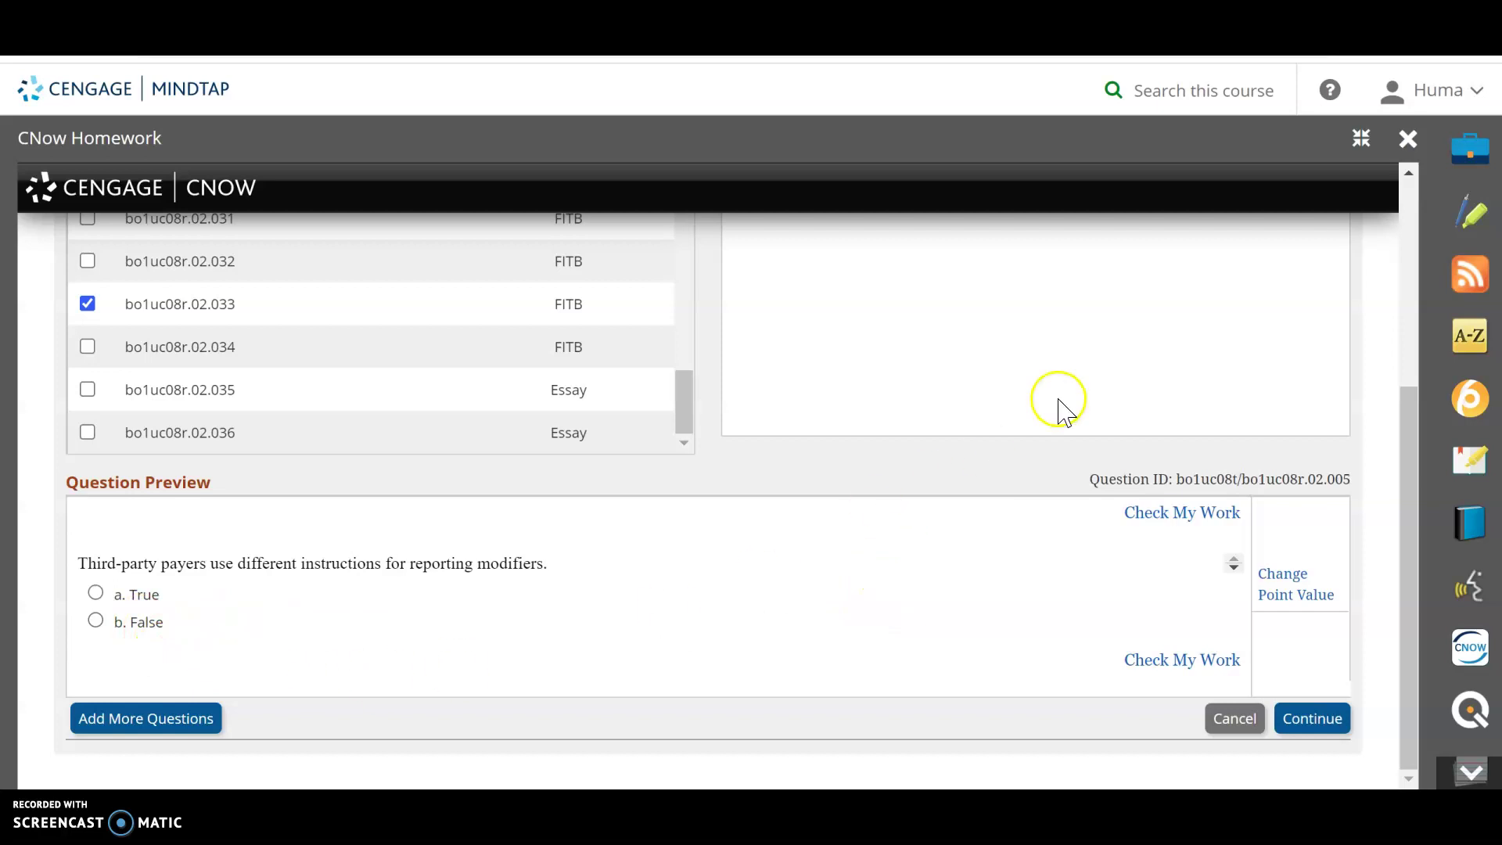
{"action": "scroll", "coordinate": [1056, 407], "scroll_direction": "up", "scroll_amount": 2}
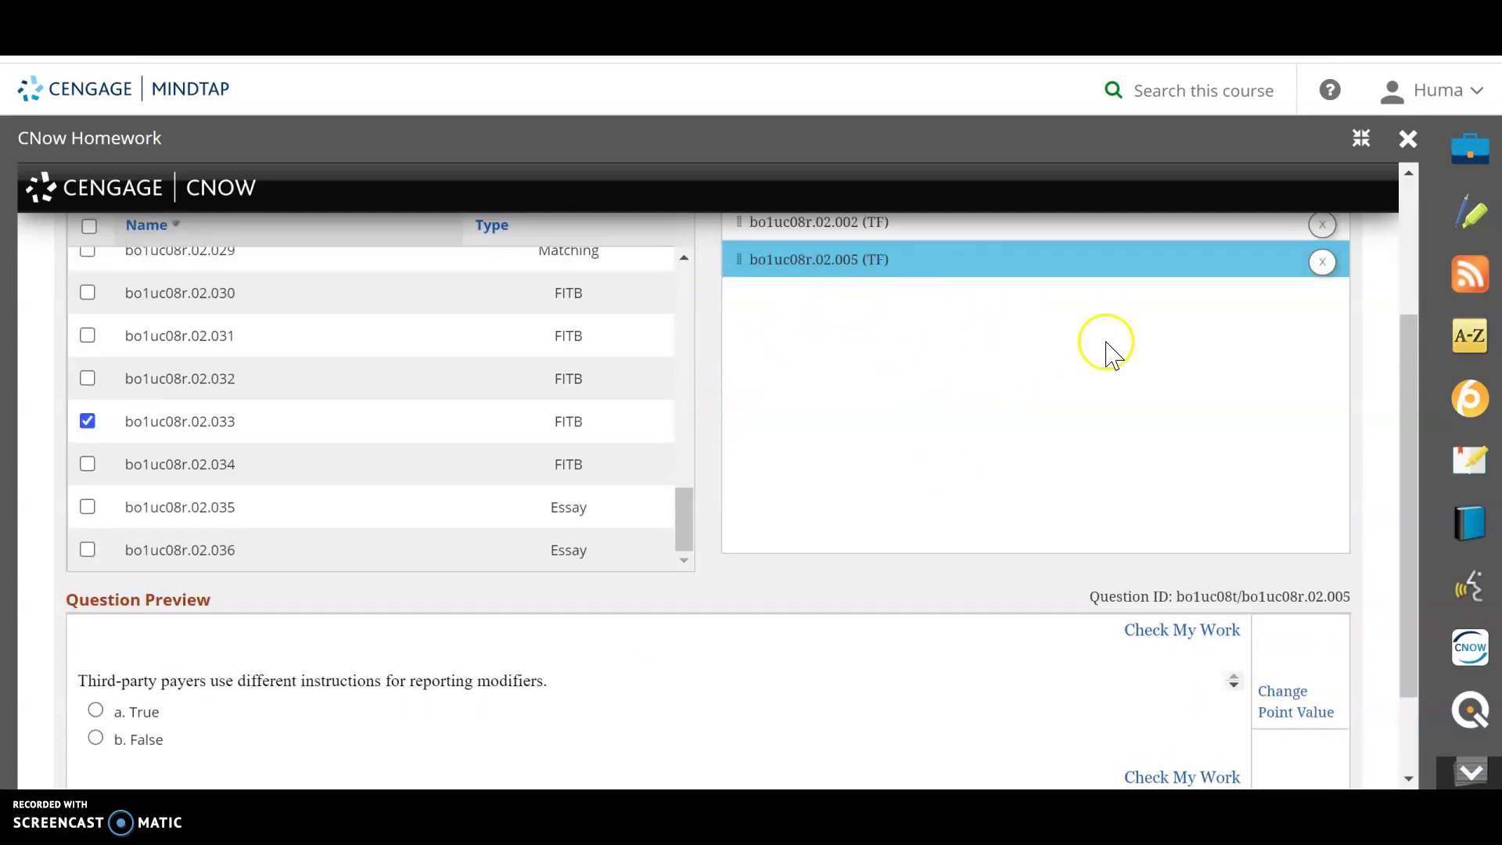
{"action": "scroll", "coordinate": [1144, 377], "scroll_direction": "up", "scroll_amount": 1}
{"action": "scroll", "coordinate": [1144, 377], "scroll_direction": "up", "scroll_amount": 3}
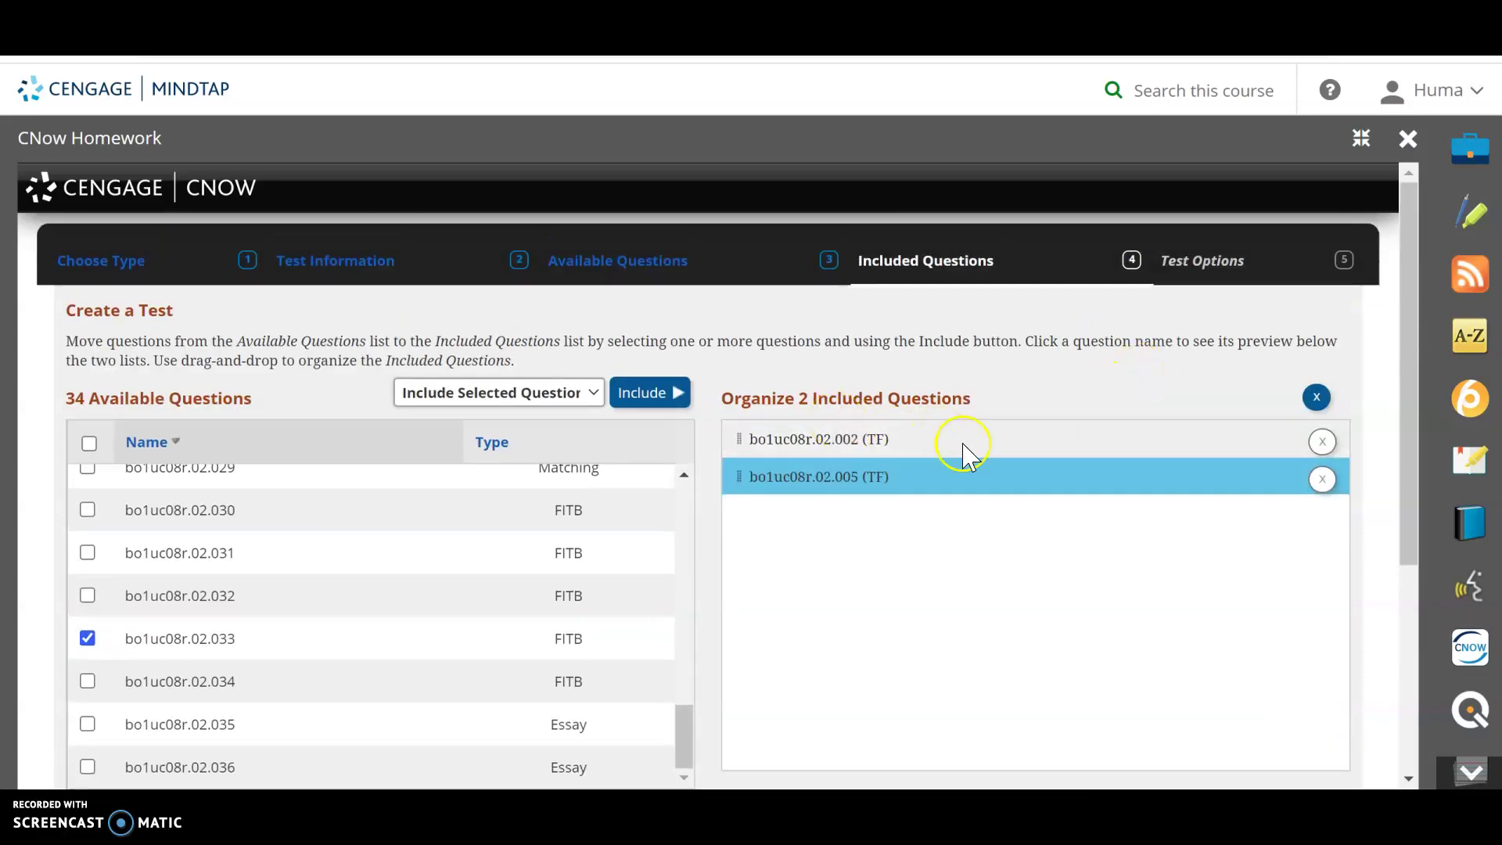
{"action": "scroll", "coordinate": [1111, 508], "scroll_direction": "down", "scroll_amount": 3}
{"action": "scroll", "coordinate": [1135, 516], "scroll_direction": "down", "scroll_amount": 1}
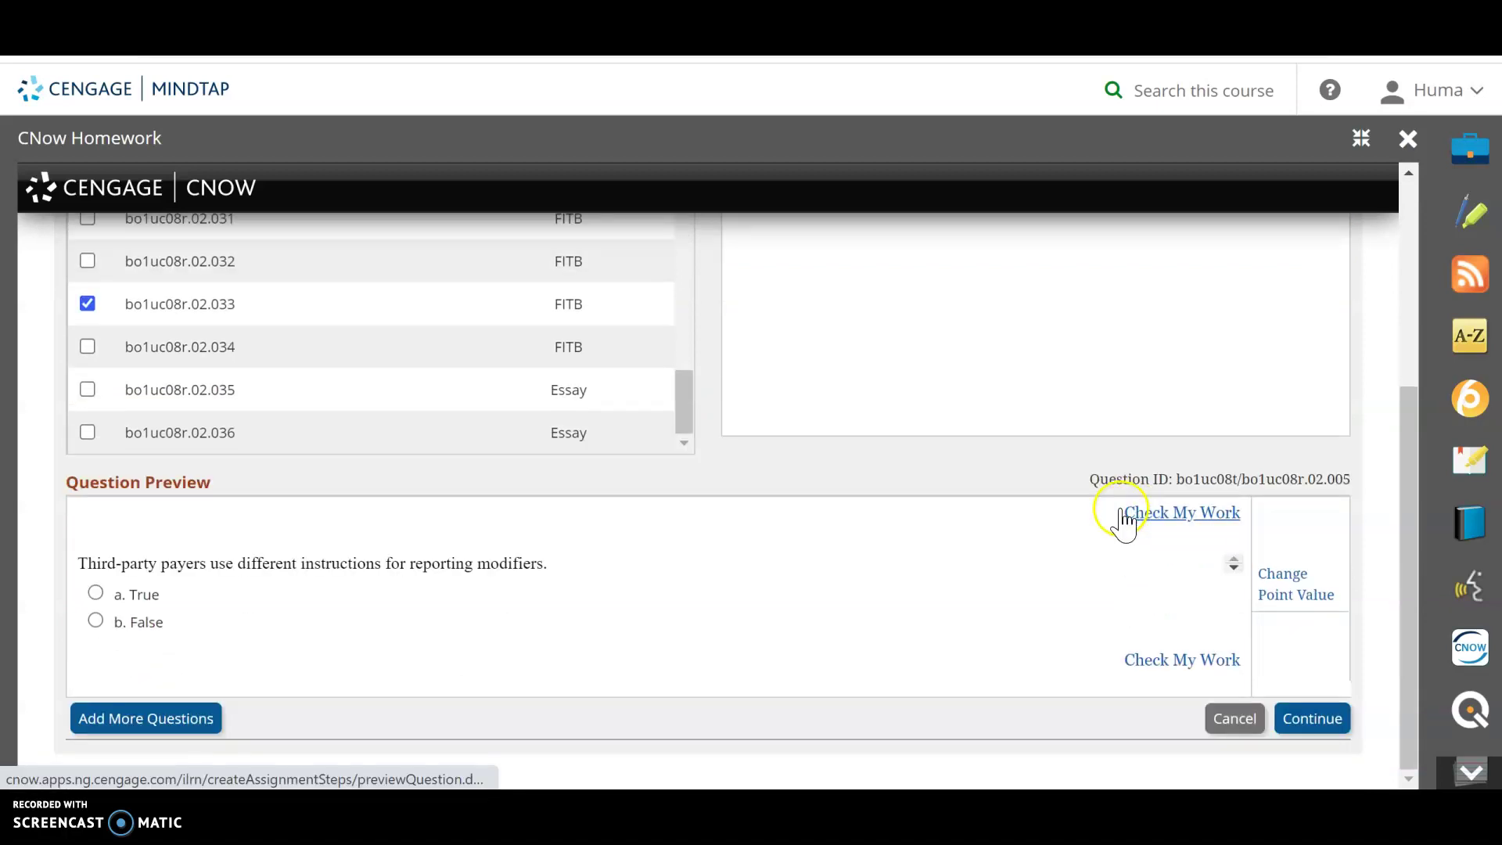
{"action": "left_click", "coordinate": [1317, 721]}
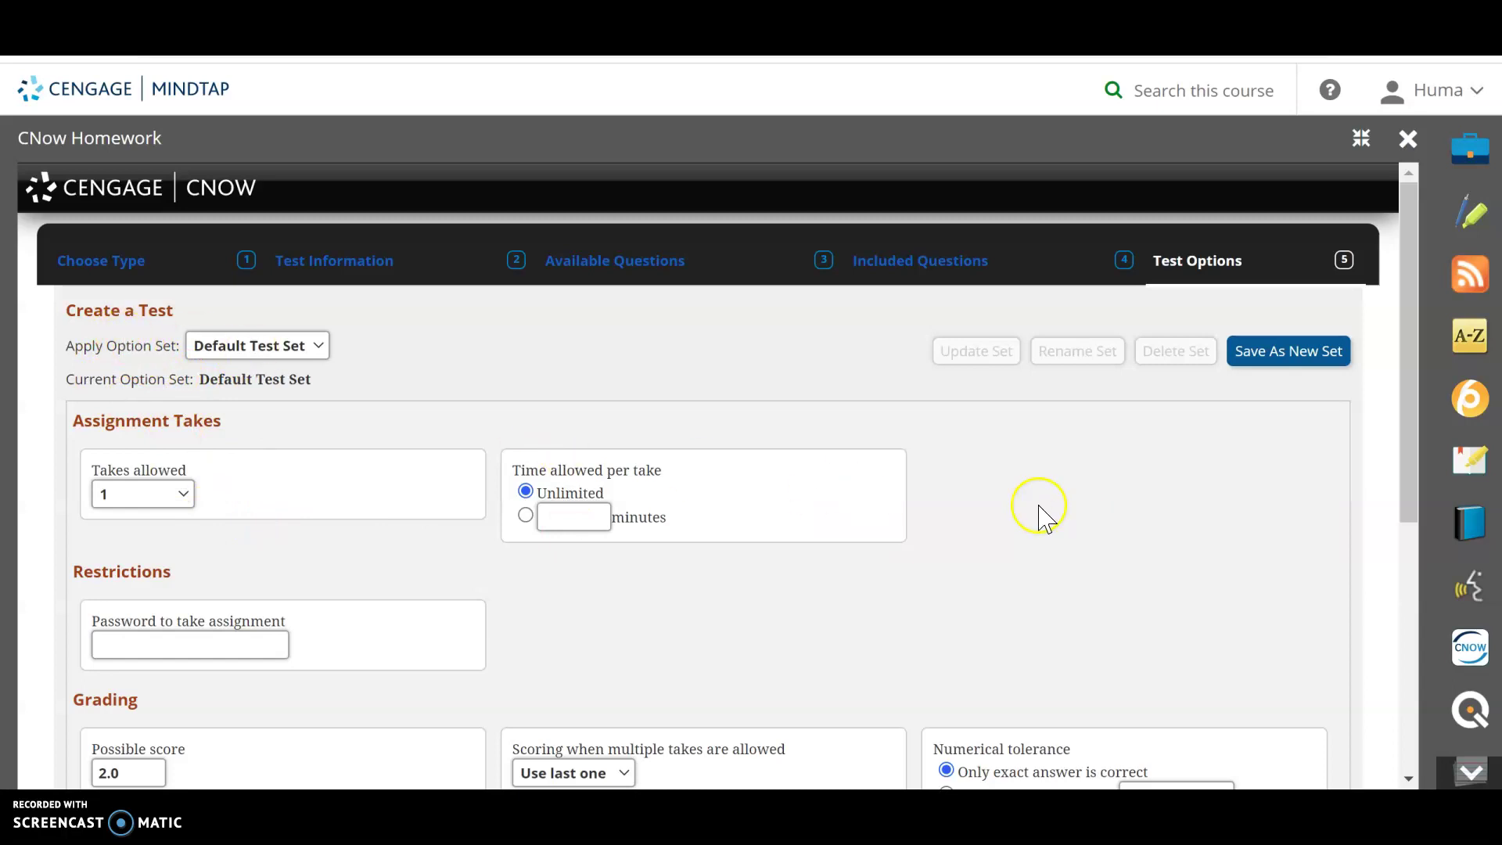
Step: Set 1 take allowed and a 120-minute time limit, keeping possible score 2.0
{"action": "scroll", "coordinate": [1041, 512], "scroll_direction": "down", "scroll_amount": 2}
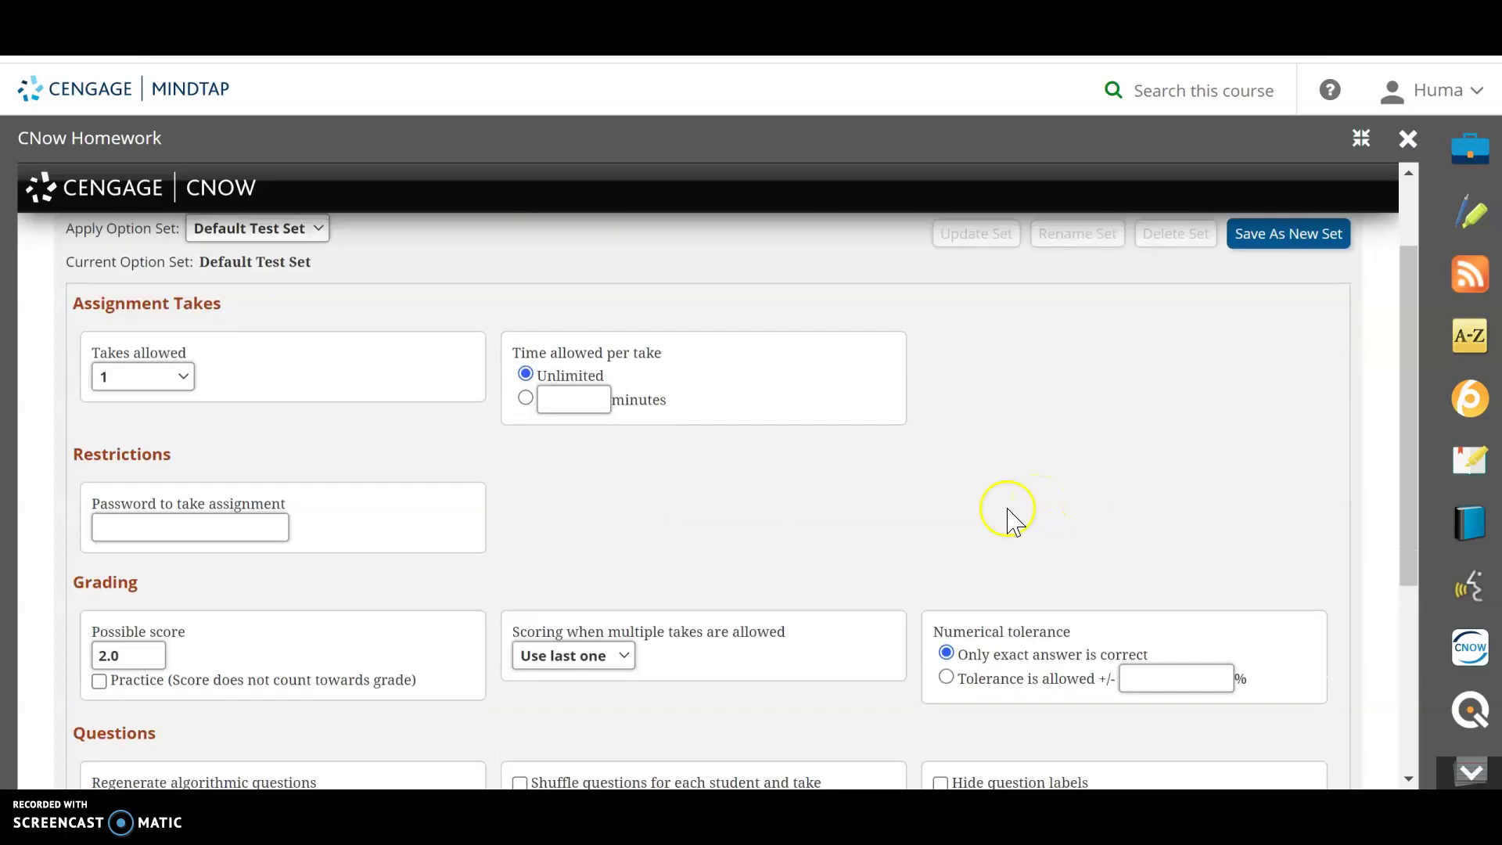
{"action": "left_click", "coordinate": [145, 376]}
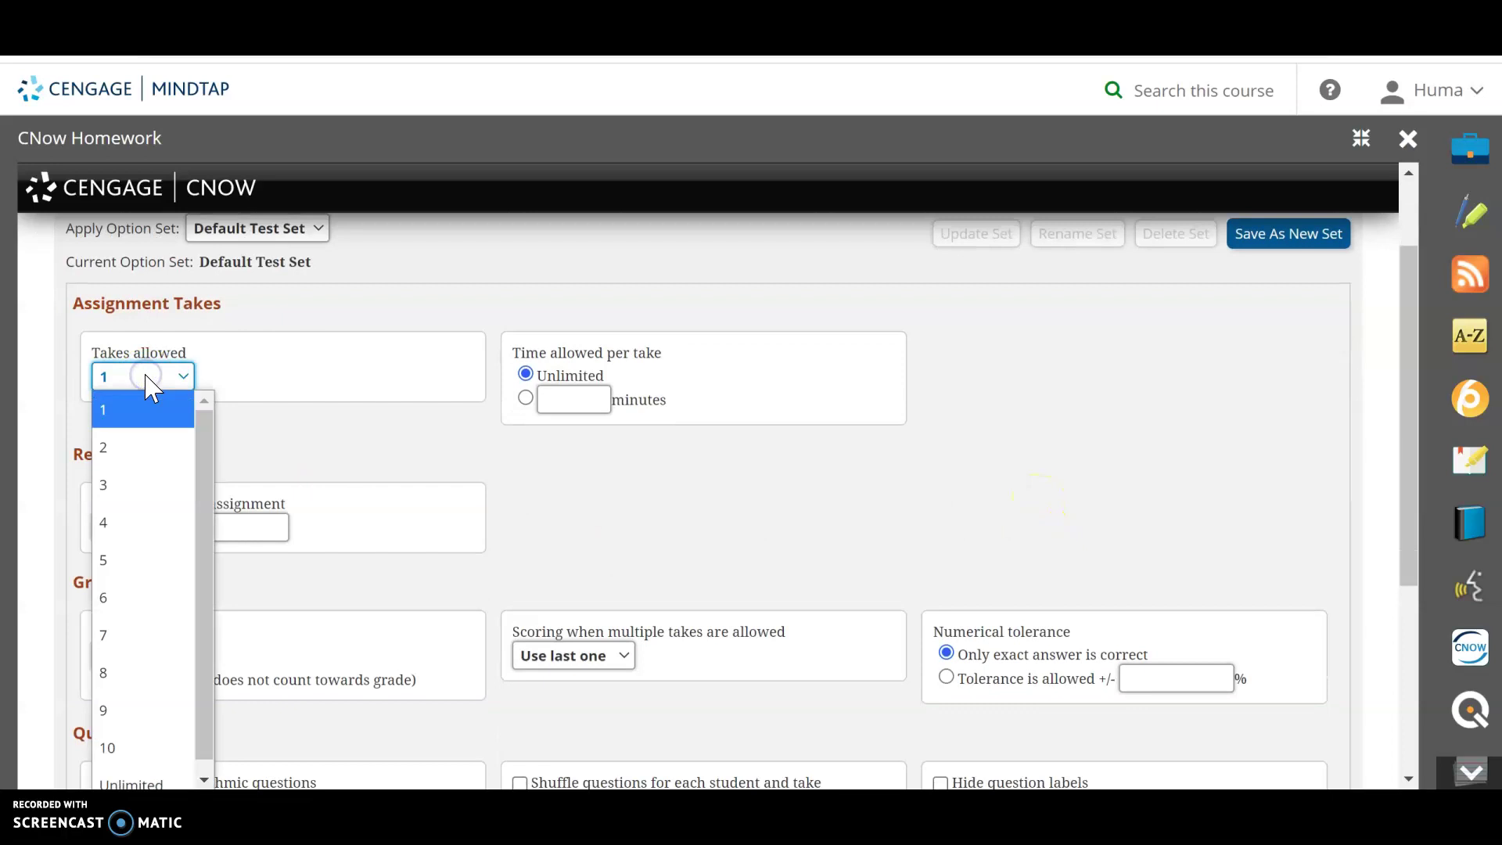
{"action": "left_click", "coordinate": [571, 513]}
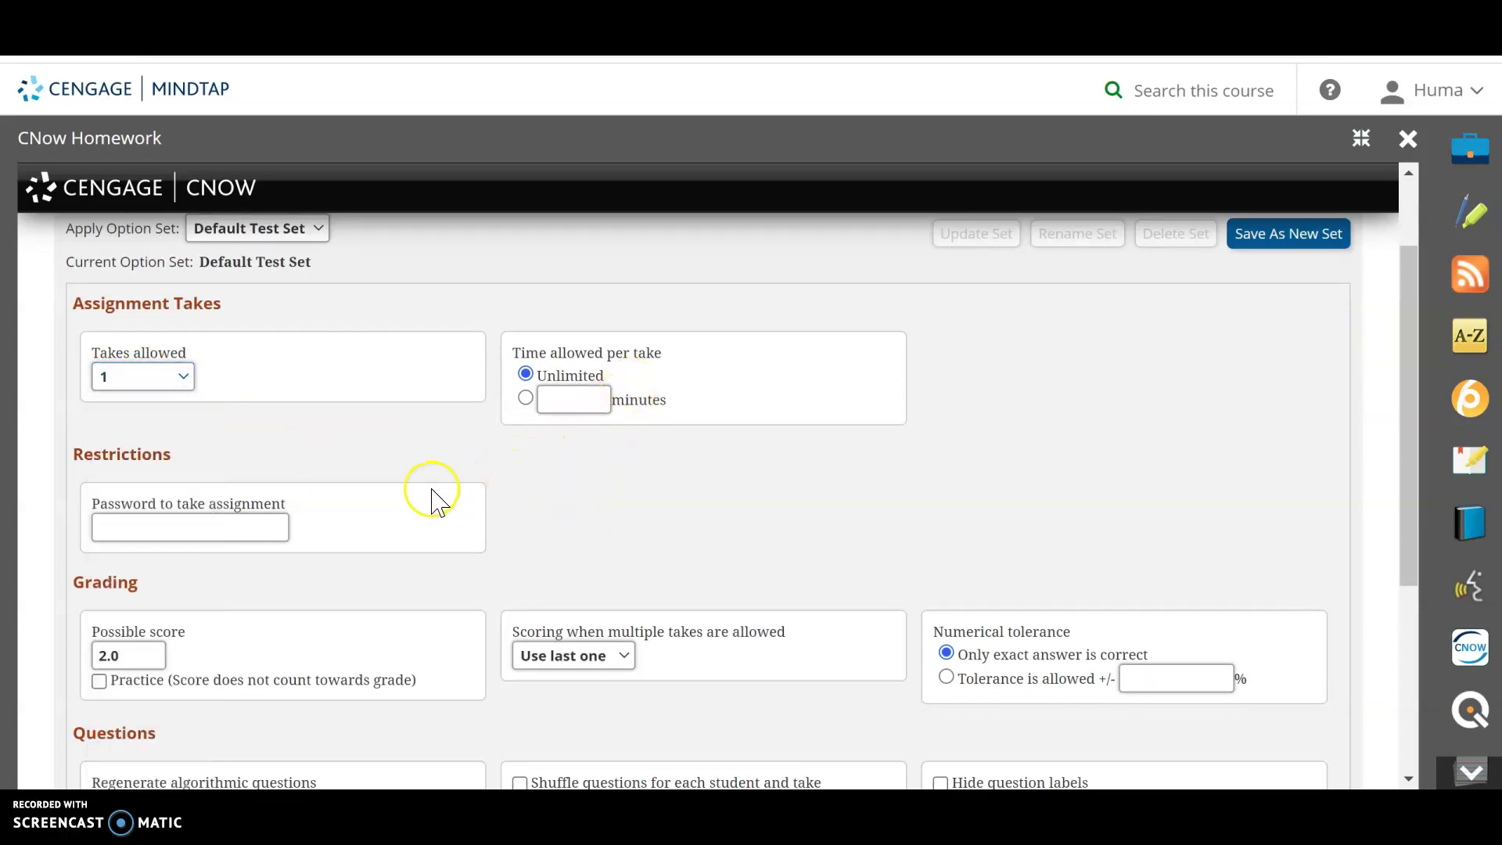
{"action": "left_click", "coordinate": [560, 405]}
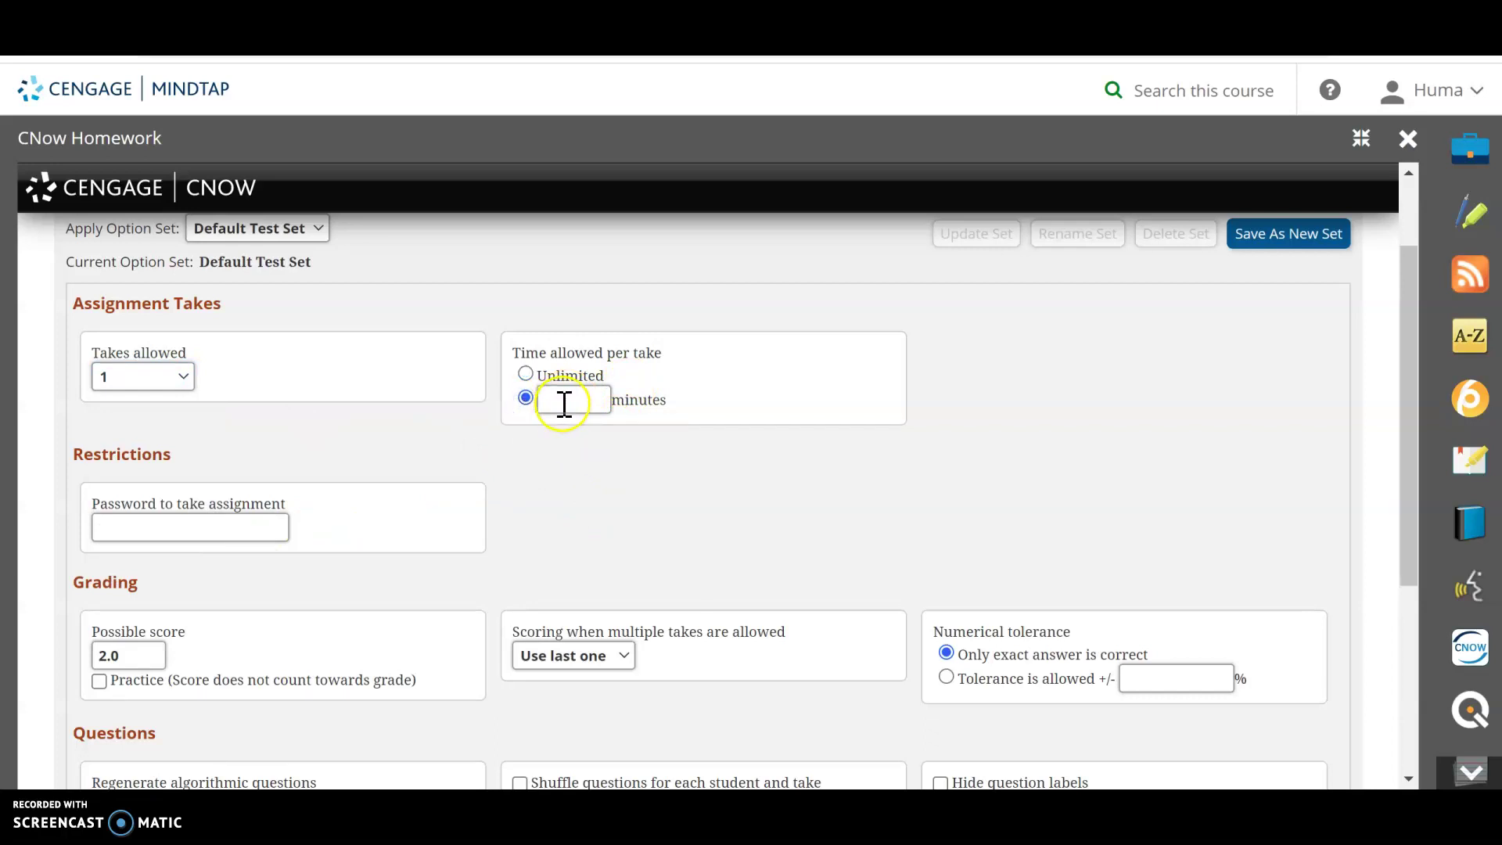
{"action": "left_click", "coordinate": [583, 492]}
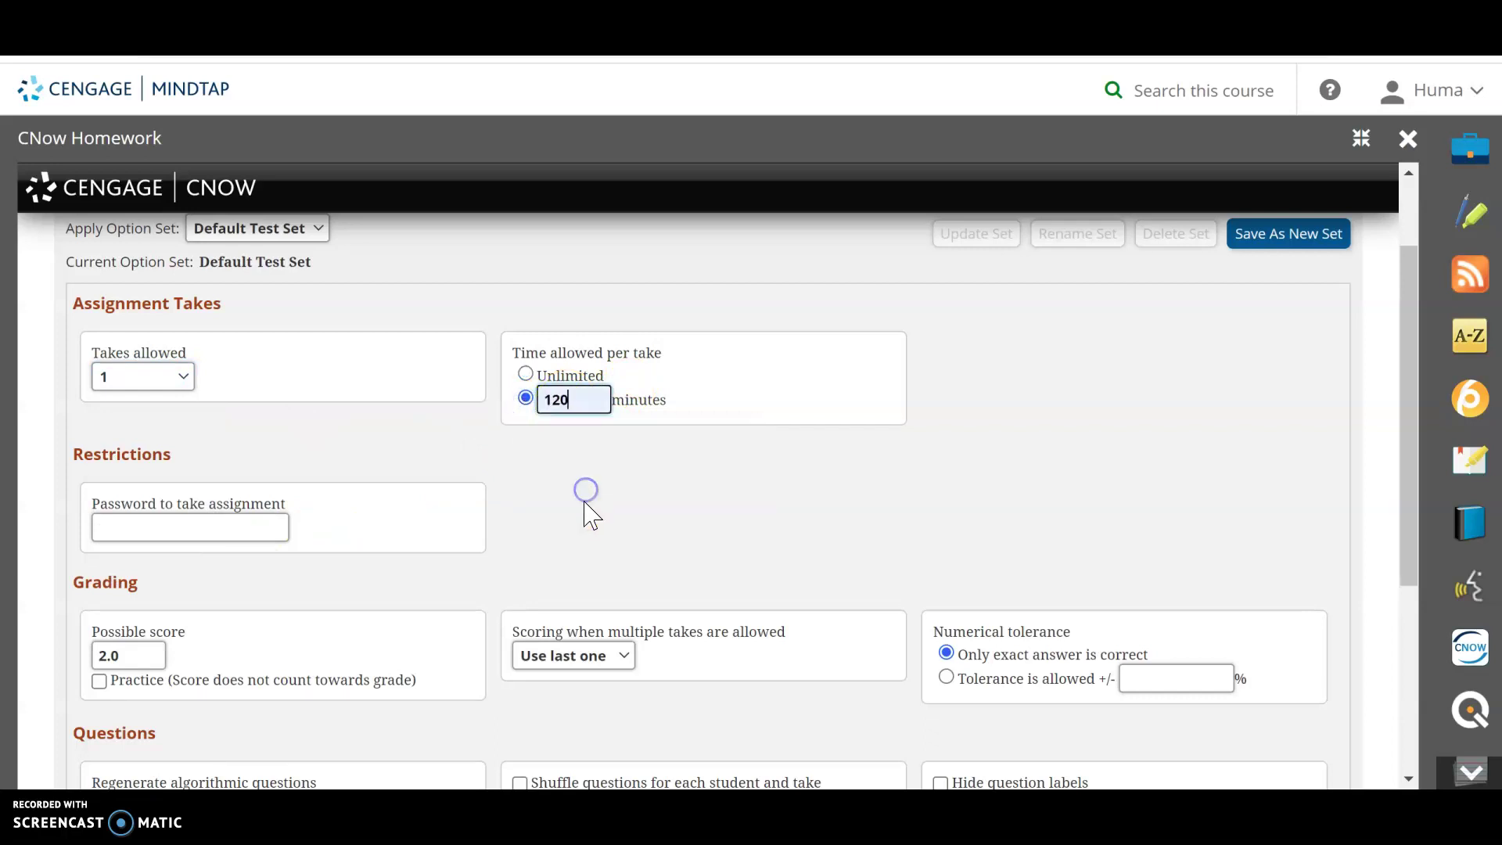
{"action": "scroll", "coordinate": [648, 510], "scroll_direction": "down", "scroll_amount": 1}
{"action": "scroll", "coordinate": [647, 510], "scroll_direction": "down", "scroll_amount": 3}
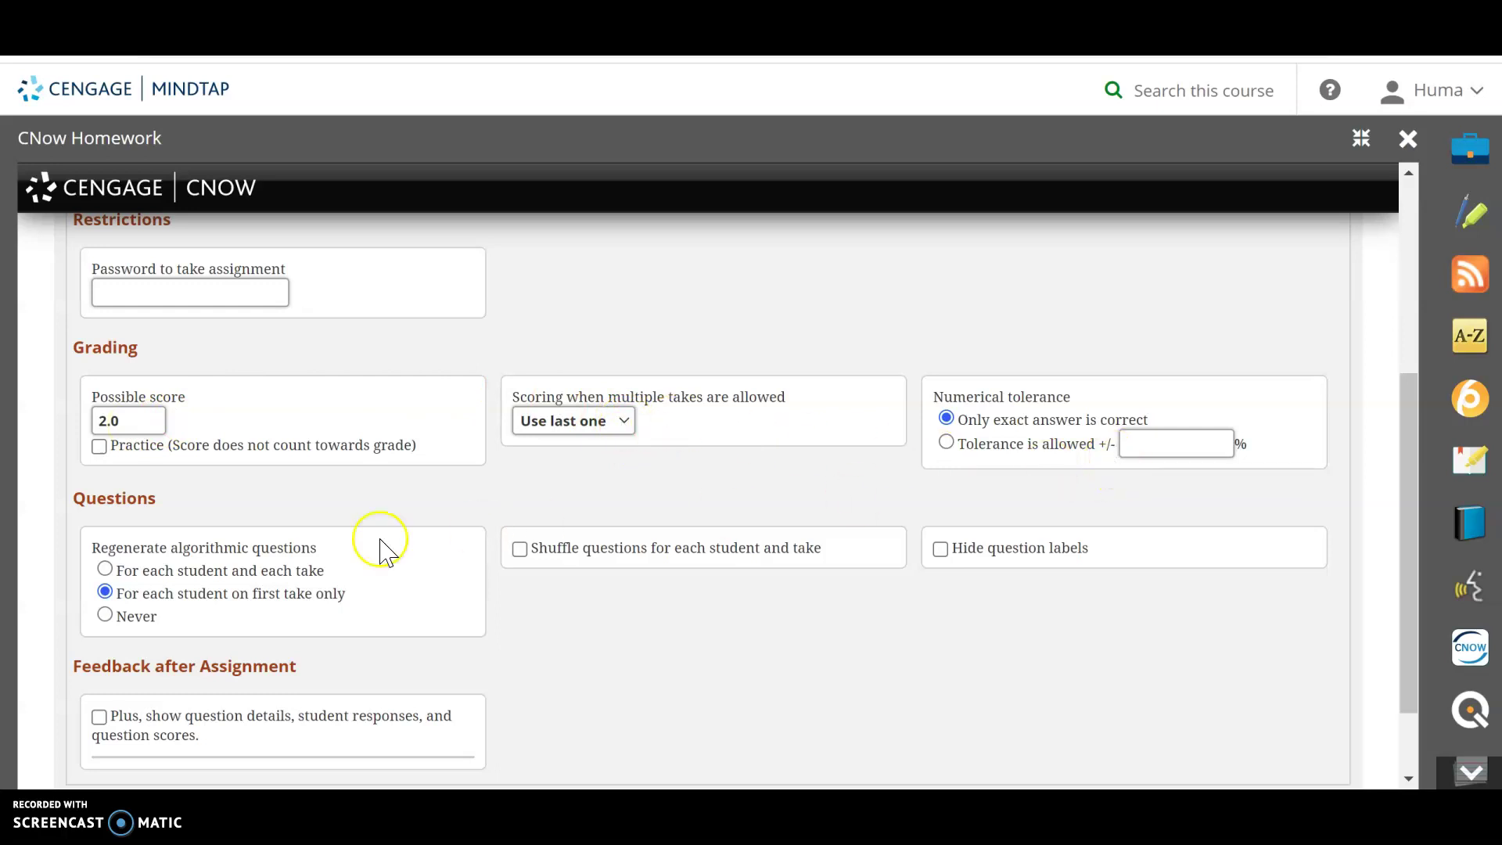
{"action": "scroll", "coordinate": [777, 621], "scroll_direction": "down", "scroll_amount": 2}
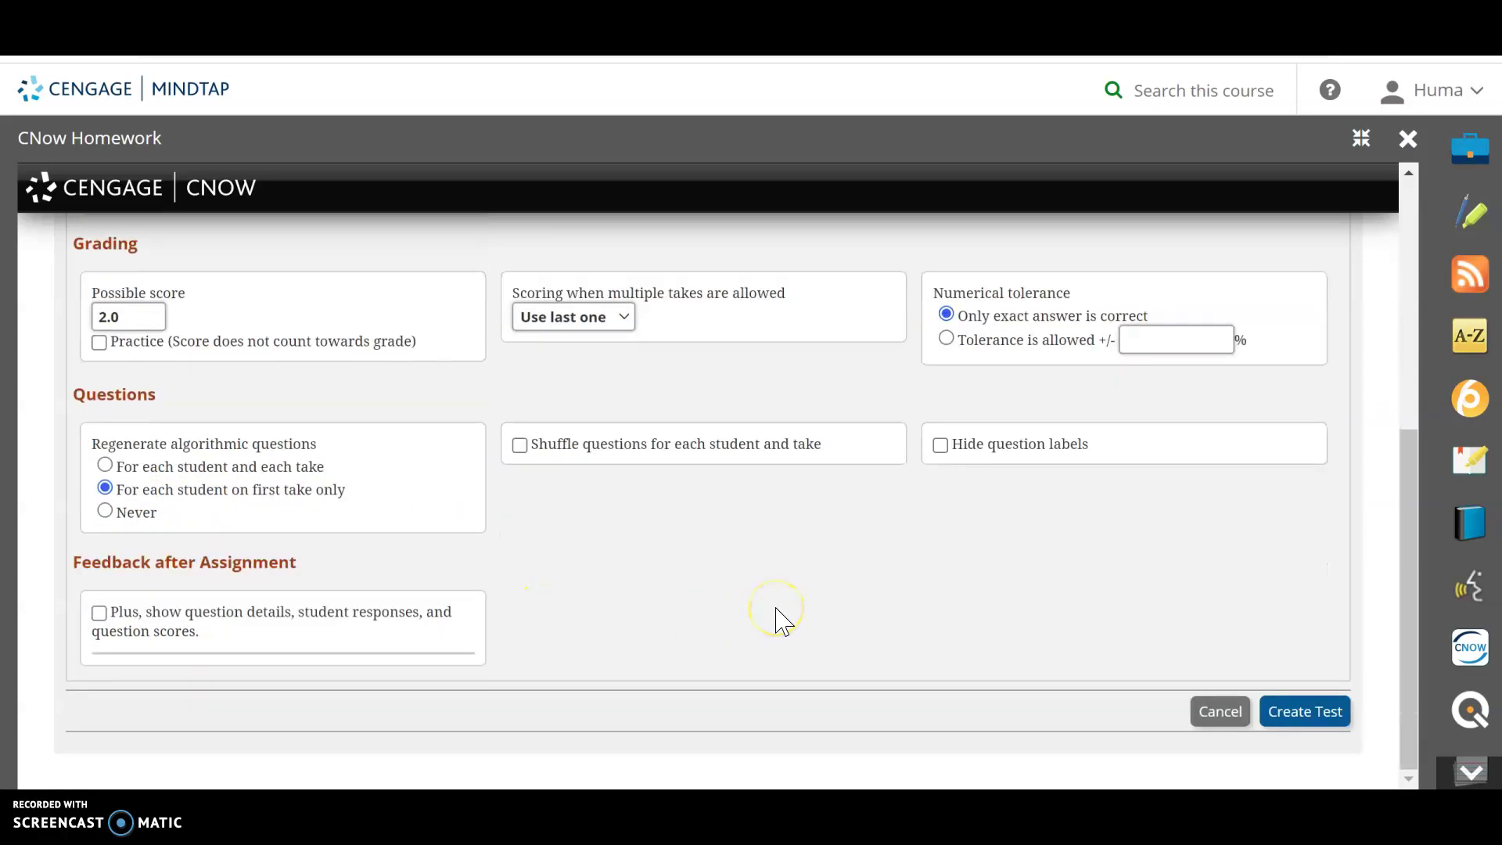
Step: Create the Final Exam- CPT 3 test and confirm it is listed as not linked
{"action": "left_click", "coordinate": [1321, 721]}
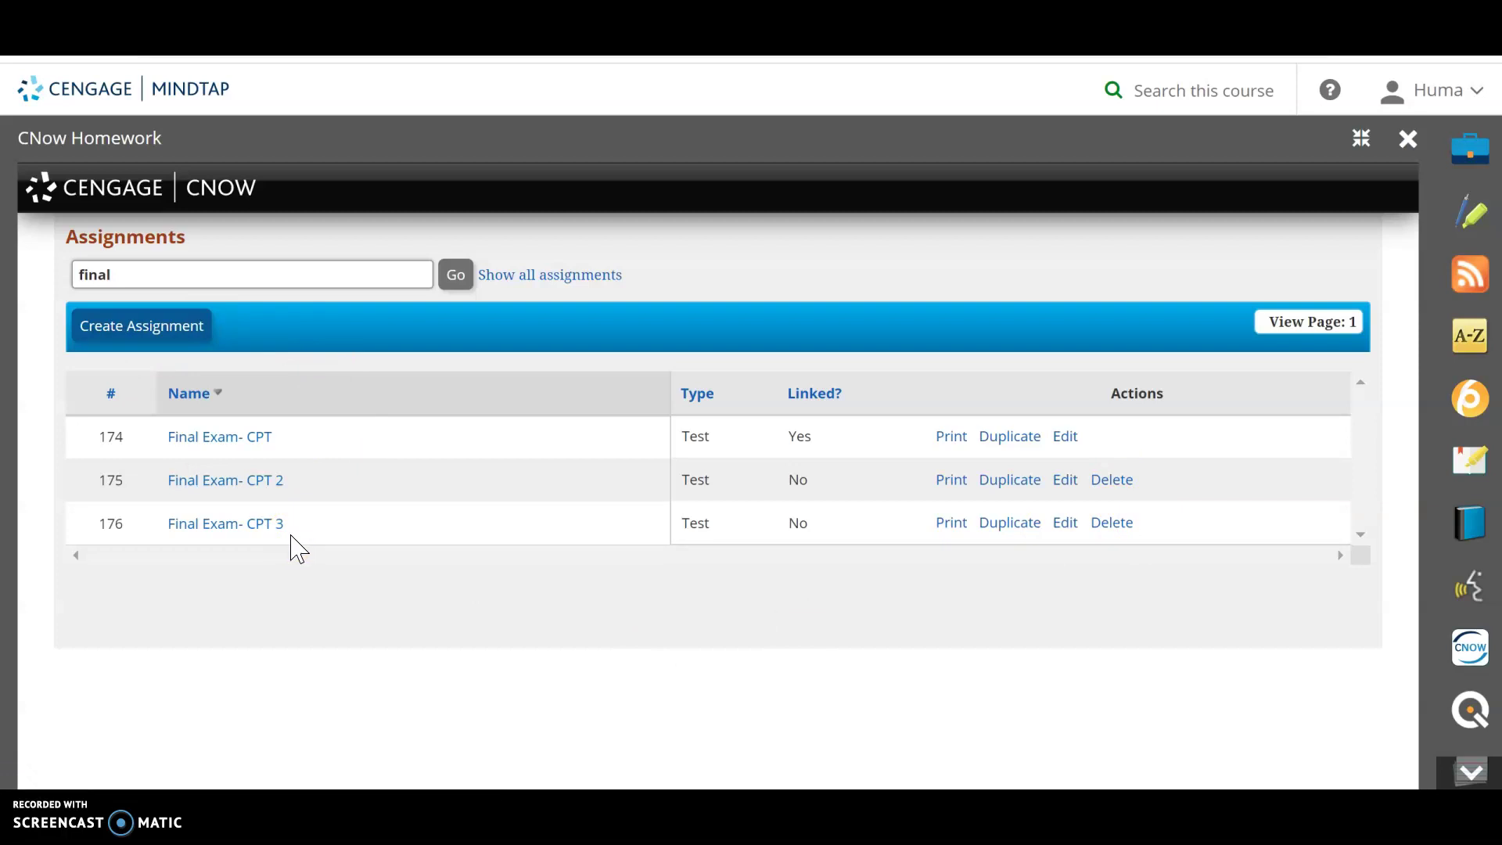
{"action": "double_click", "coordinate": [795, 522]}
Step: In the Canvas CPT Coding course, open the Cengage tool and browse its Select Content tree
{"action": "left_click", "coordinate": [219, 43]}
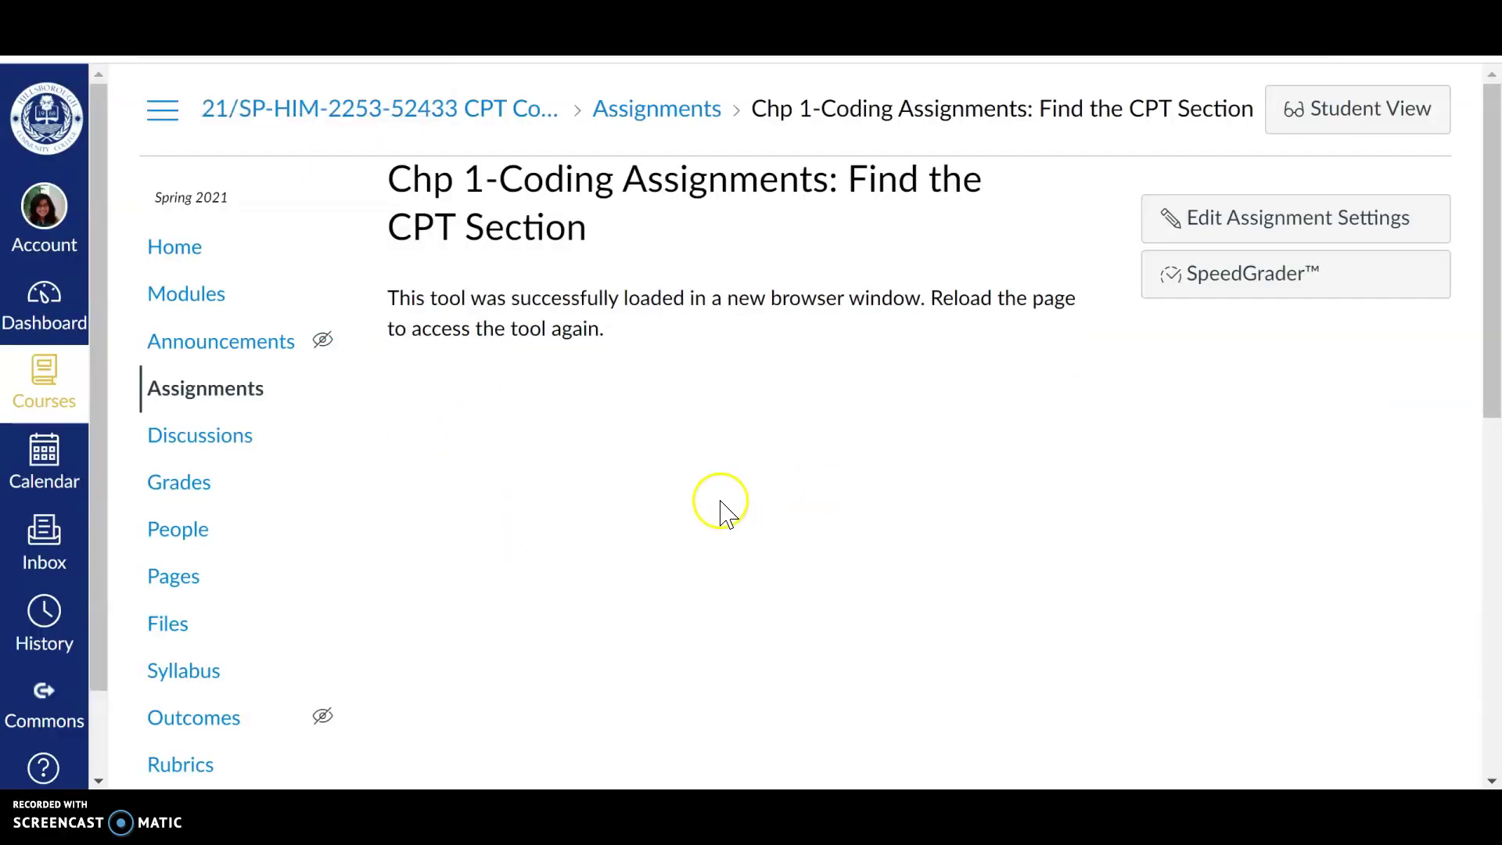
{"action": "scroll", "coordinate": [352, 501], "scroll_direction": "down", "scroll_amount": 10}
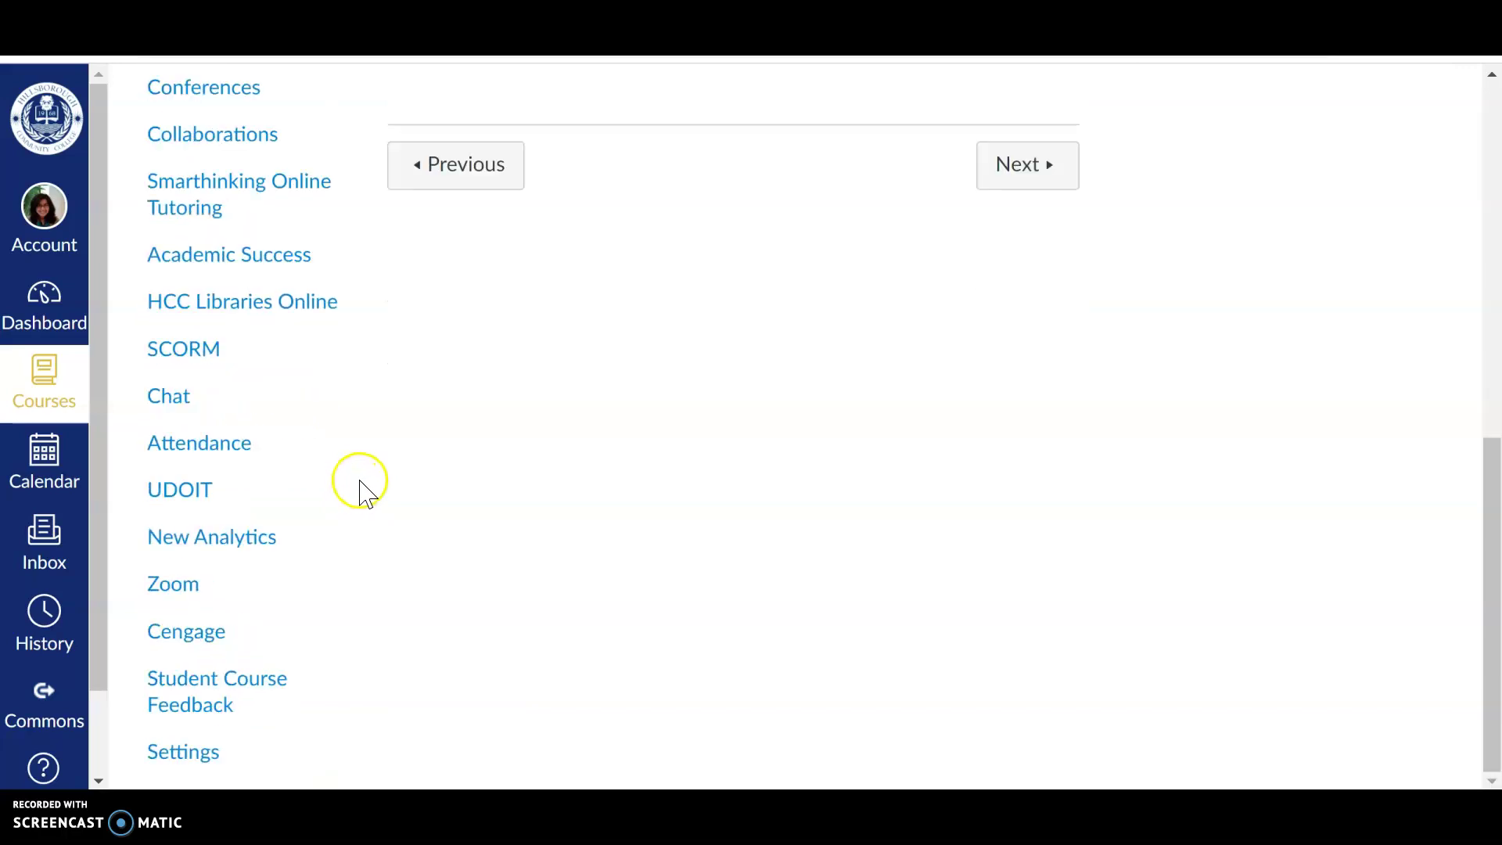
{"action": "left_click", "coordinate": [177, 640]}
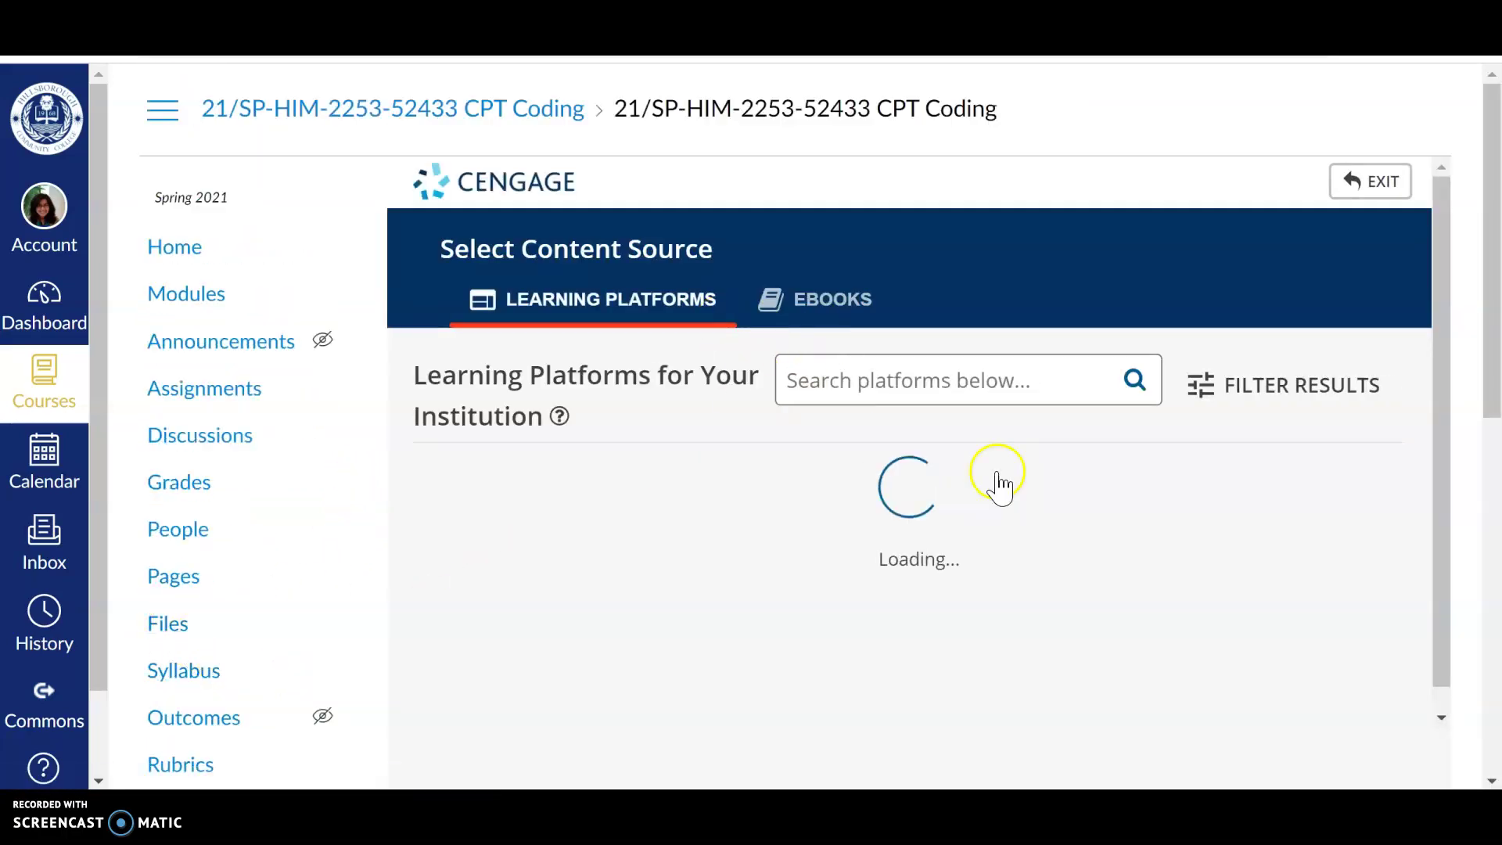
{"action": "left_click", "coordinate": [1197, 682]}
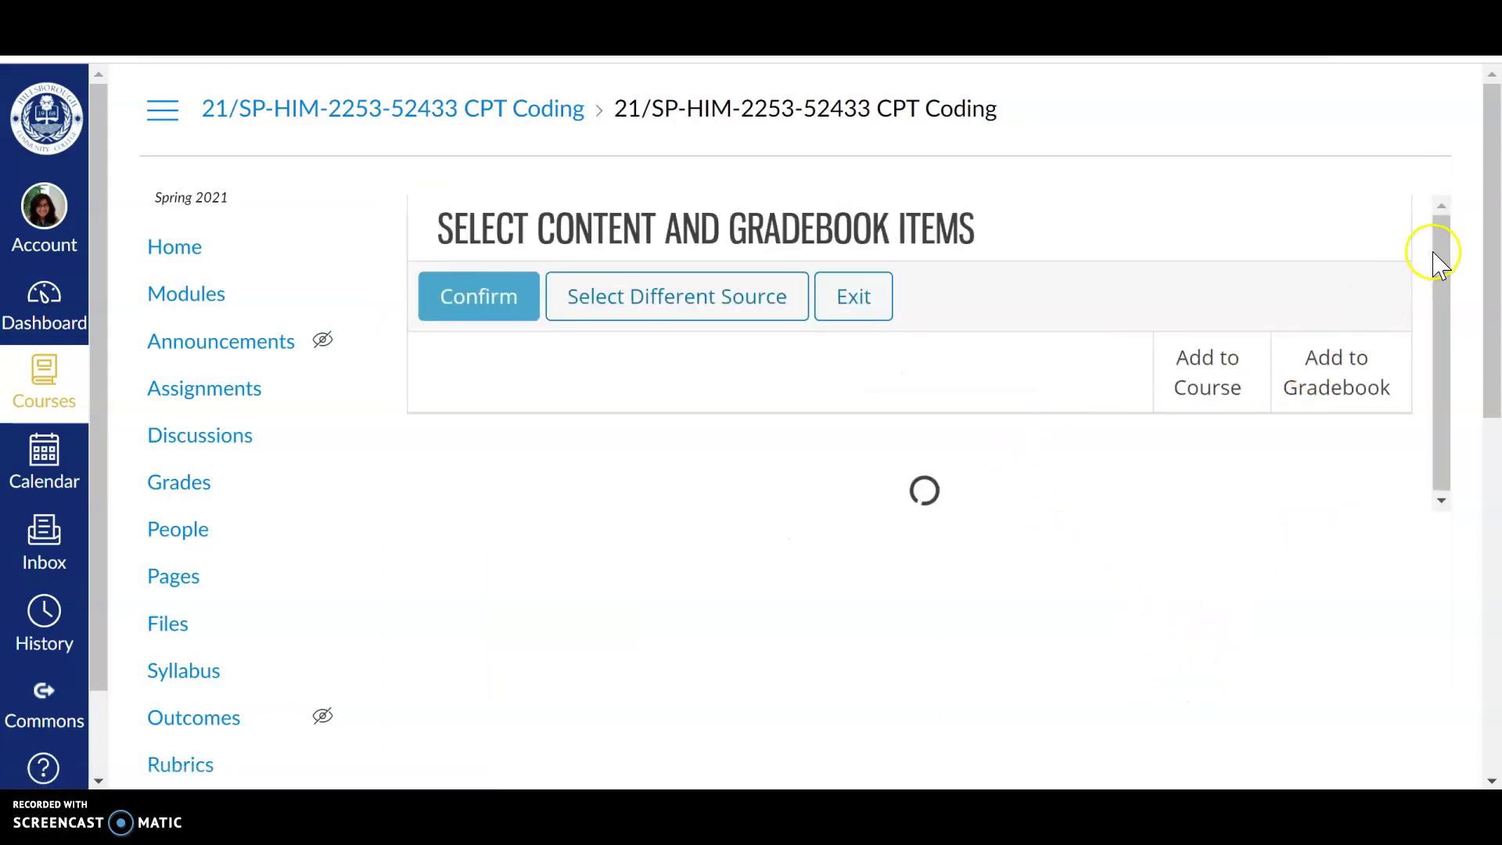
{"action": "scroll", "coordinate": [1443, 262], "scroll_direction": "down", "scroll_amount": 5}
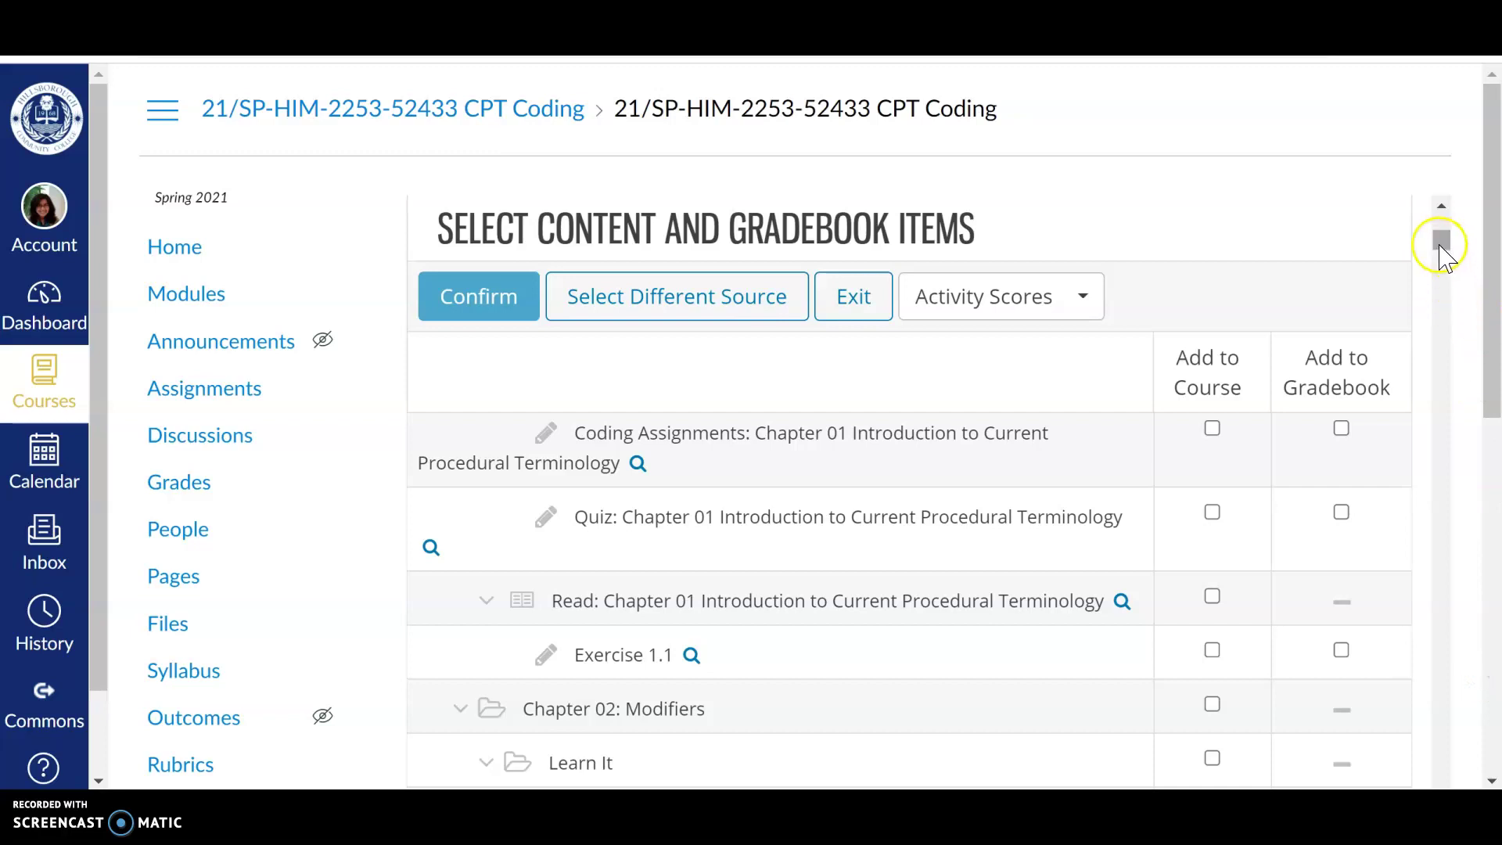
{"action": "left_click_drag", "start_coordinate": [1442, 242], "coordinate": [1444, 626]}
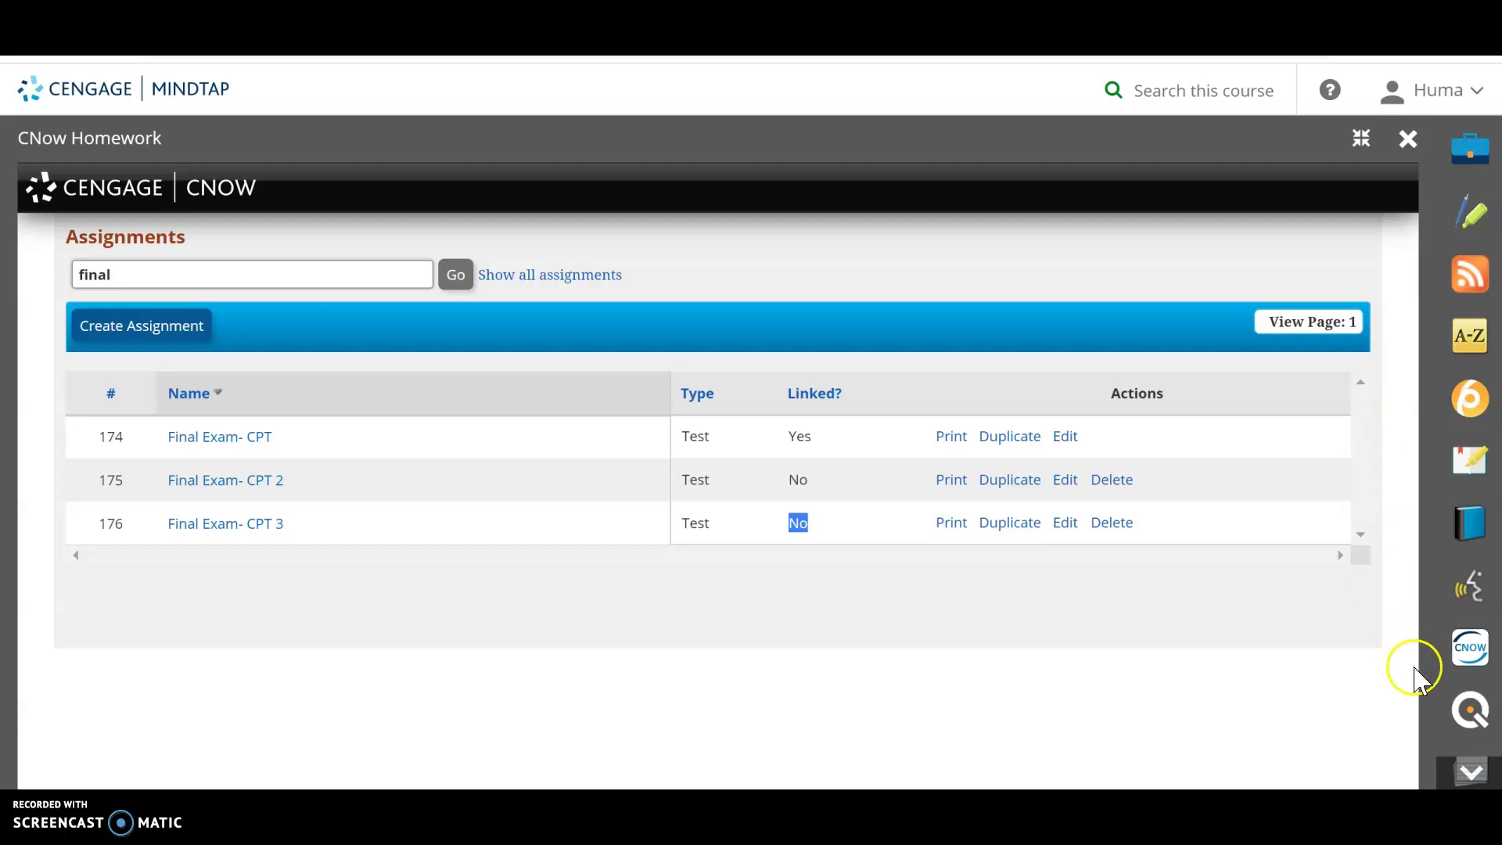
Step: Turn on editing of the MindTap course outline and choose Add / Create > Activity
{"action": "left_click", "coordinate": [1408, 139]}
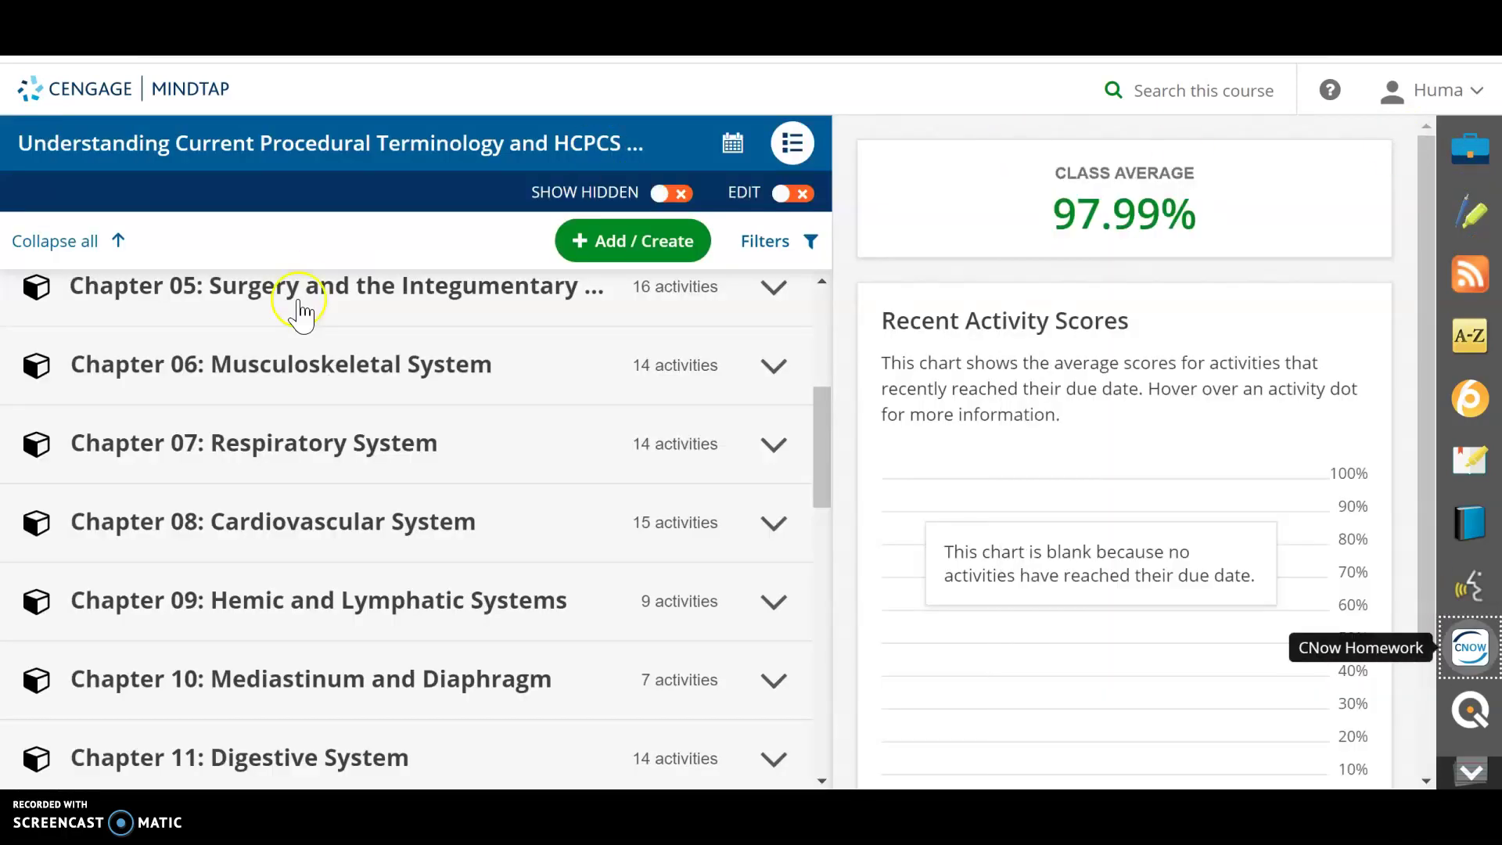
{"action": "left_click", "coordinate": [800, 194]}
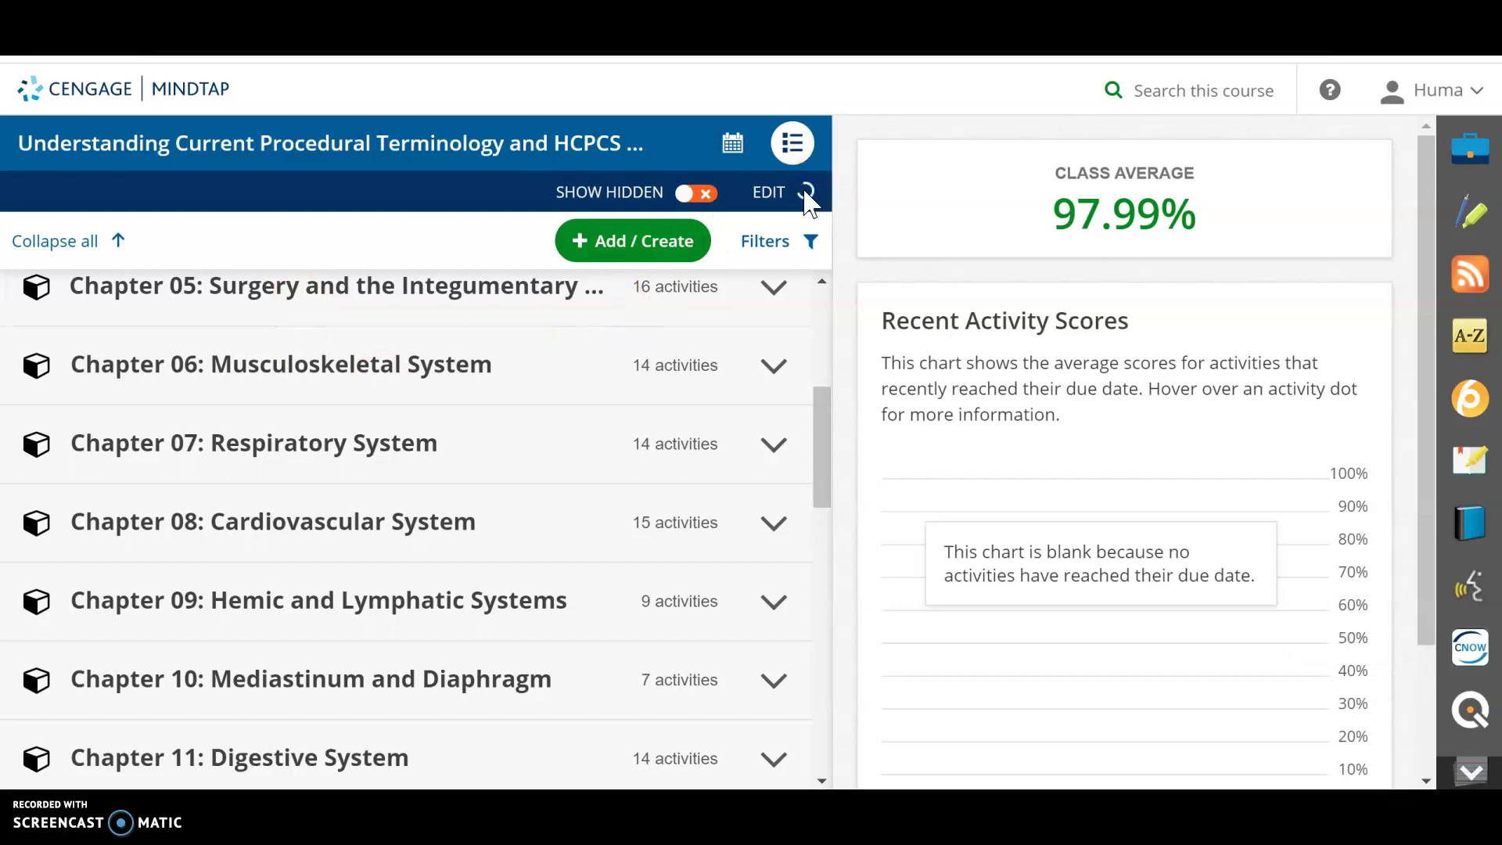
{"action": "left_click", "coordinate": [627, 244]}
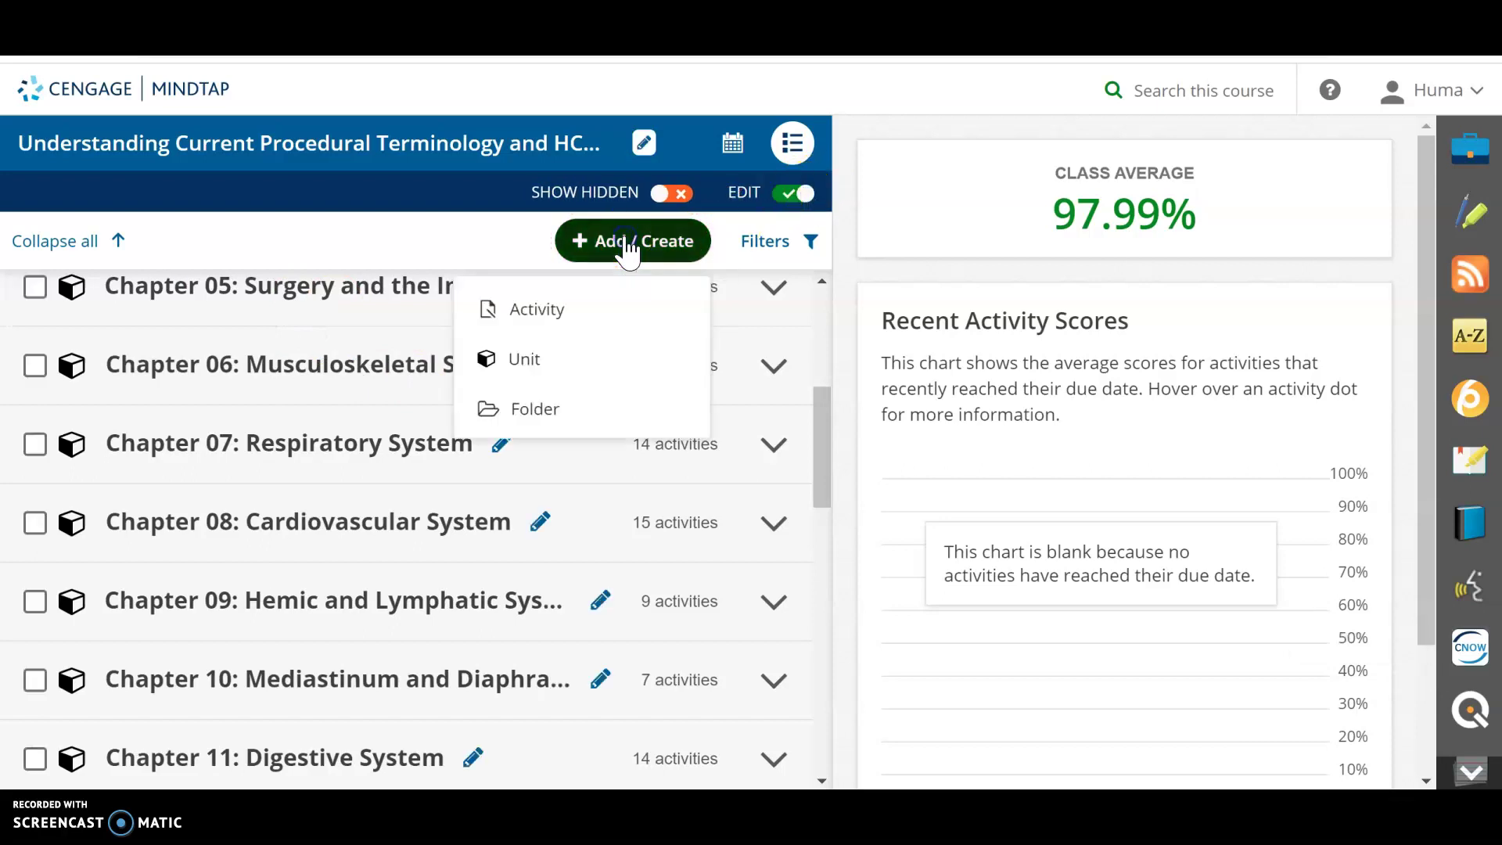
{"action": "left_click", "coordinate": [535, 311]}
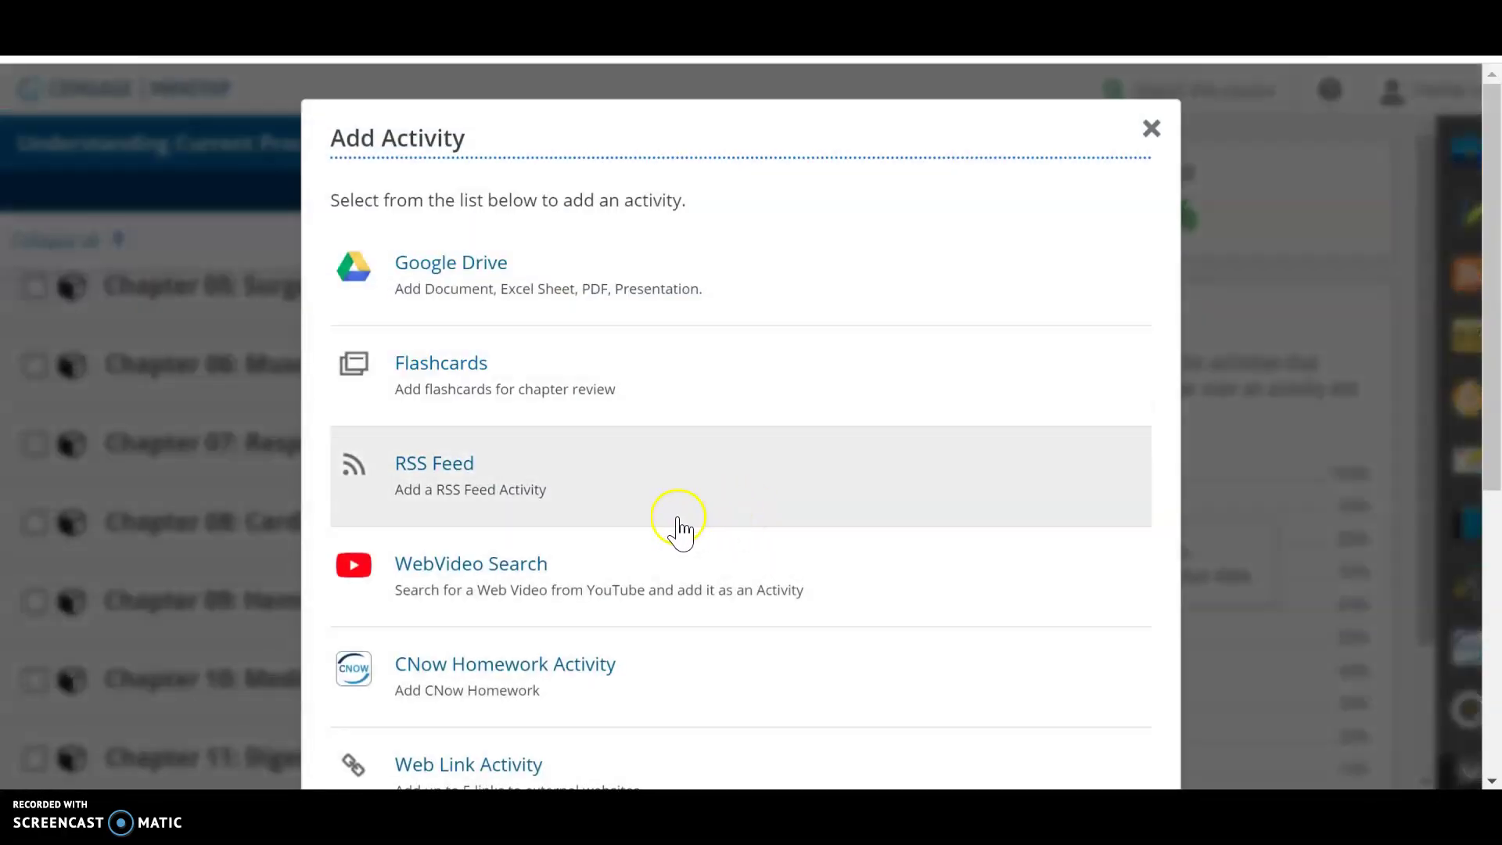
Step: Add a CNow Homework activity by searching 'final' and selecting Final Exam- CPT 3
{"action": "left_click", "coordinate": [487, 661]}
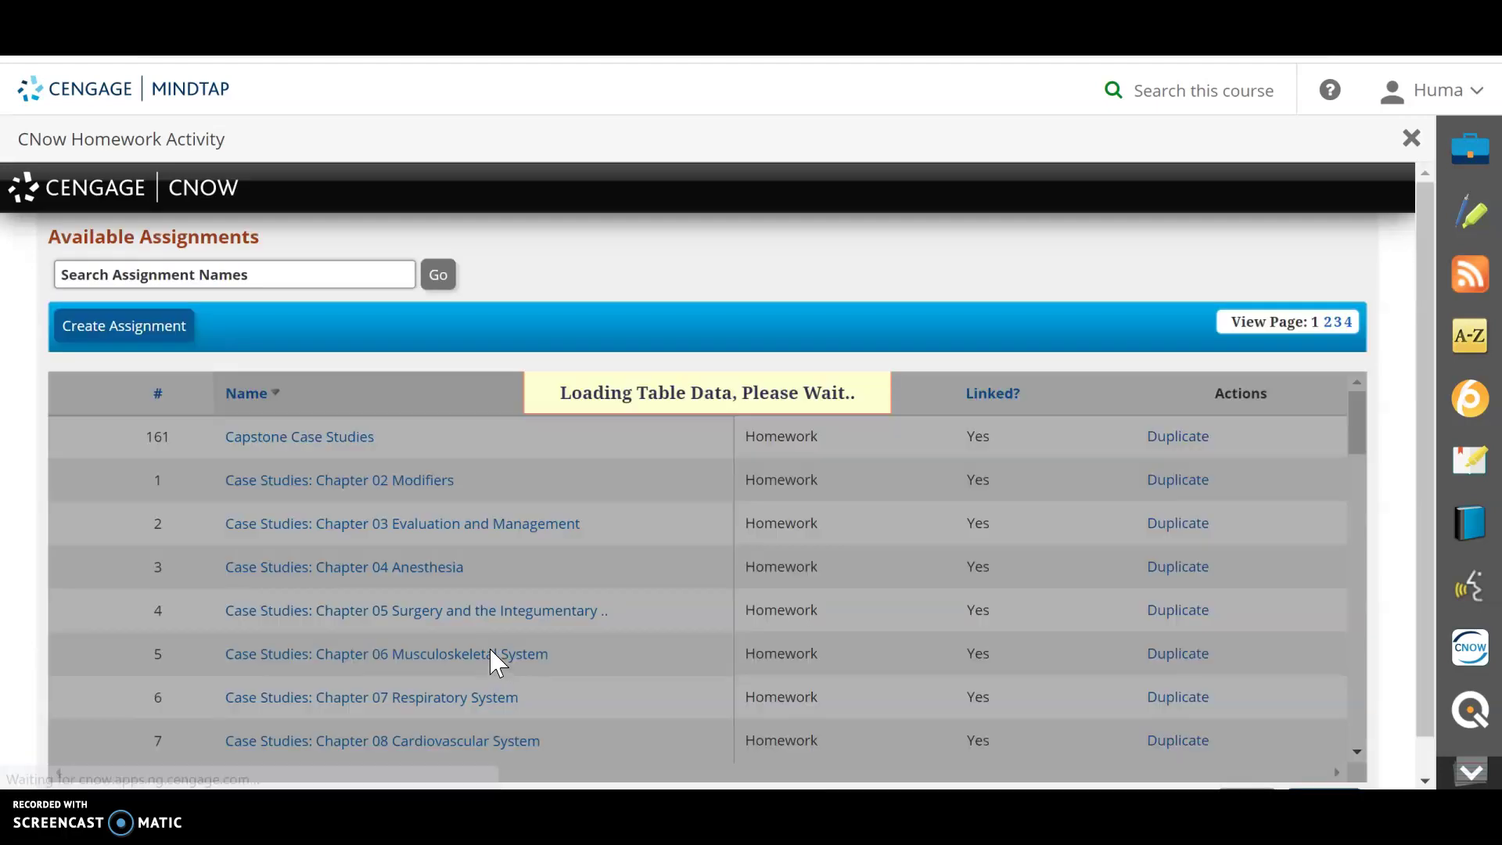
{"action": "left_click", "coordinate": [323, 393]}
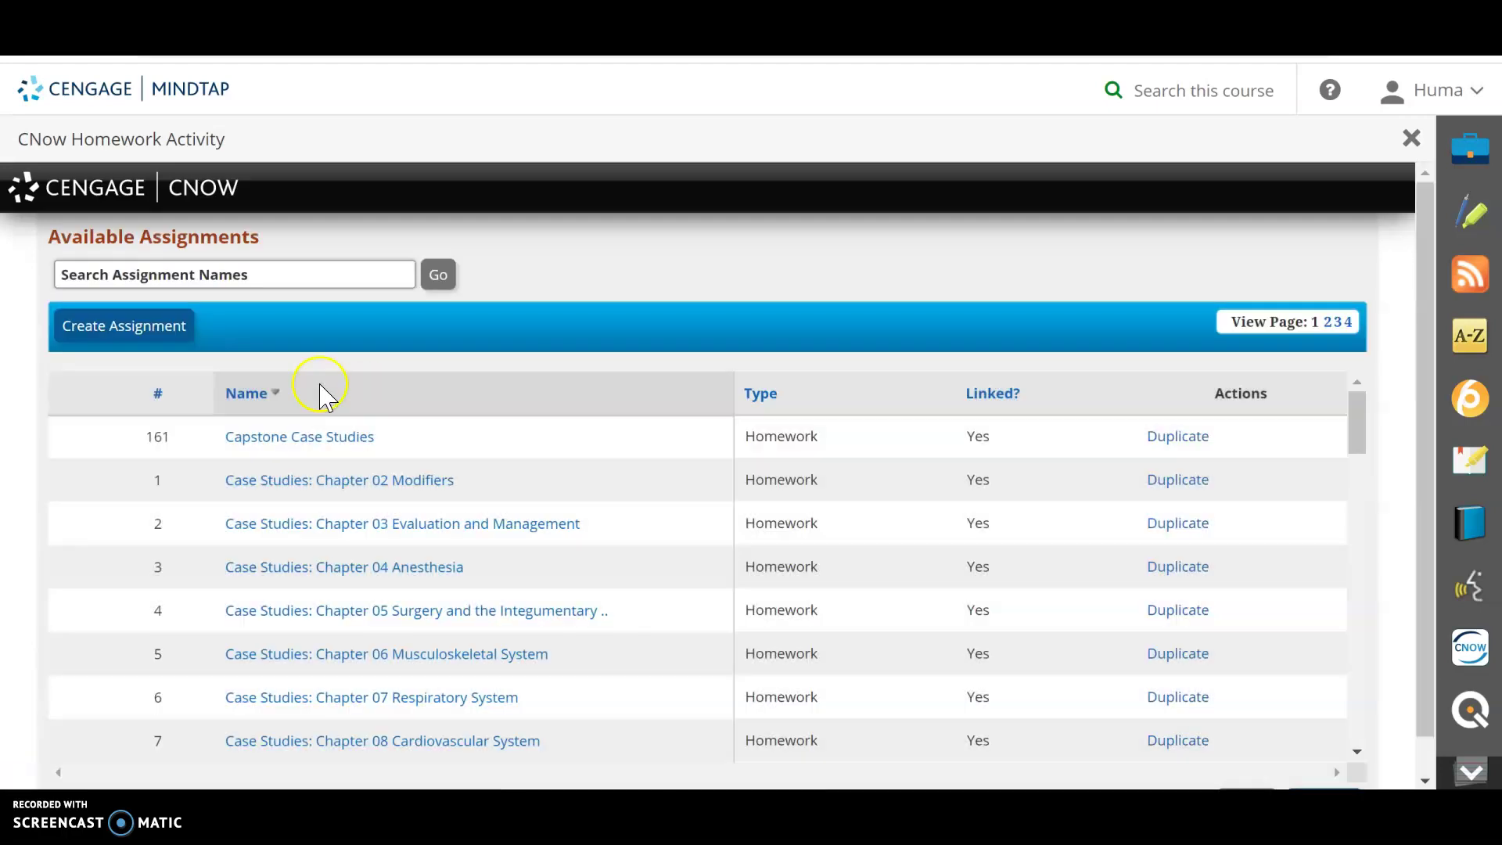
{"action": "left_click", "coordinate": [264, 270]}
{"action": "left_click", "coordinate": [210, 318]}
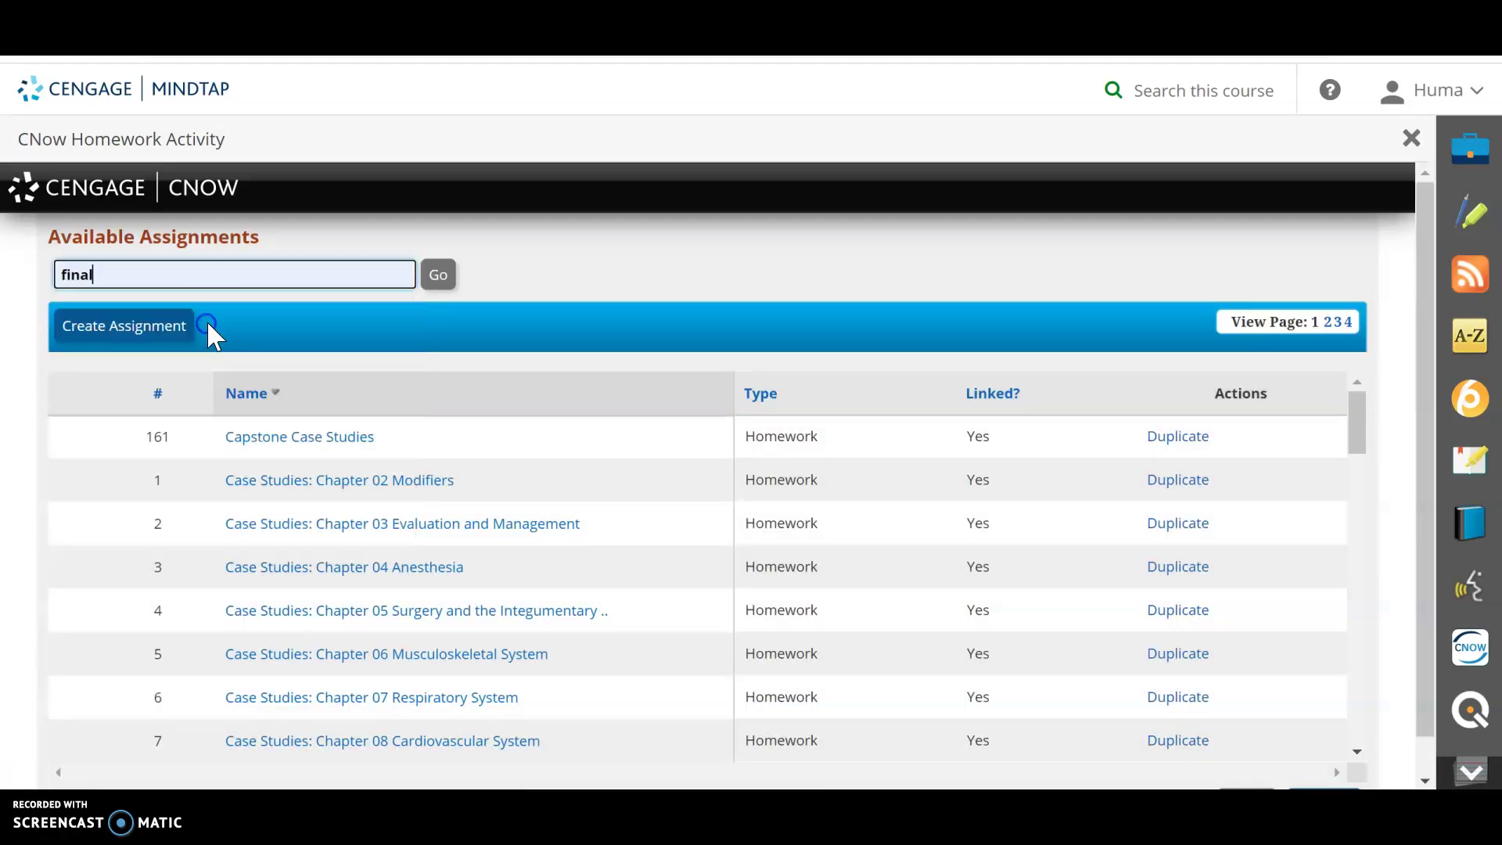
{"action": "left_click", "coordinate": [440, 275]}
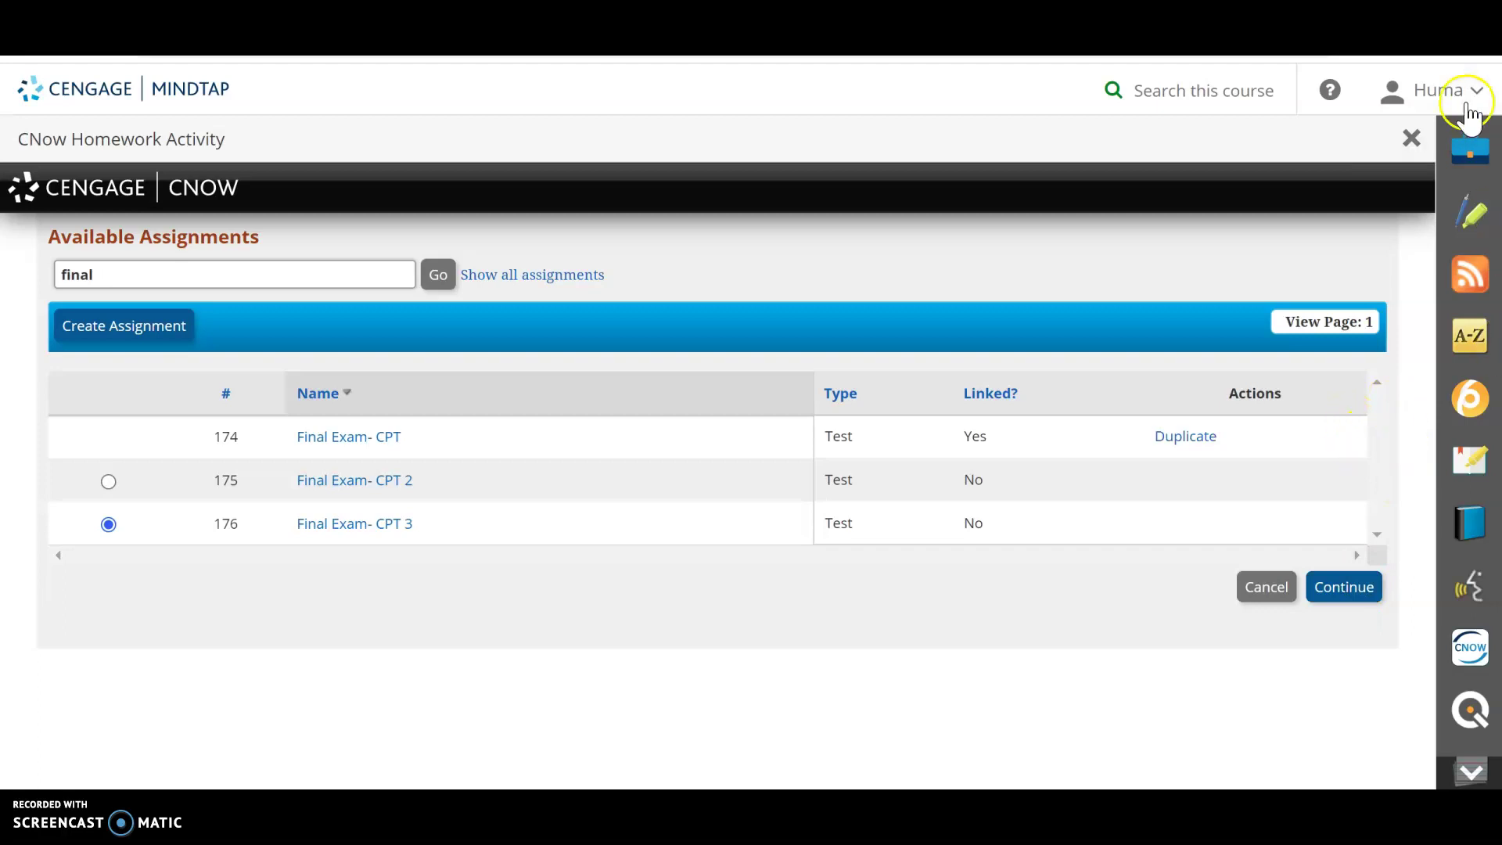
{"action": "left_click", "coordinate": [1411, 138]}
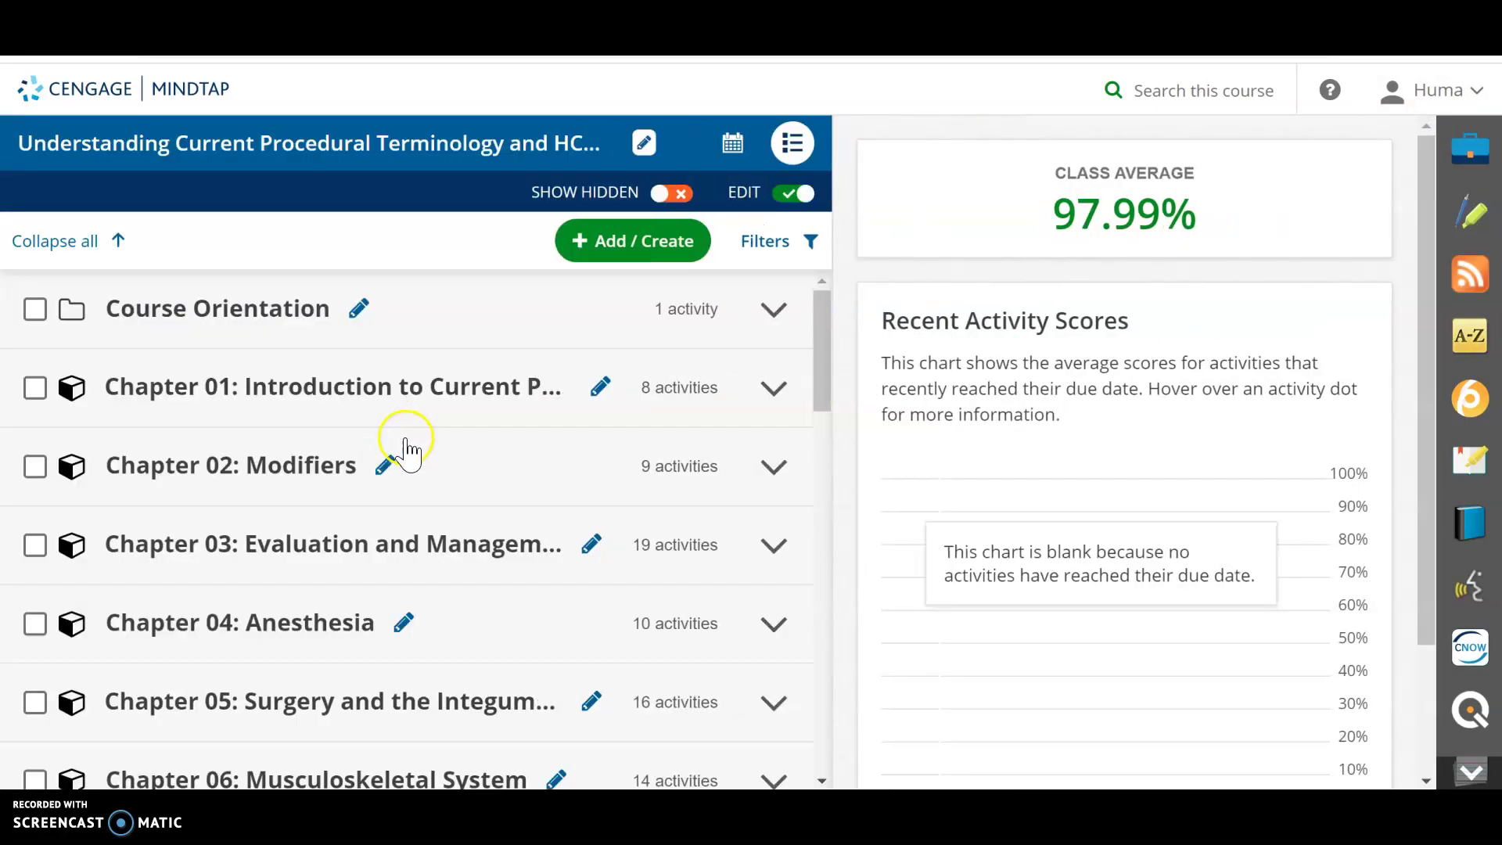
Step: Check that Final Exam- CPT under Additional Resources shows 0% submitted and 4 points, then switch editing off
{"action": "left_click_drag", "start_coordinate": [822, 325], "coordinate": [791, 758]}
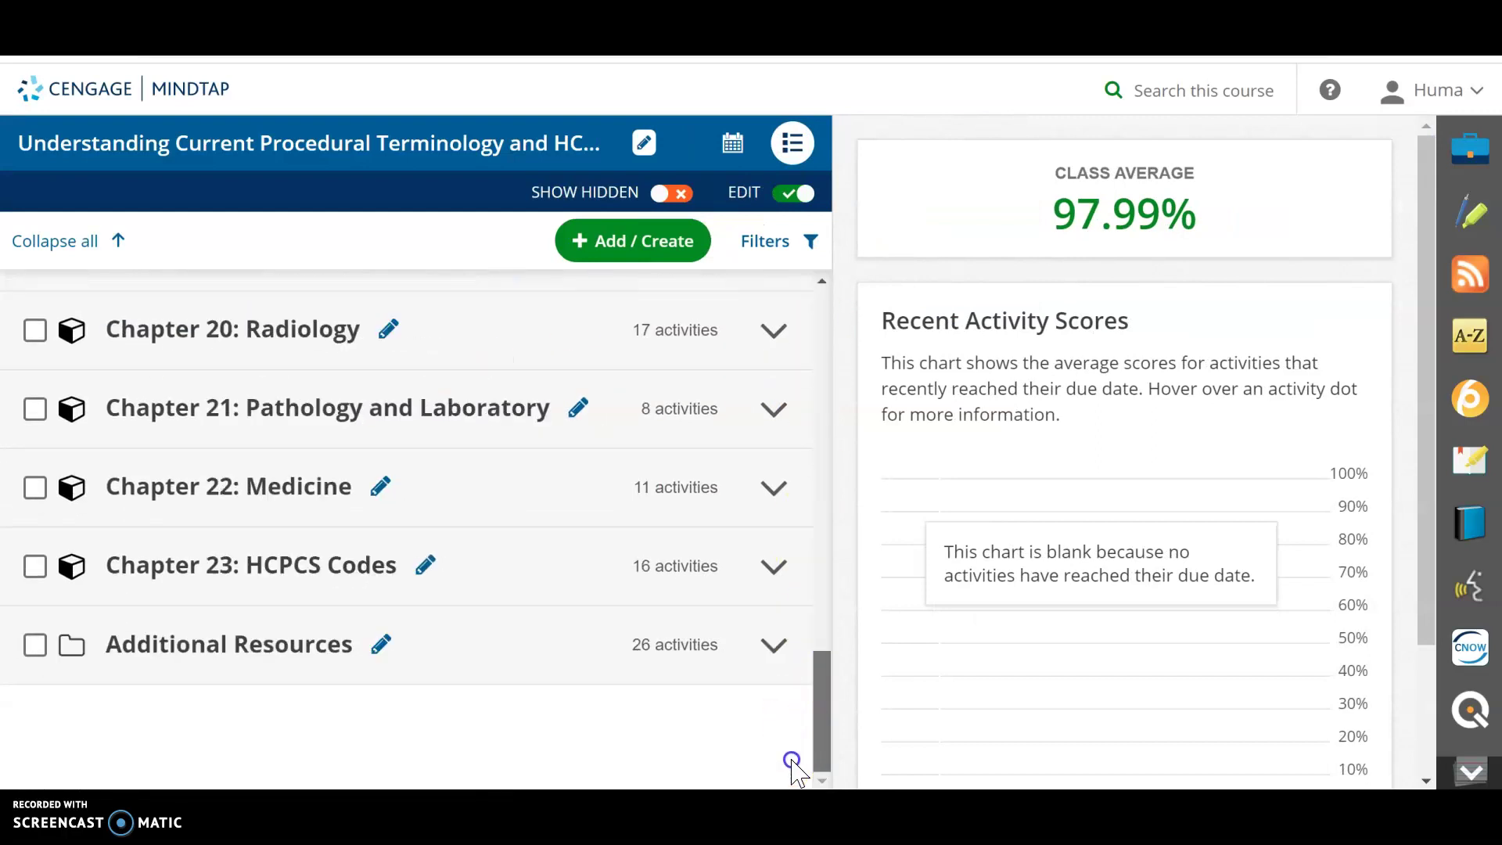
{"action": "left_click", "coordinate": [777, 665]}
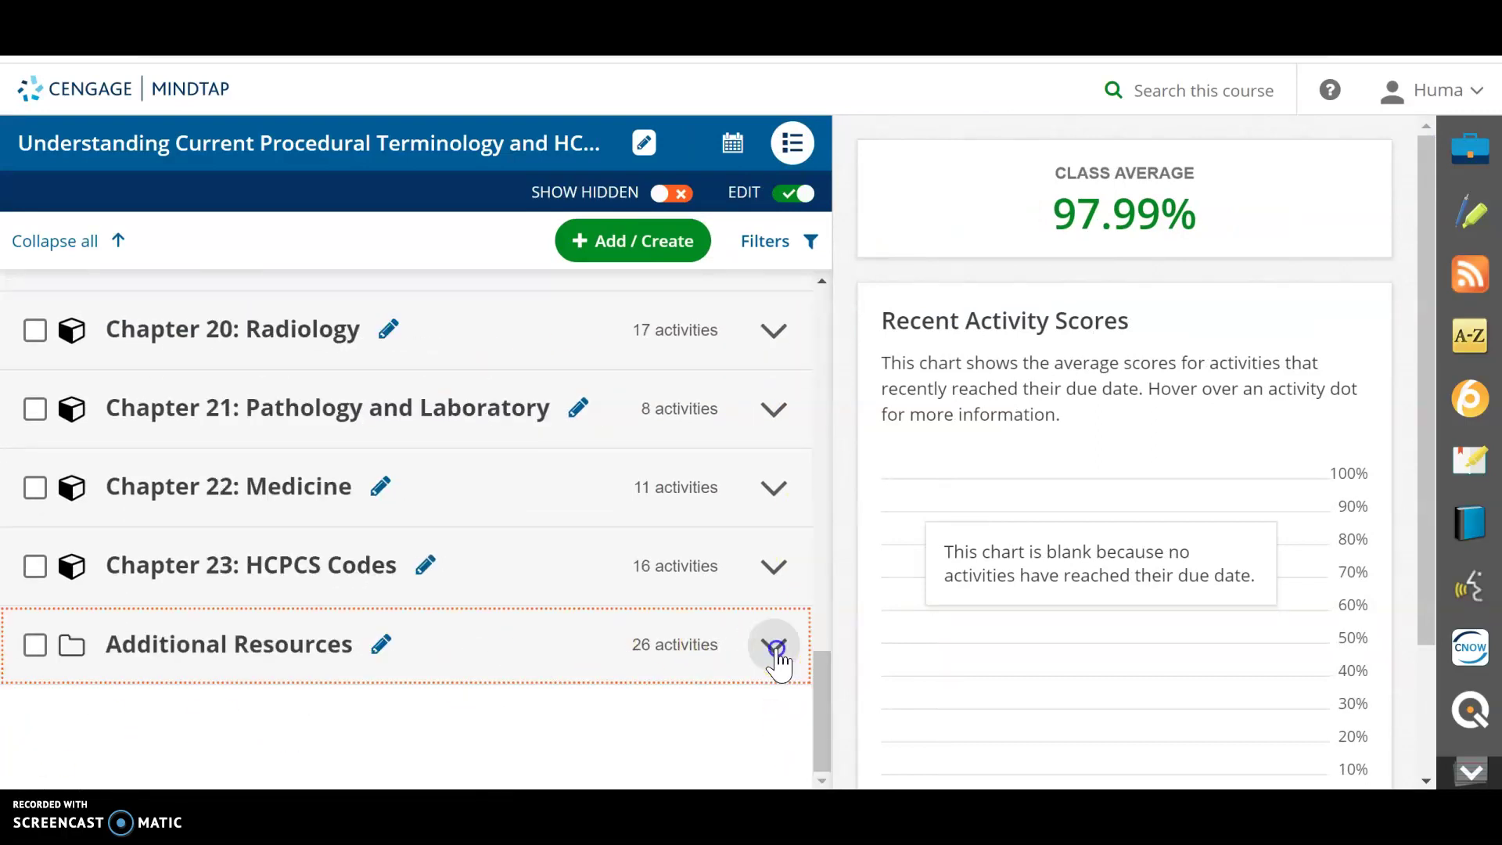
{"action": "scroll", "coordinate": [509, 556], "scroll_direction": "down", "scroll_amount": 6}
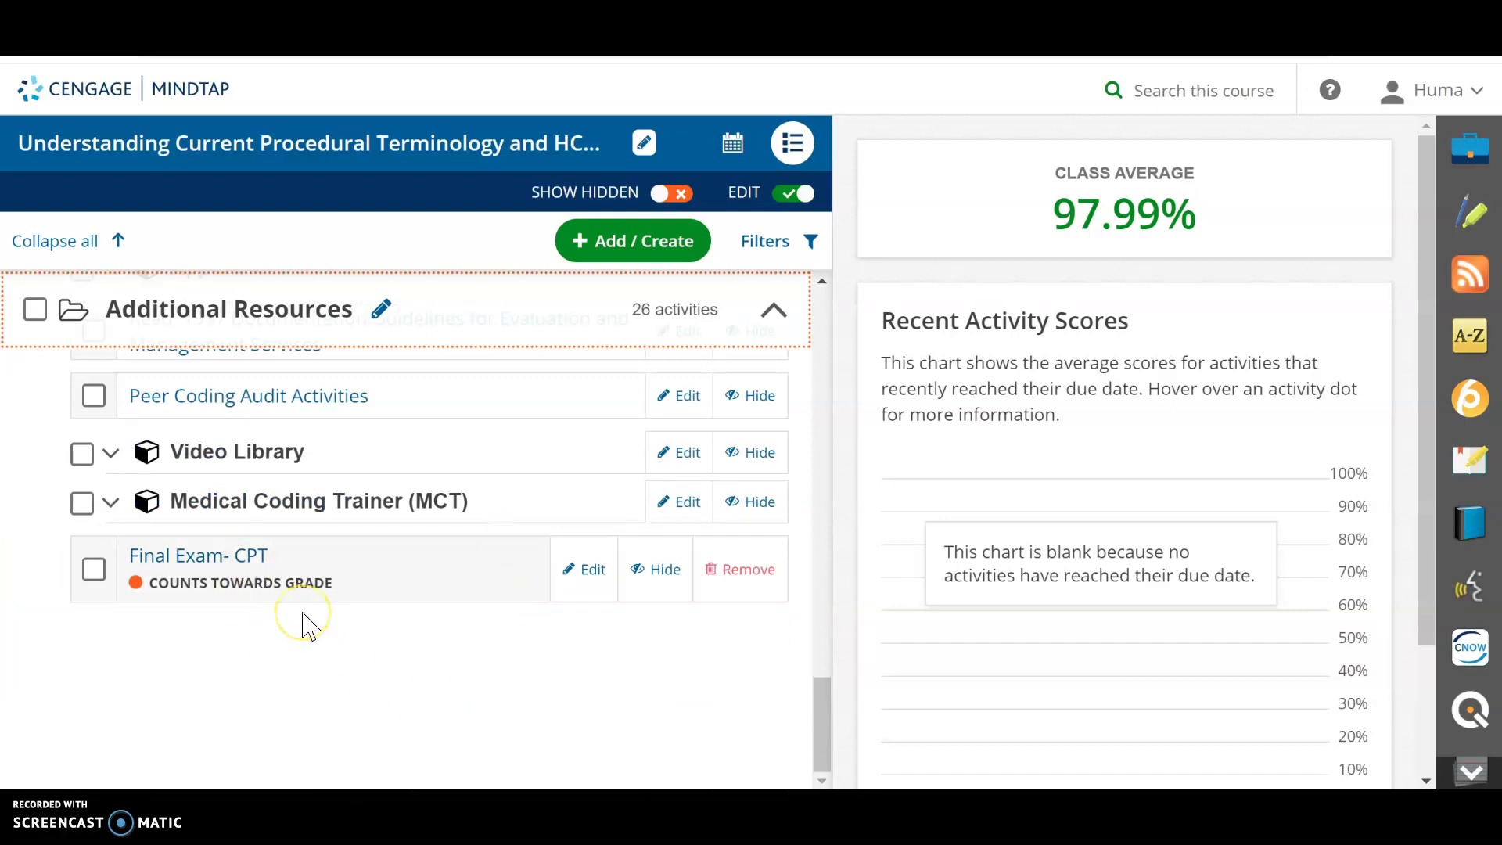
{"action": "left_click", "coordinate": [493, 615]}
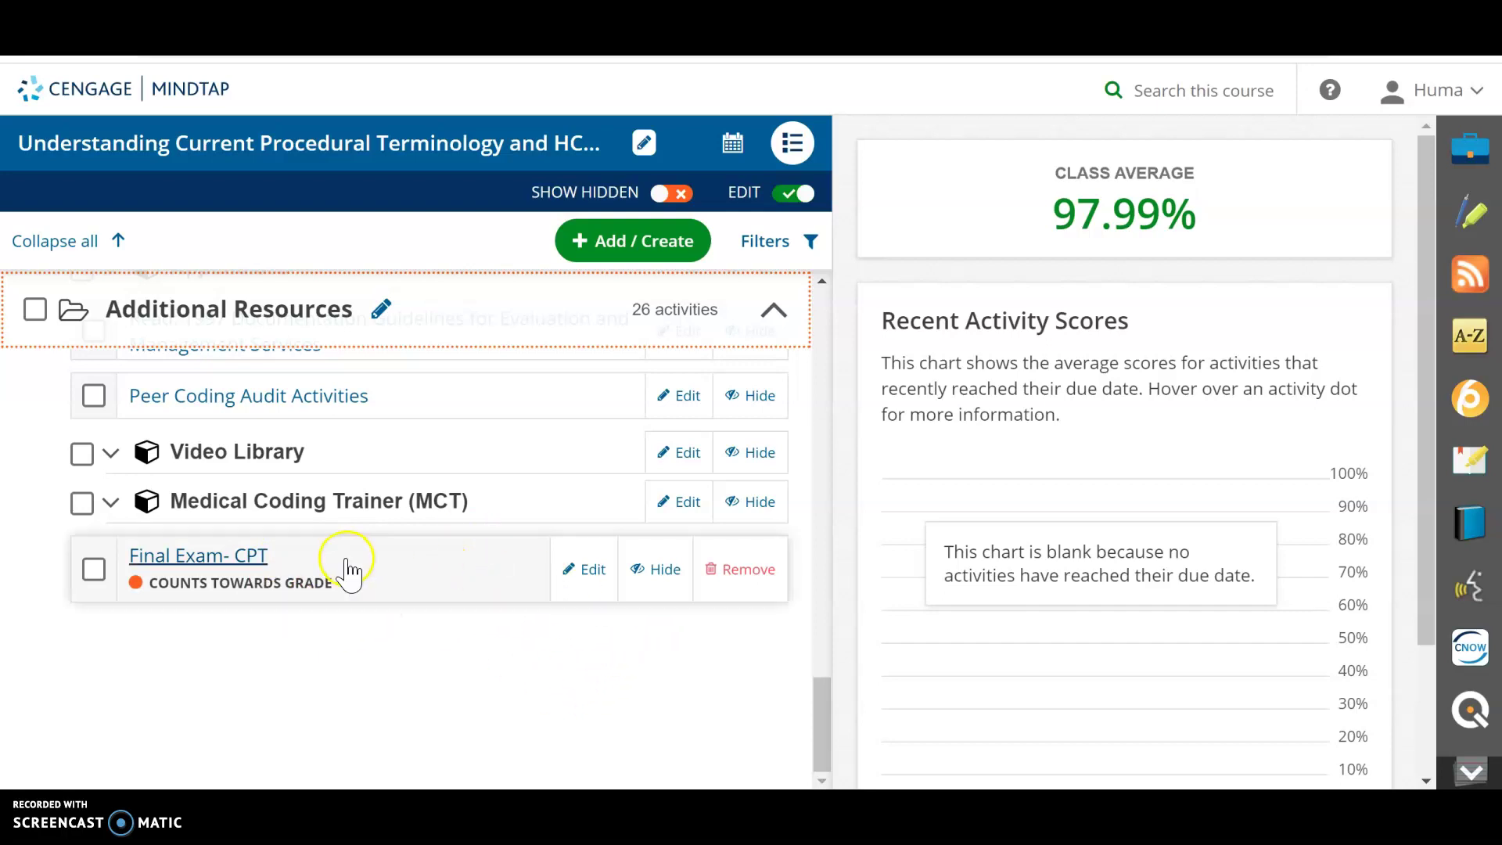
{"action": "left_click", "coordinate": [802, 196]}
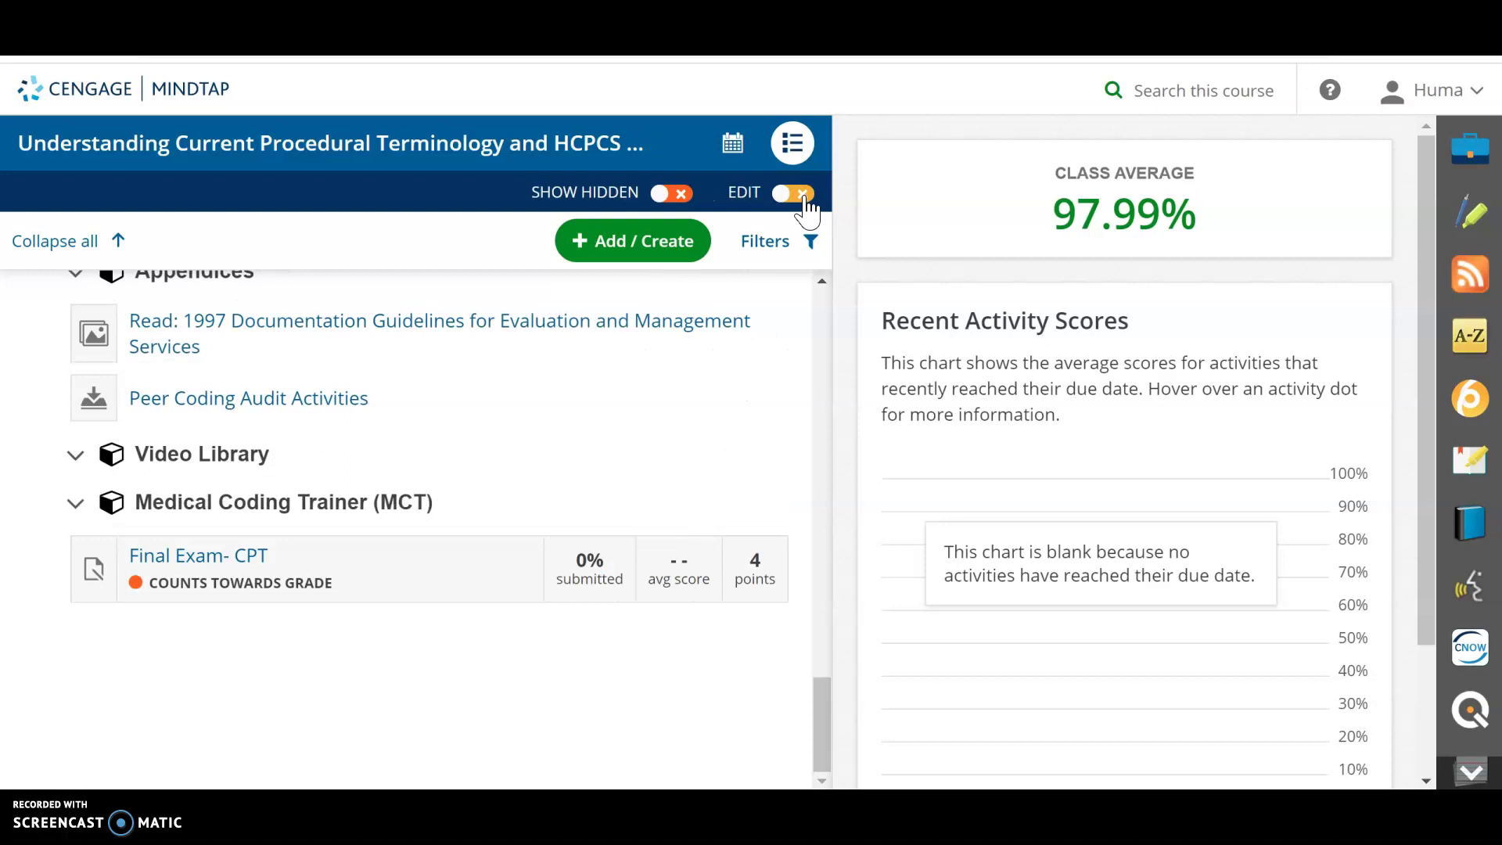
Step: Reopen Canvas's Cengage tool and find Final Exam- CPT under Additional Resources in Select Content
{"action": "key", "text": "ctrl+w"}
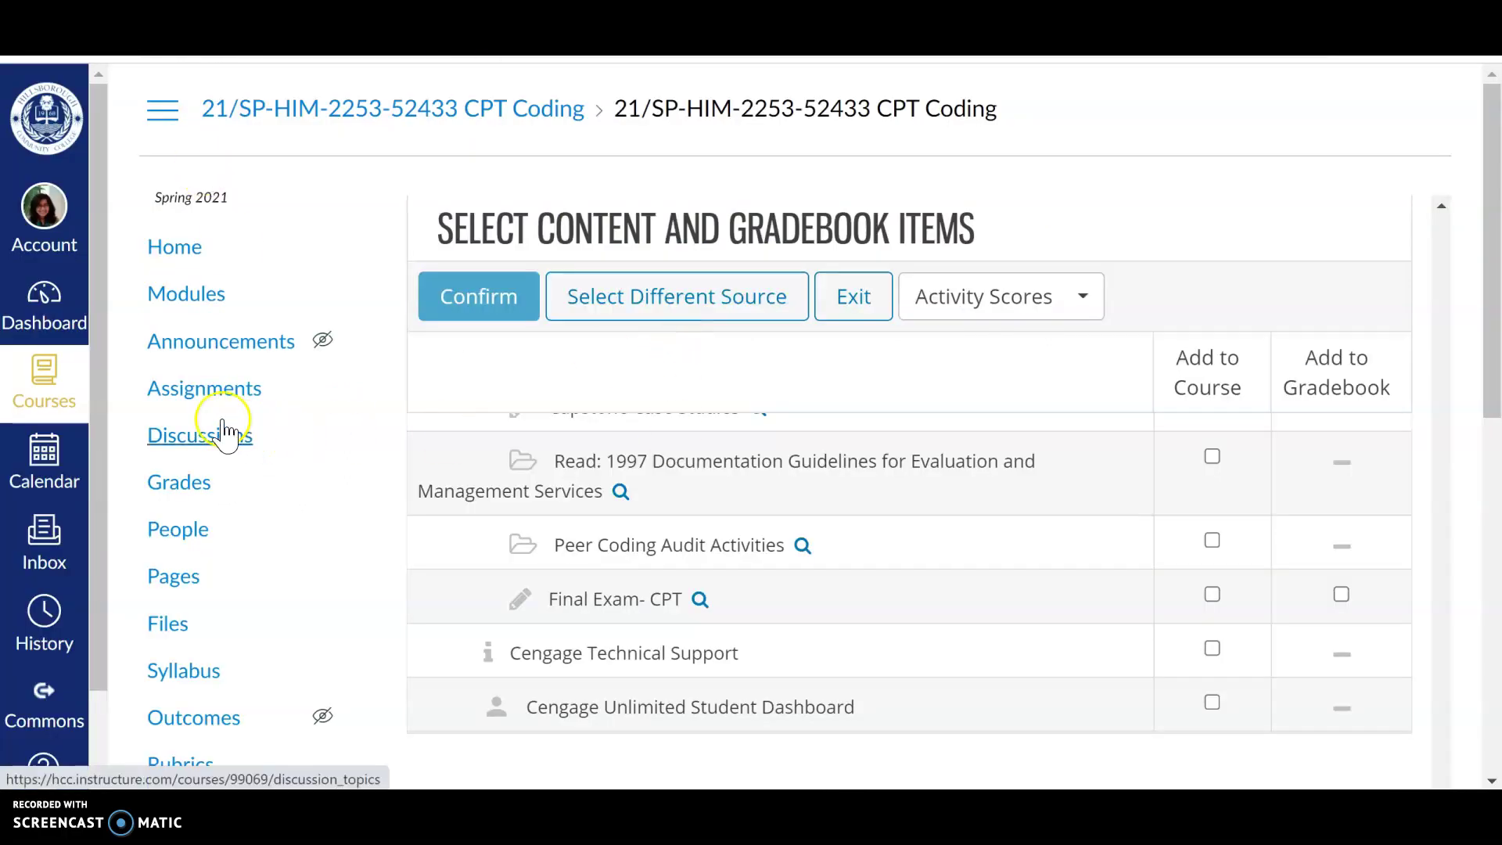
{"action": "scroll", "coordinate": [321, 577], "scroll_direction": "down", "scroll_amount": 5}
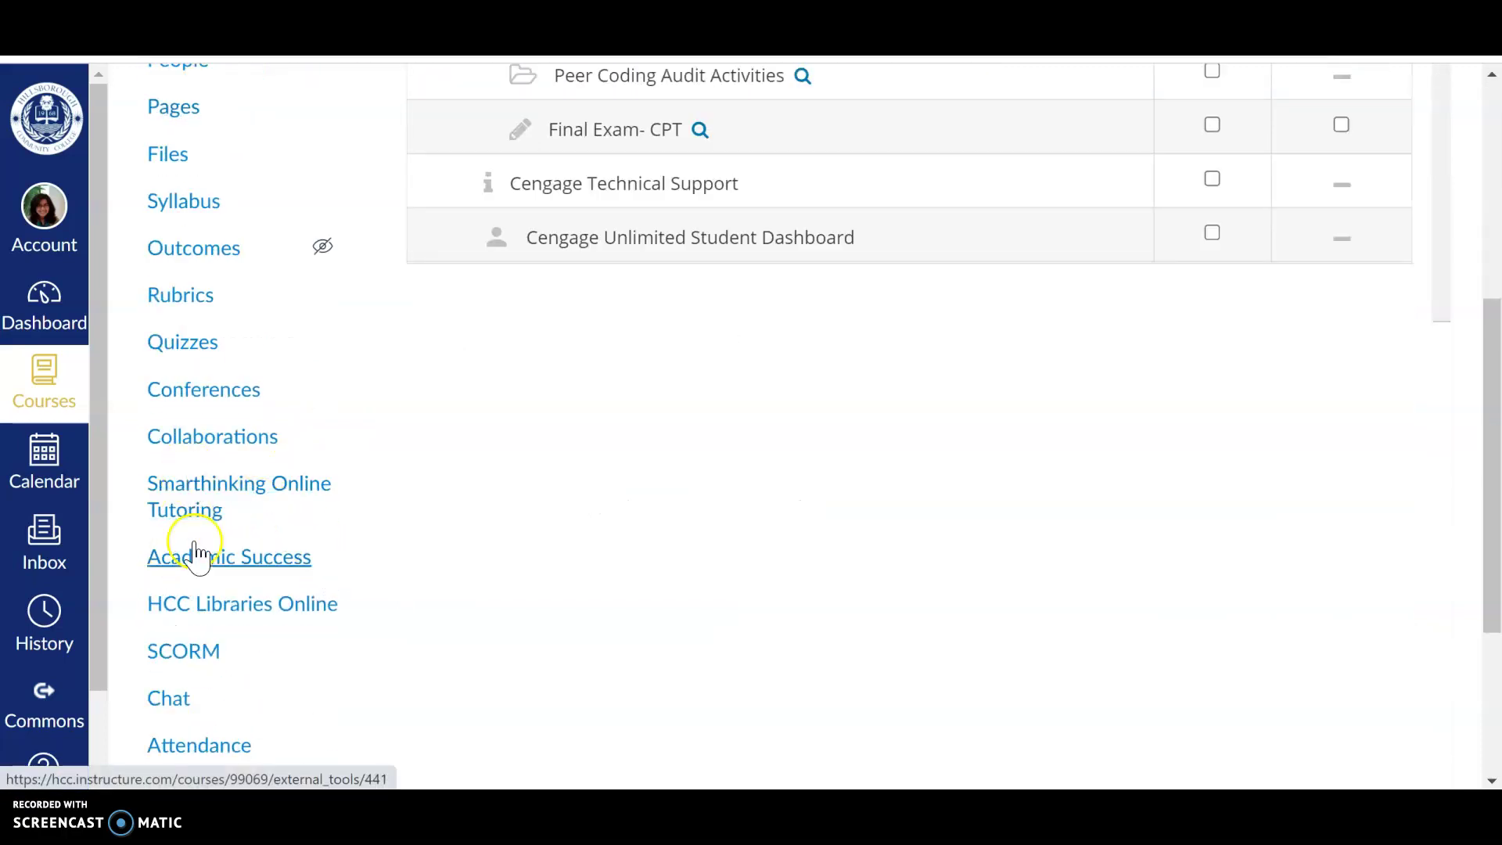
{"action": "scroll", "coordinate": [211, 579], "scroll_direction": "down", "scroll_amount": 4}
{"action": "left_click", "coordinate": [192, 635]}
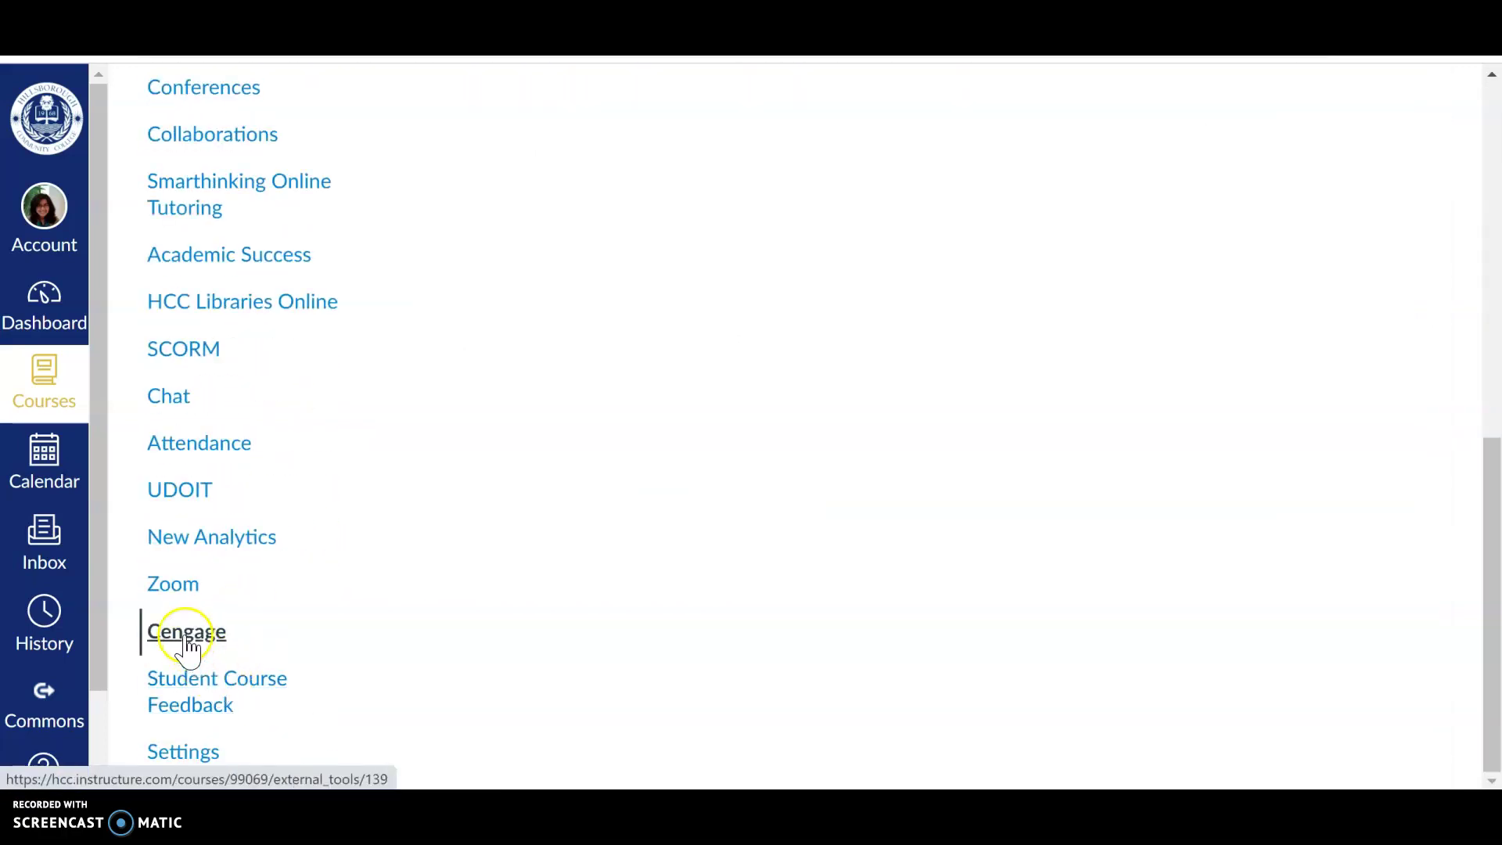
{"action": "scroll", "coordinate": [962, 415], "scroll_direction": "up", "scroll_amount": 6}
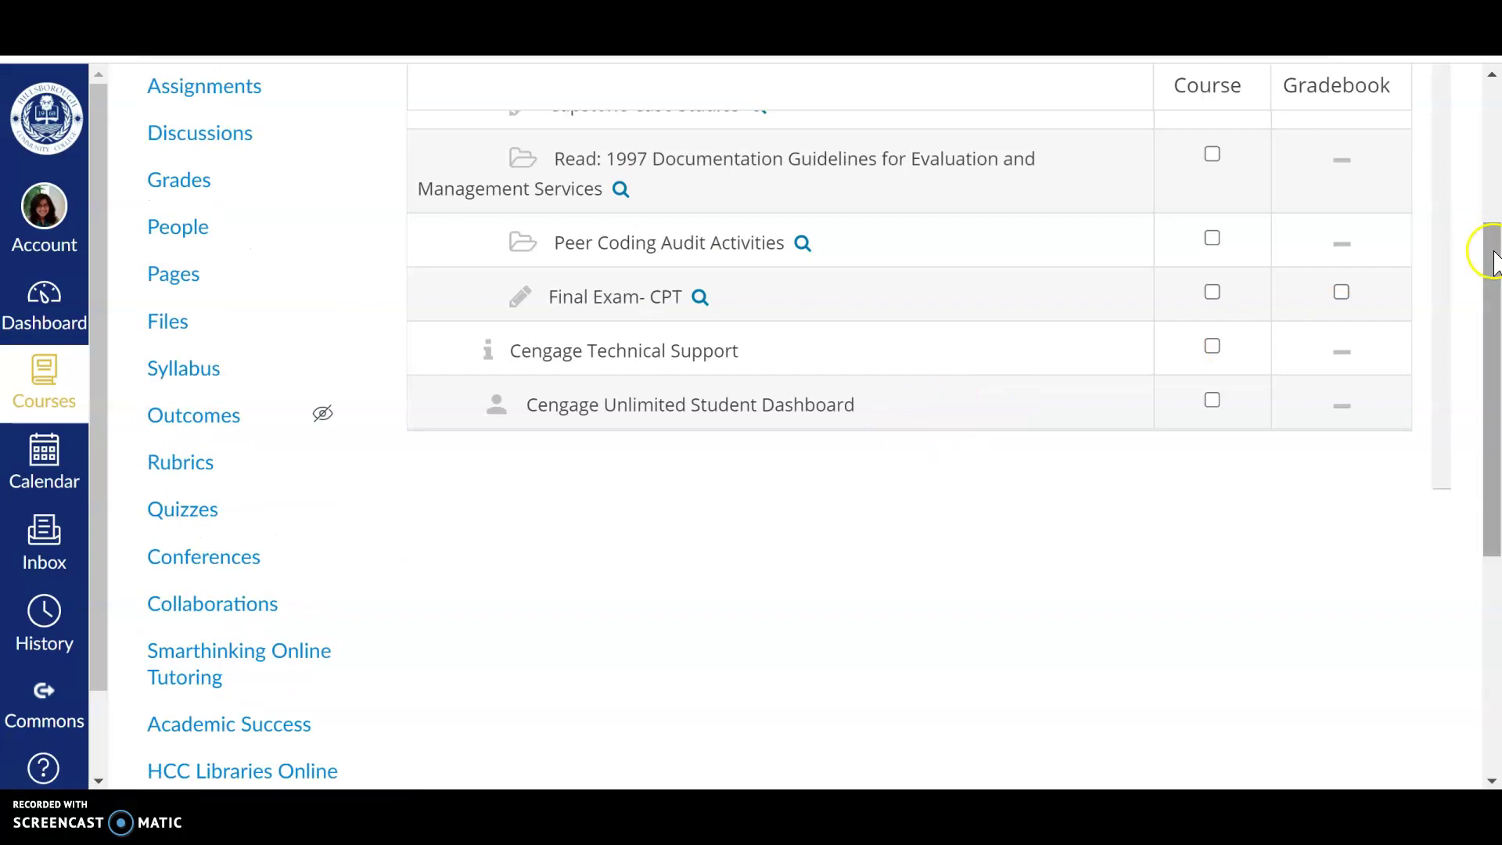
{"action": "left_click_drag", "start_coordinate": [550, 296], "coordinate": [722, 301]}
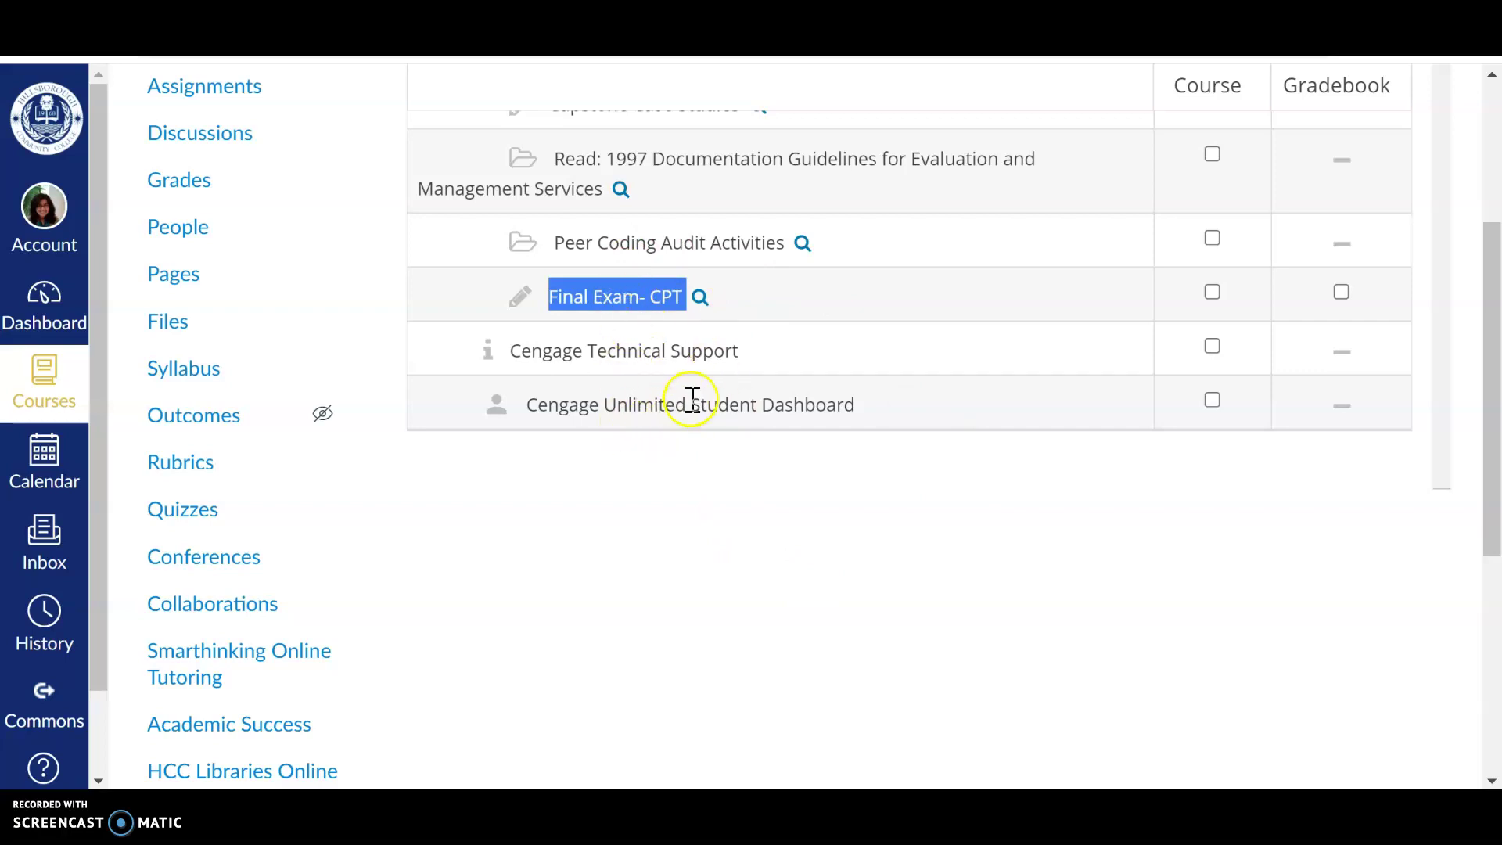
{"action": "scroll", "coordinate": [828, 446], "scroll_direction": "up", "scroll_amount": 2}
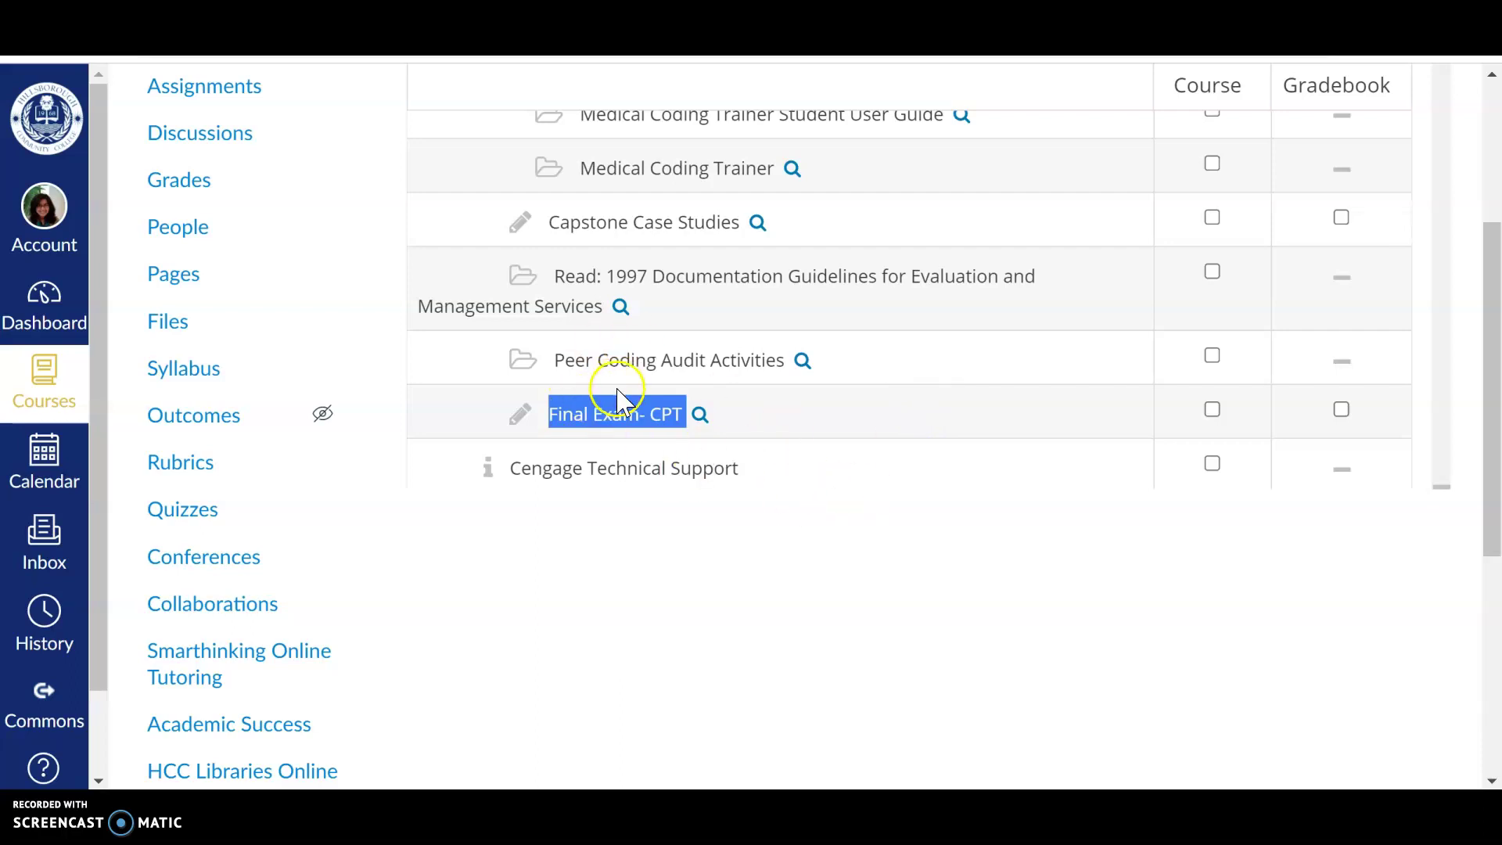
{"action": "scroll", "coordinate": [743, 470], "scroll_direction": "up", "scroll_amount": 10}
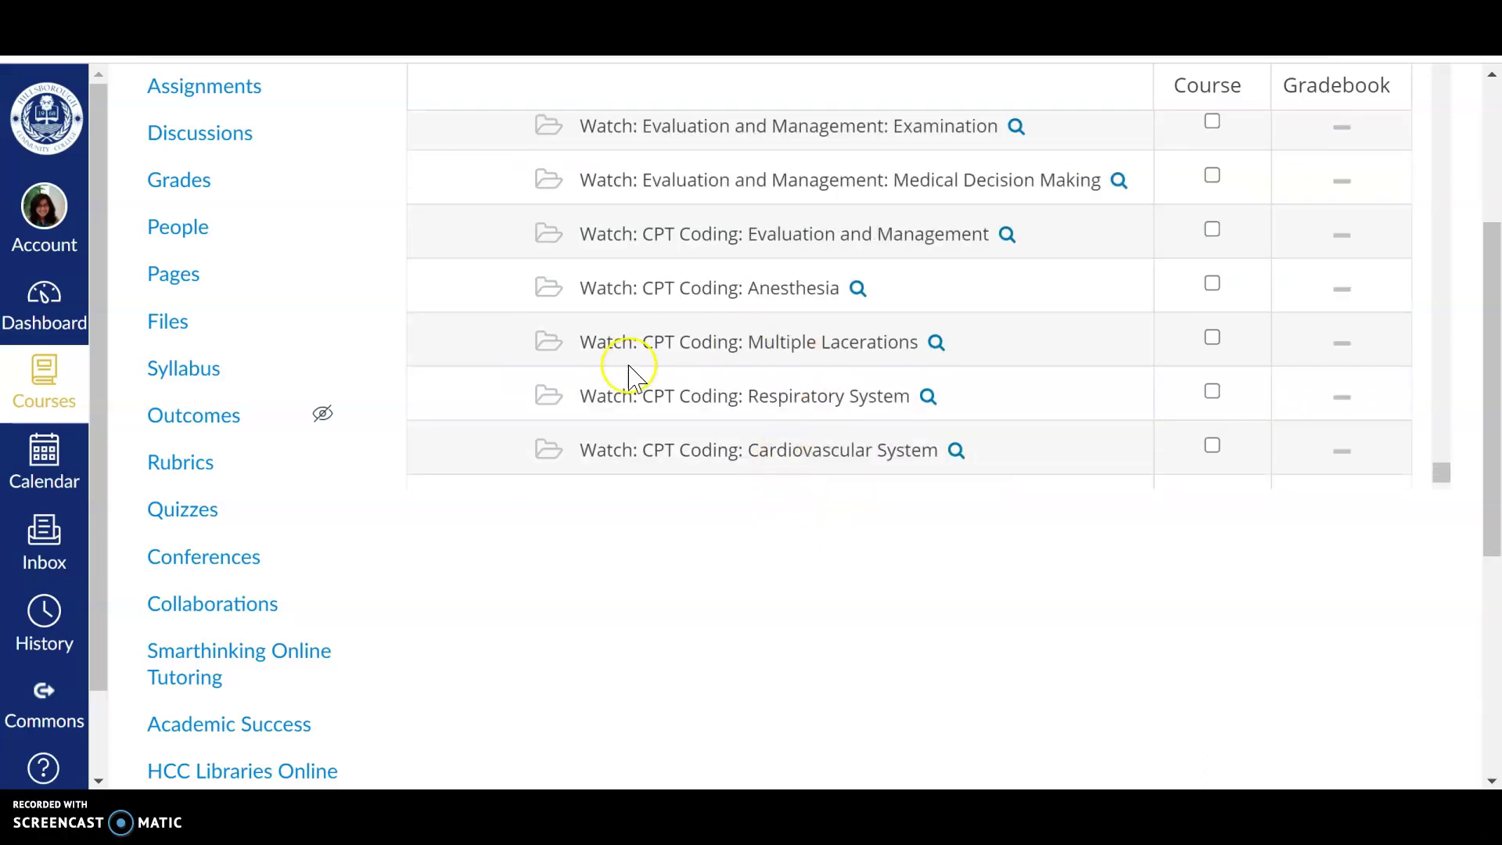